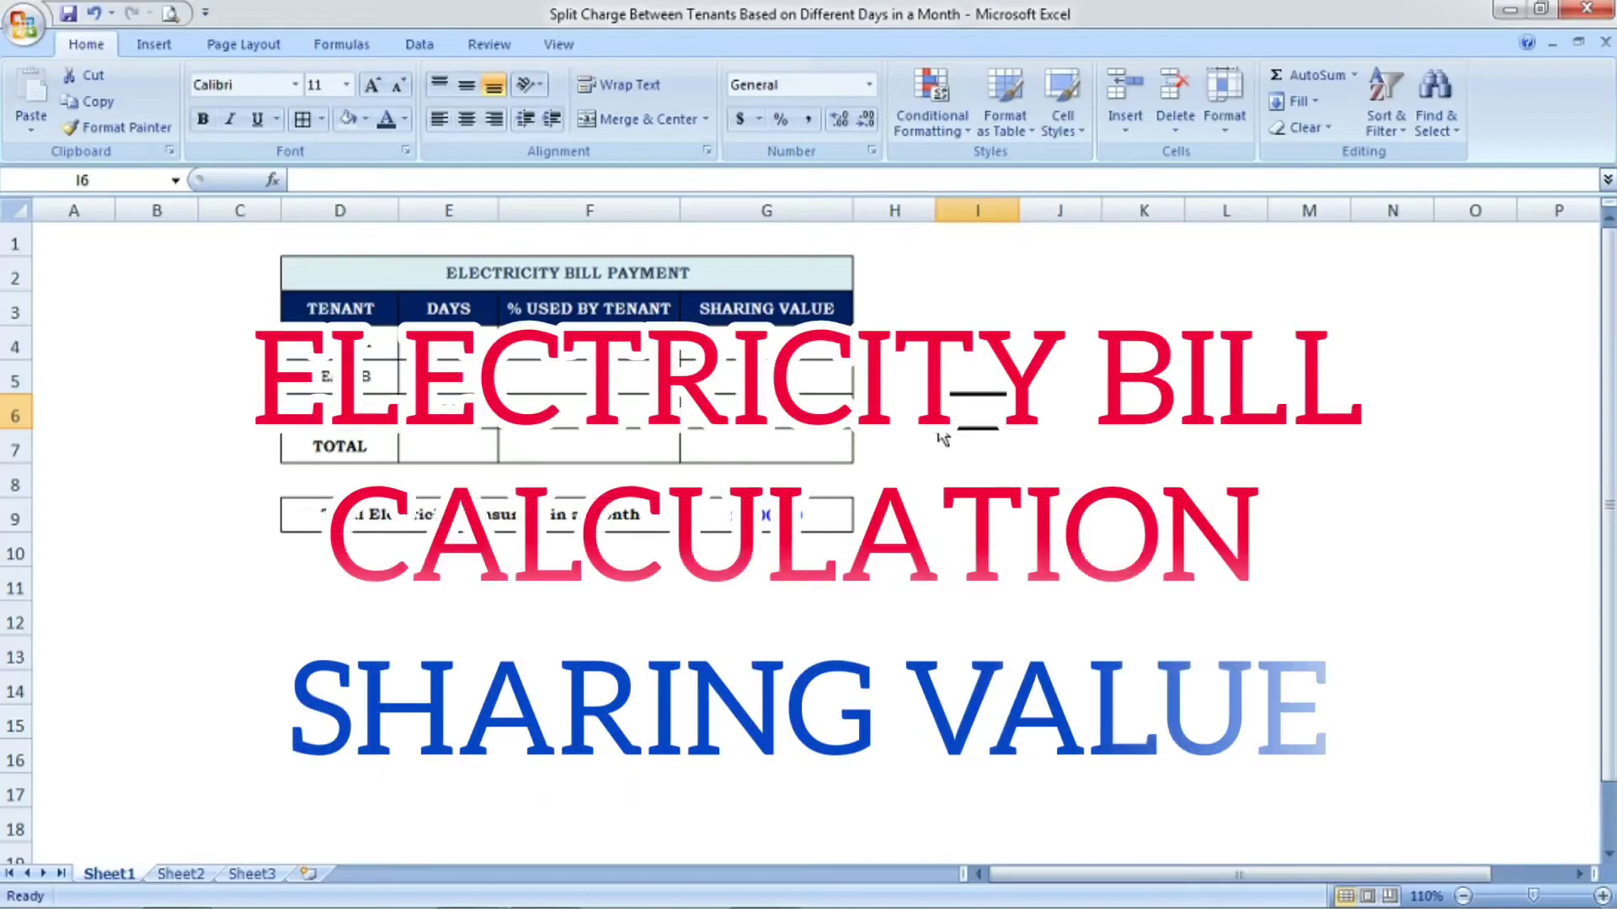
Point out the % USED BY TENANT and SHARING VALUE columns and the TEAM A, B, C rows
left_click(557, 428)
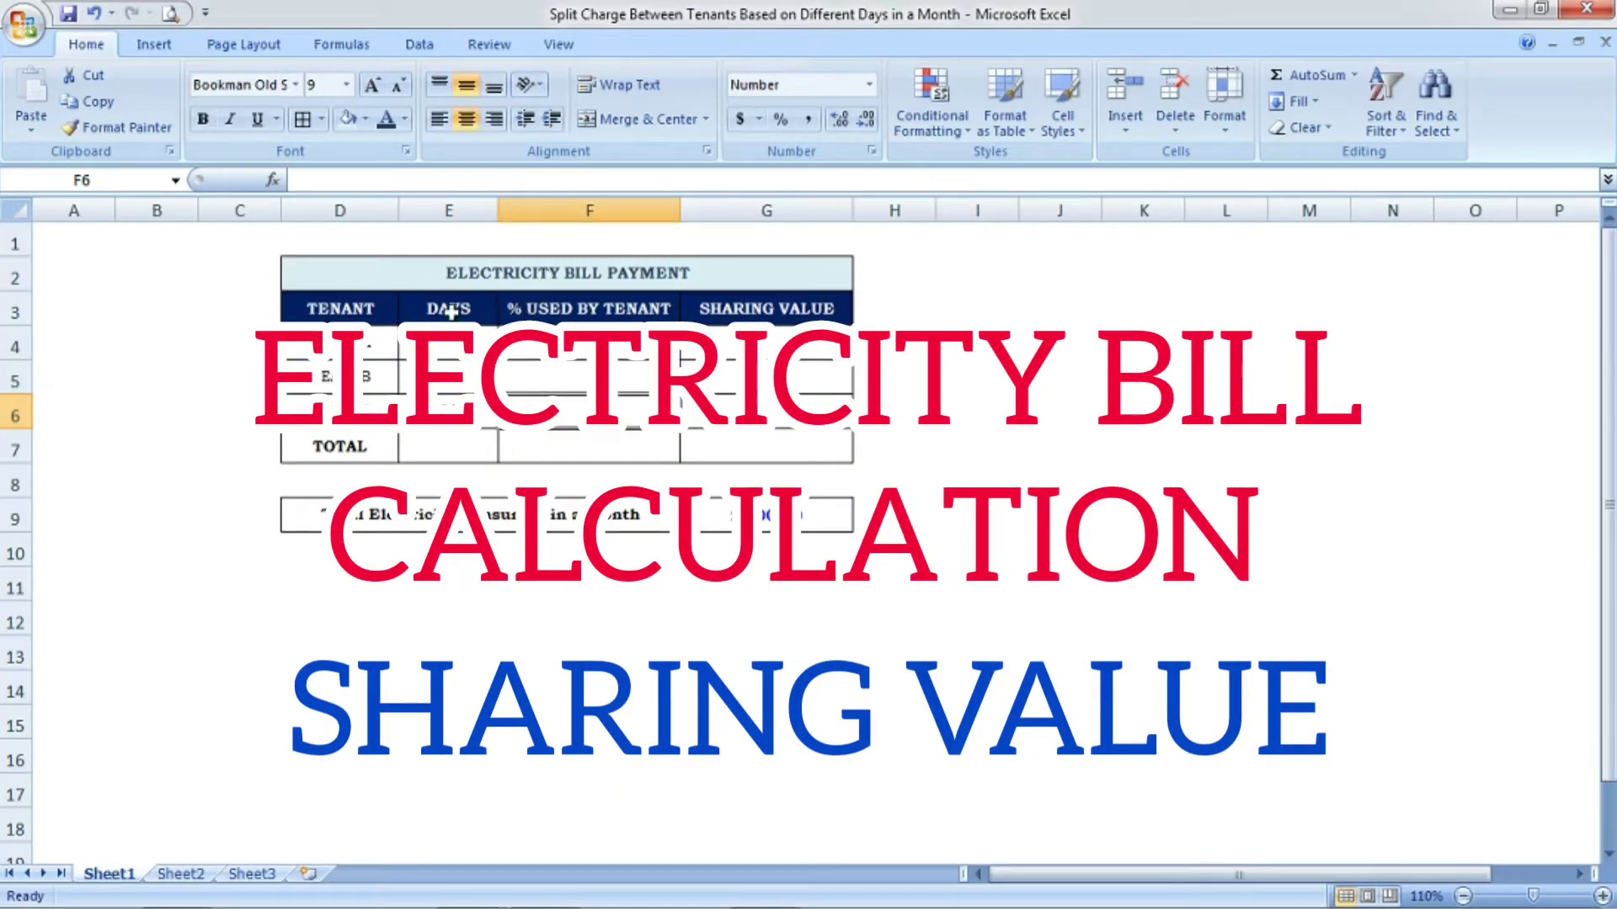
left_click(830, 313)
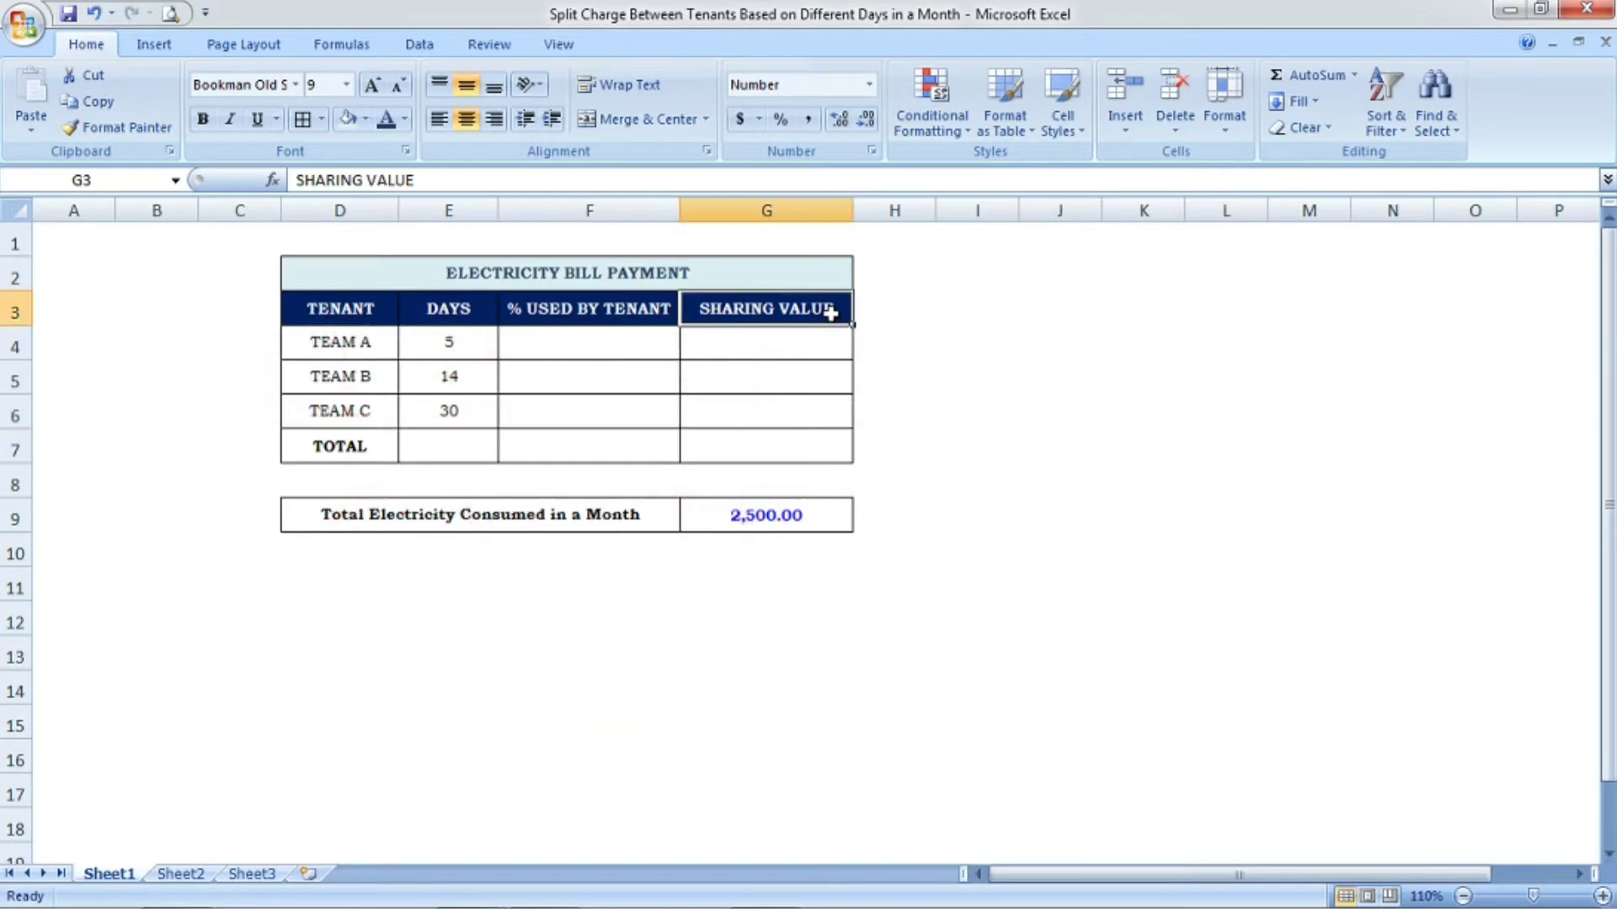
left_click(368, 338)
left_click(365, 377)
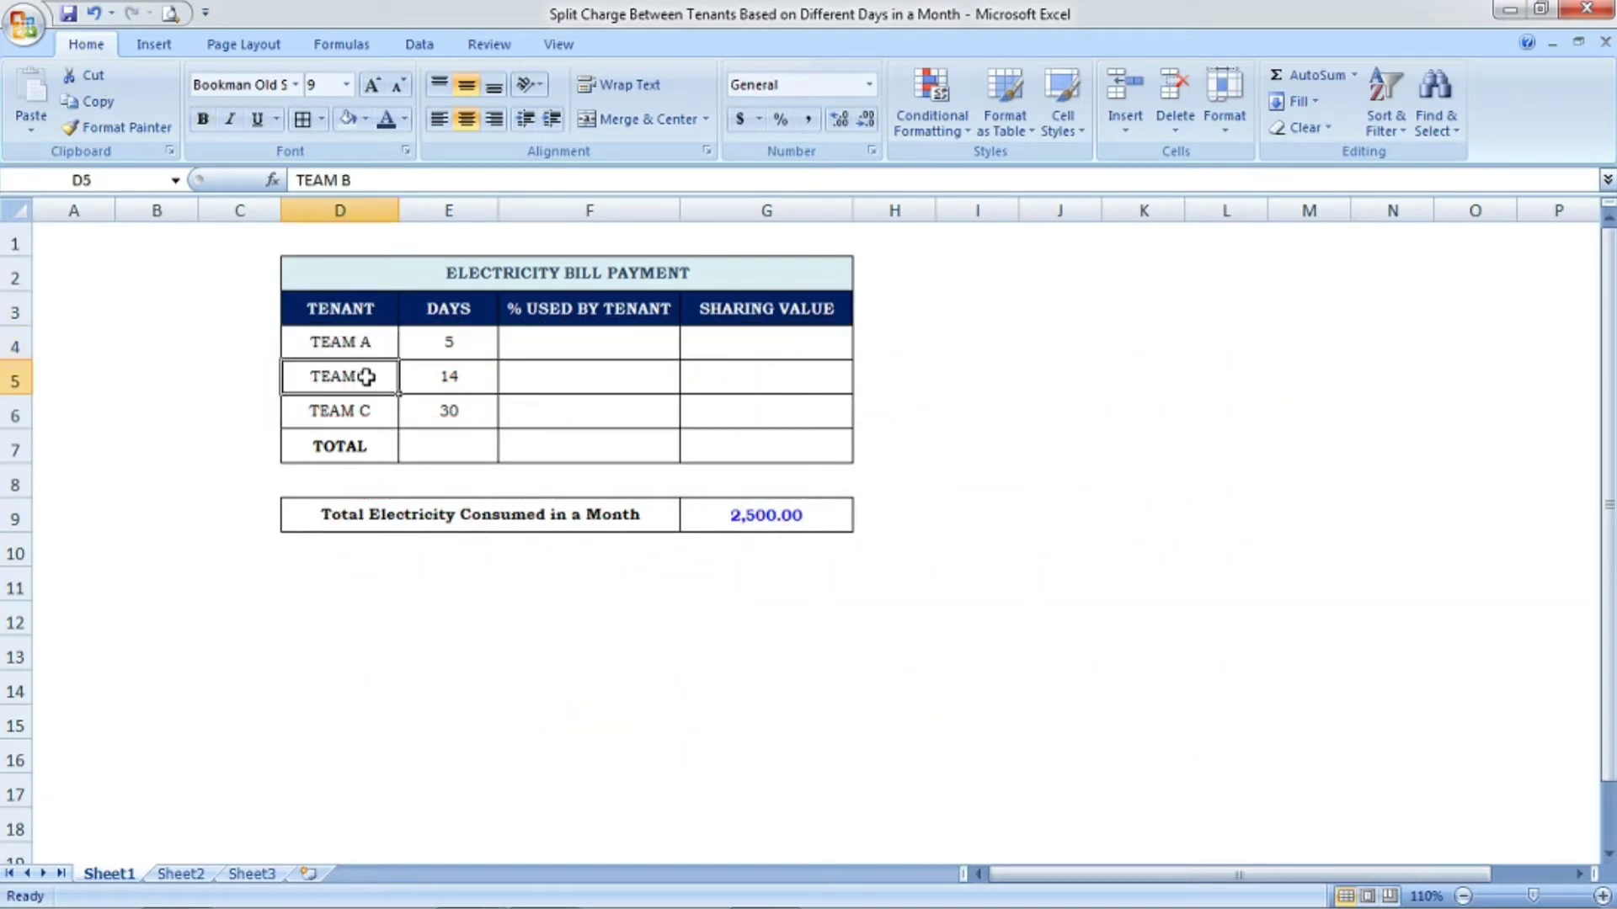
left_click(369, 406)
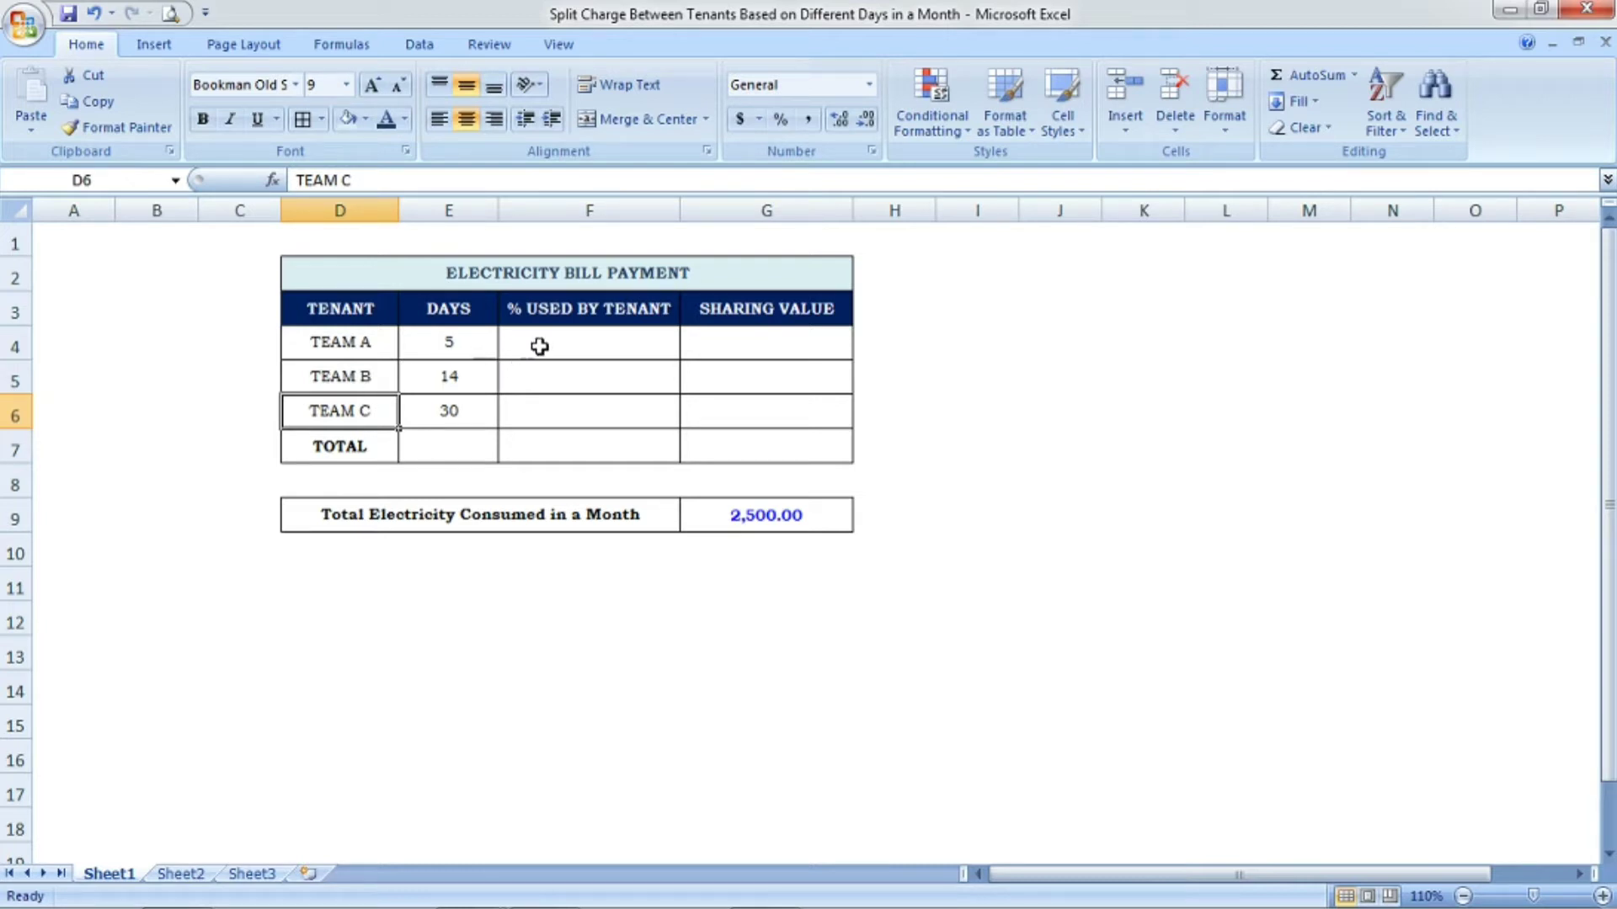
Review each team's days: TEAM A 5, TEAM B 14, TEAM C 30
left_click(451, 349)
left_click(466, 387)
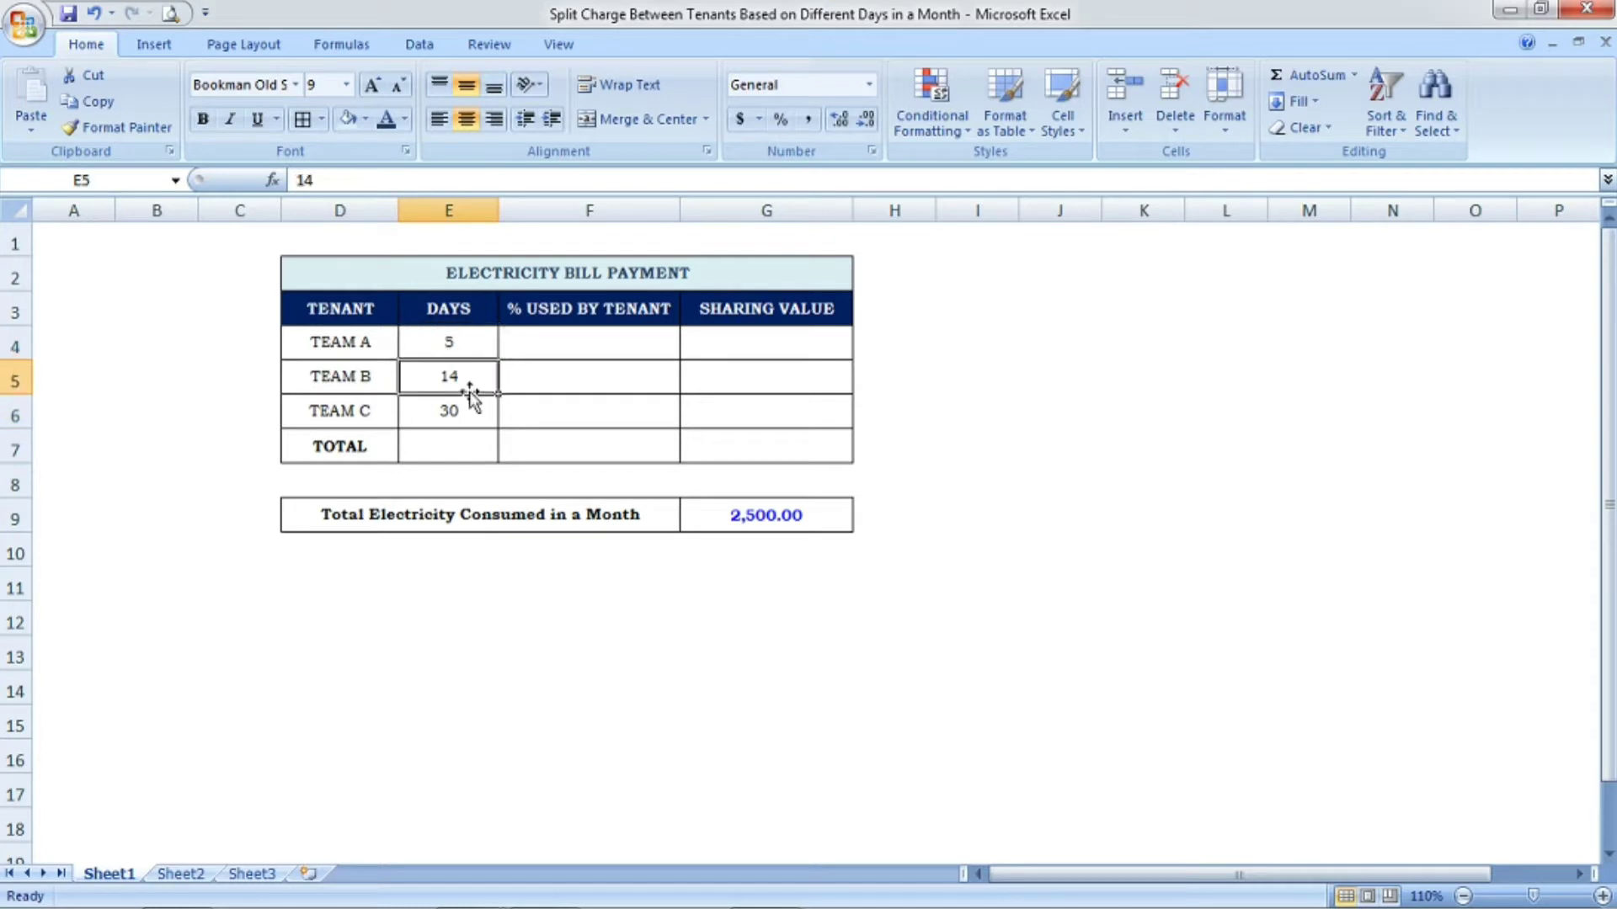
left_click(482, 410)
left_click(480, 373)
left_click(485, 341)
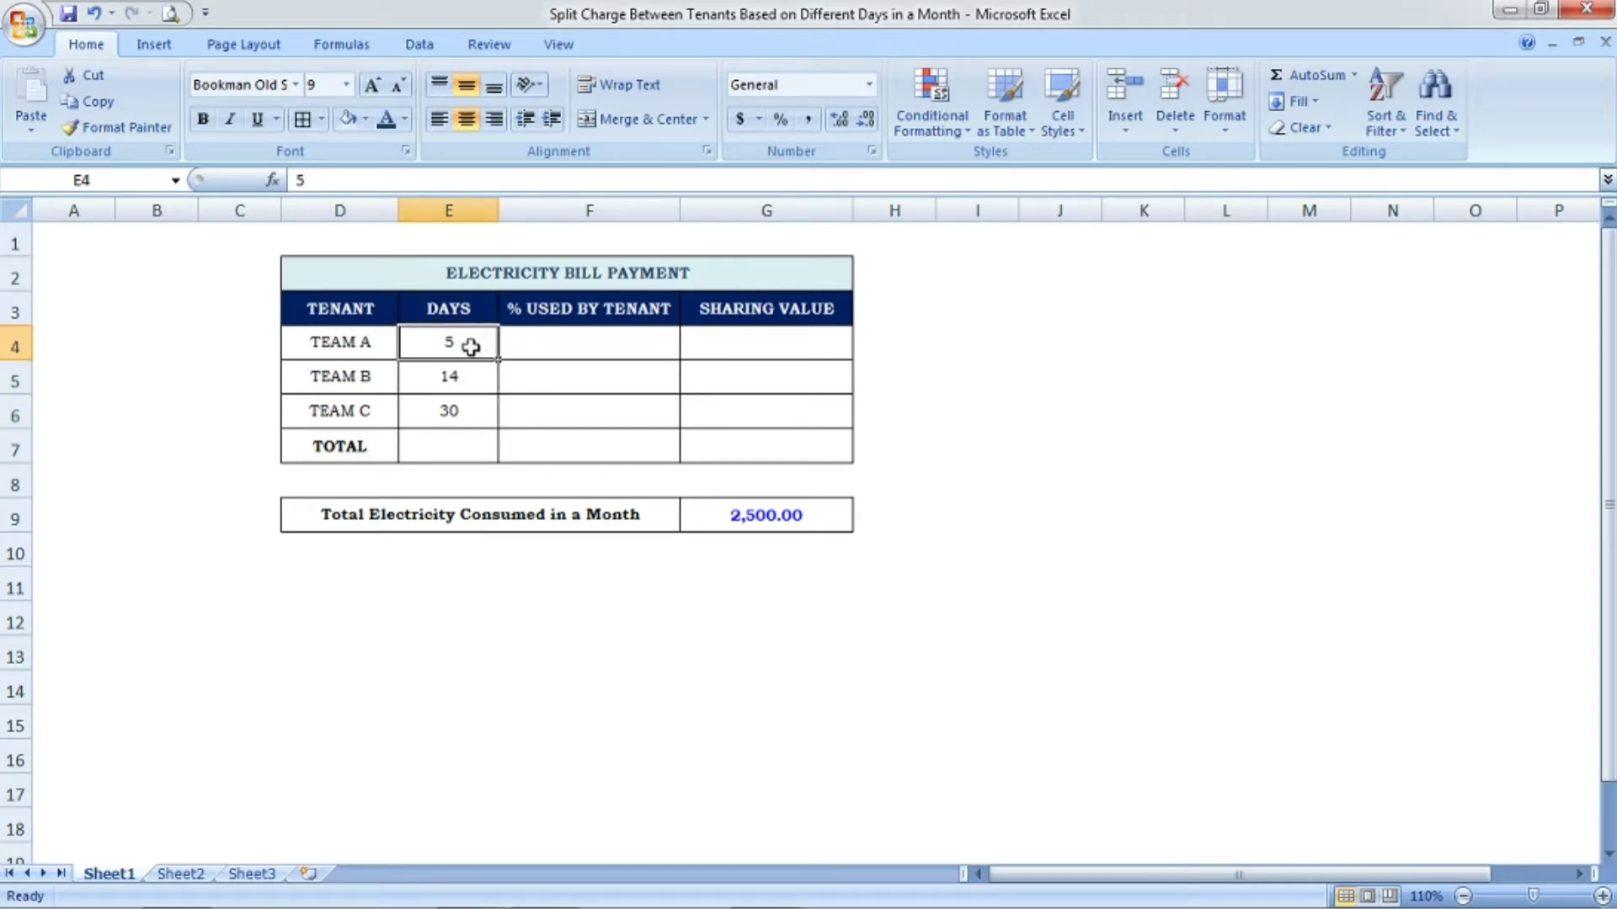
left_click(380, 374)
left_click(442, 382)
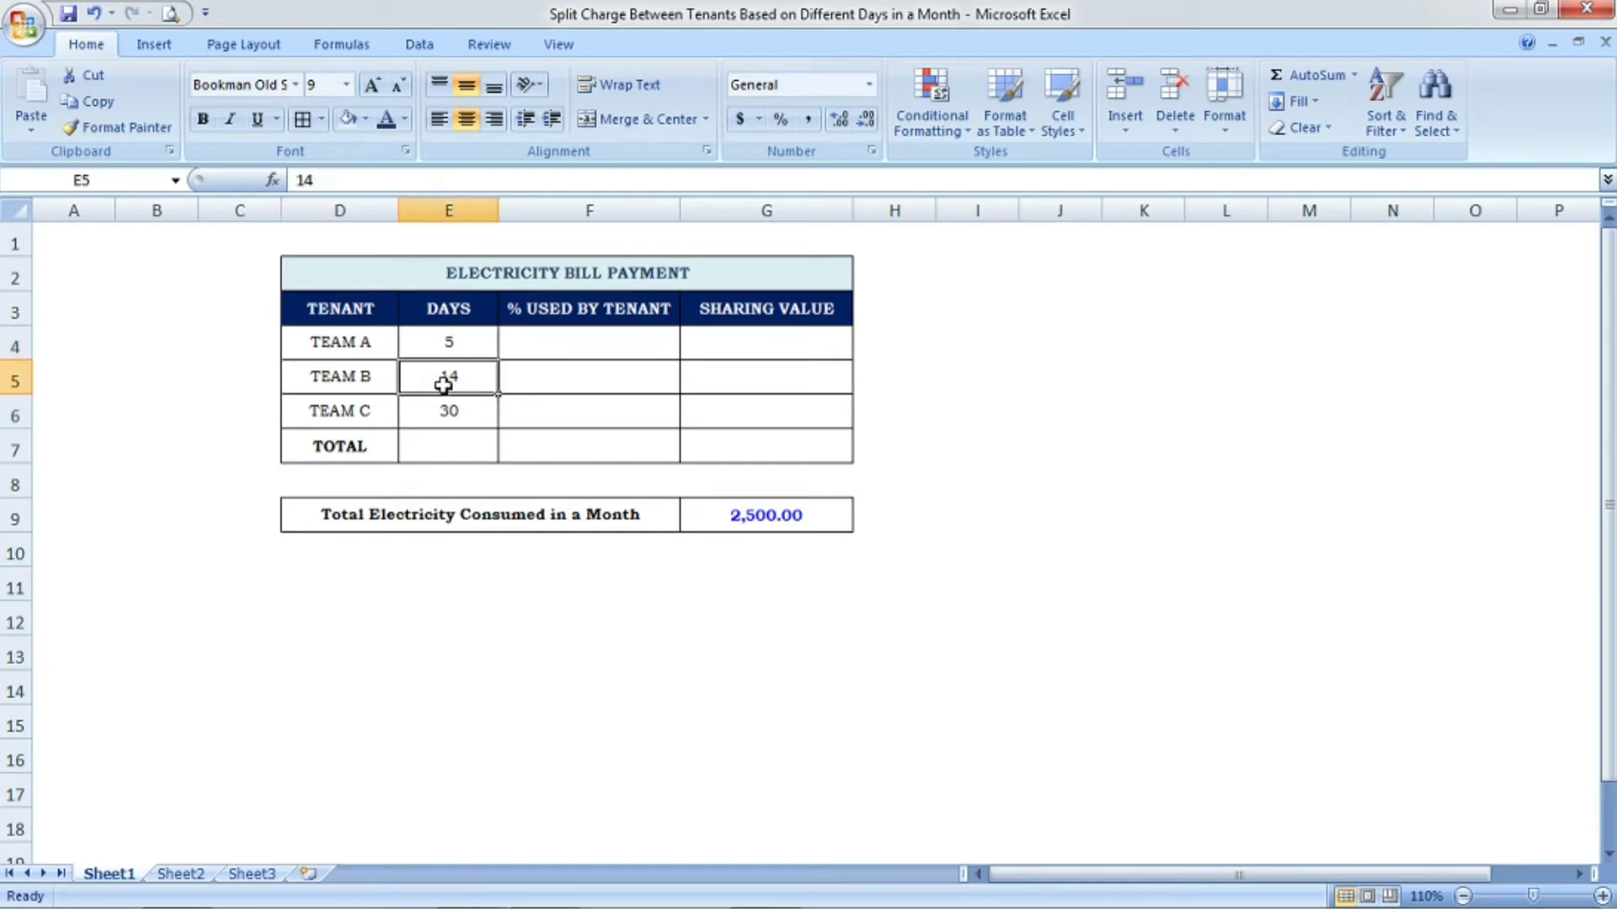
left_click(374, 405)
left_click(476, 409)
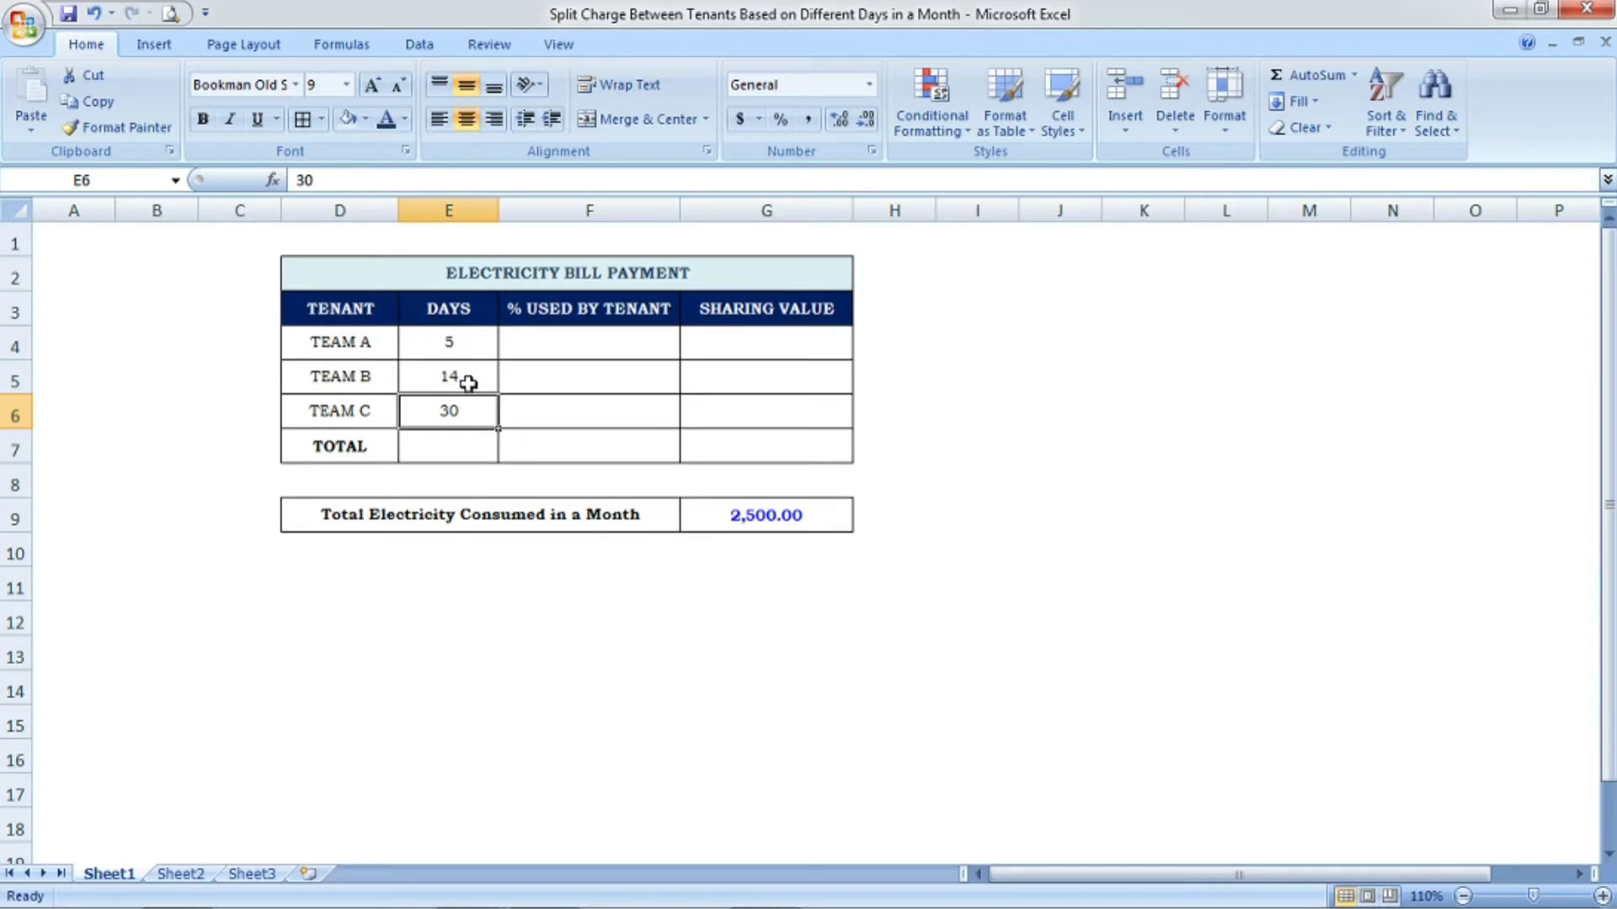
left_click(478, 348)
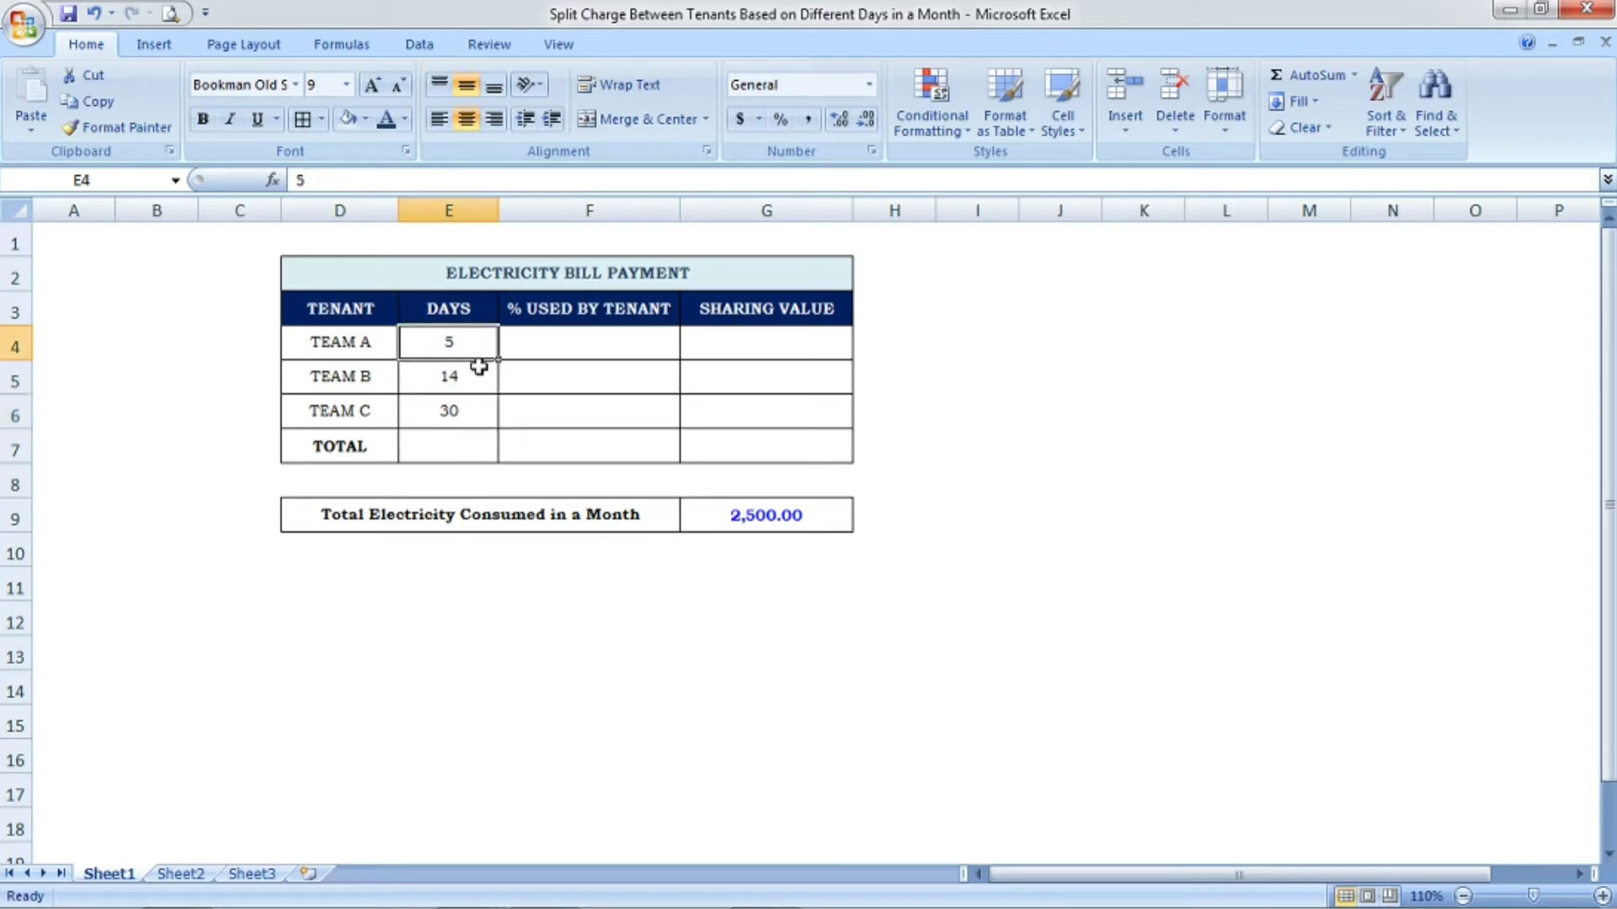
left_click(478, 373)
left_click(475, 407)
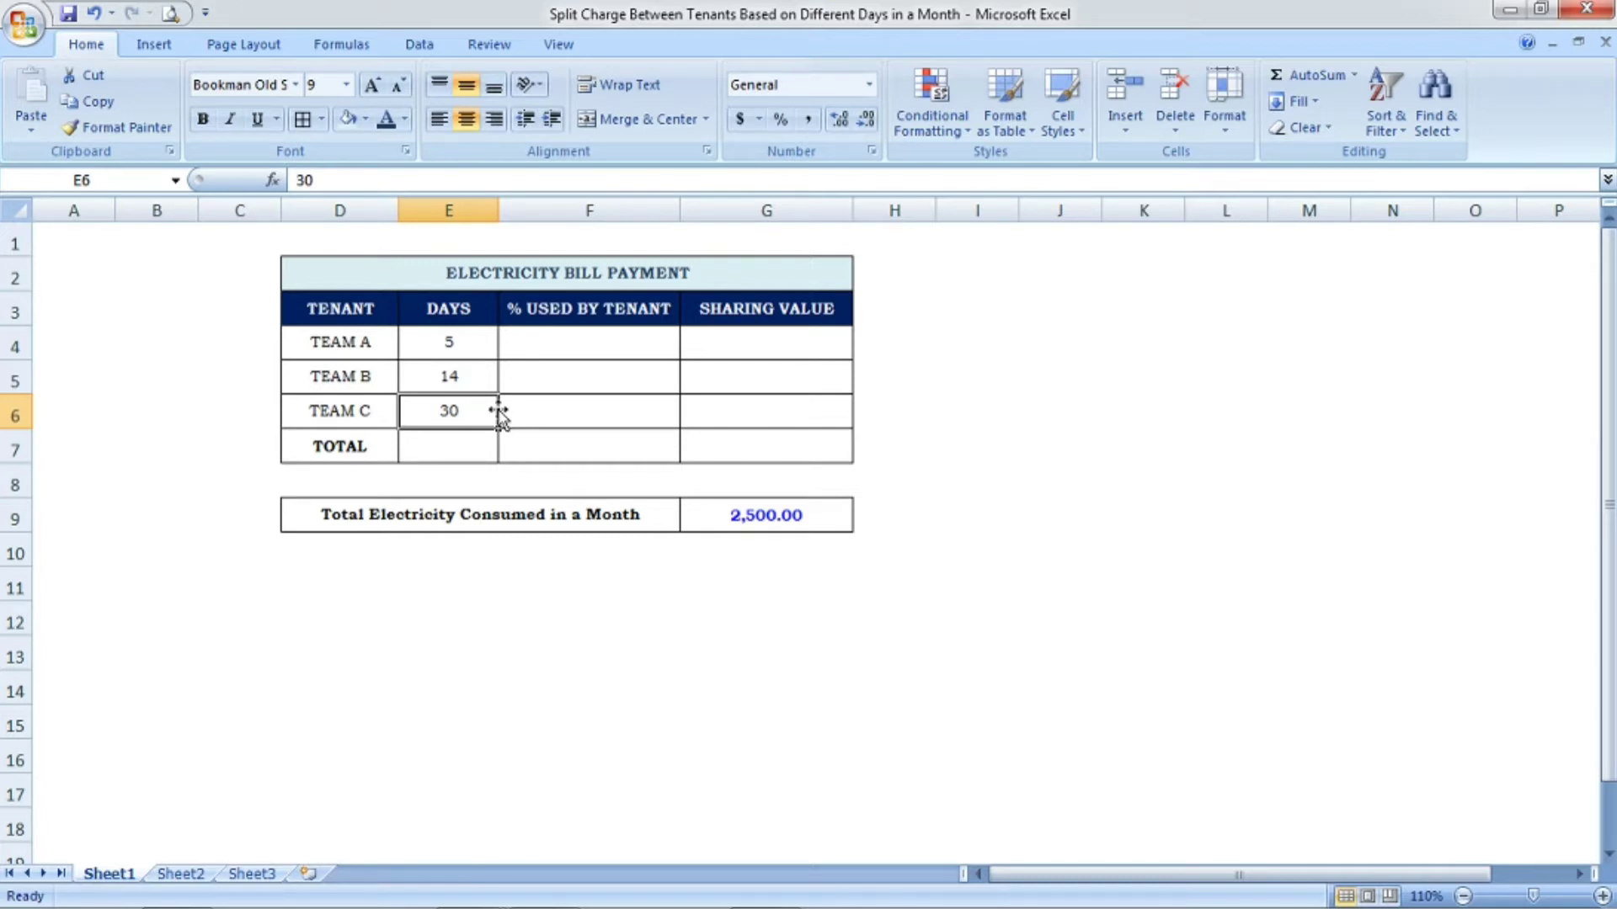
Show TEAM A's empty usage percentage and the 2,500 monthly electricity total
left_click(577, 350)
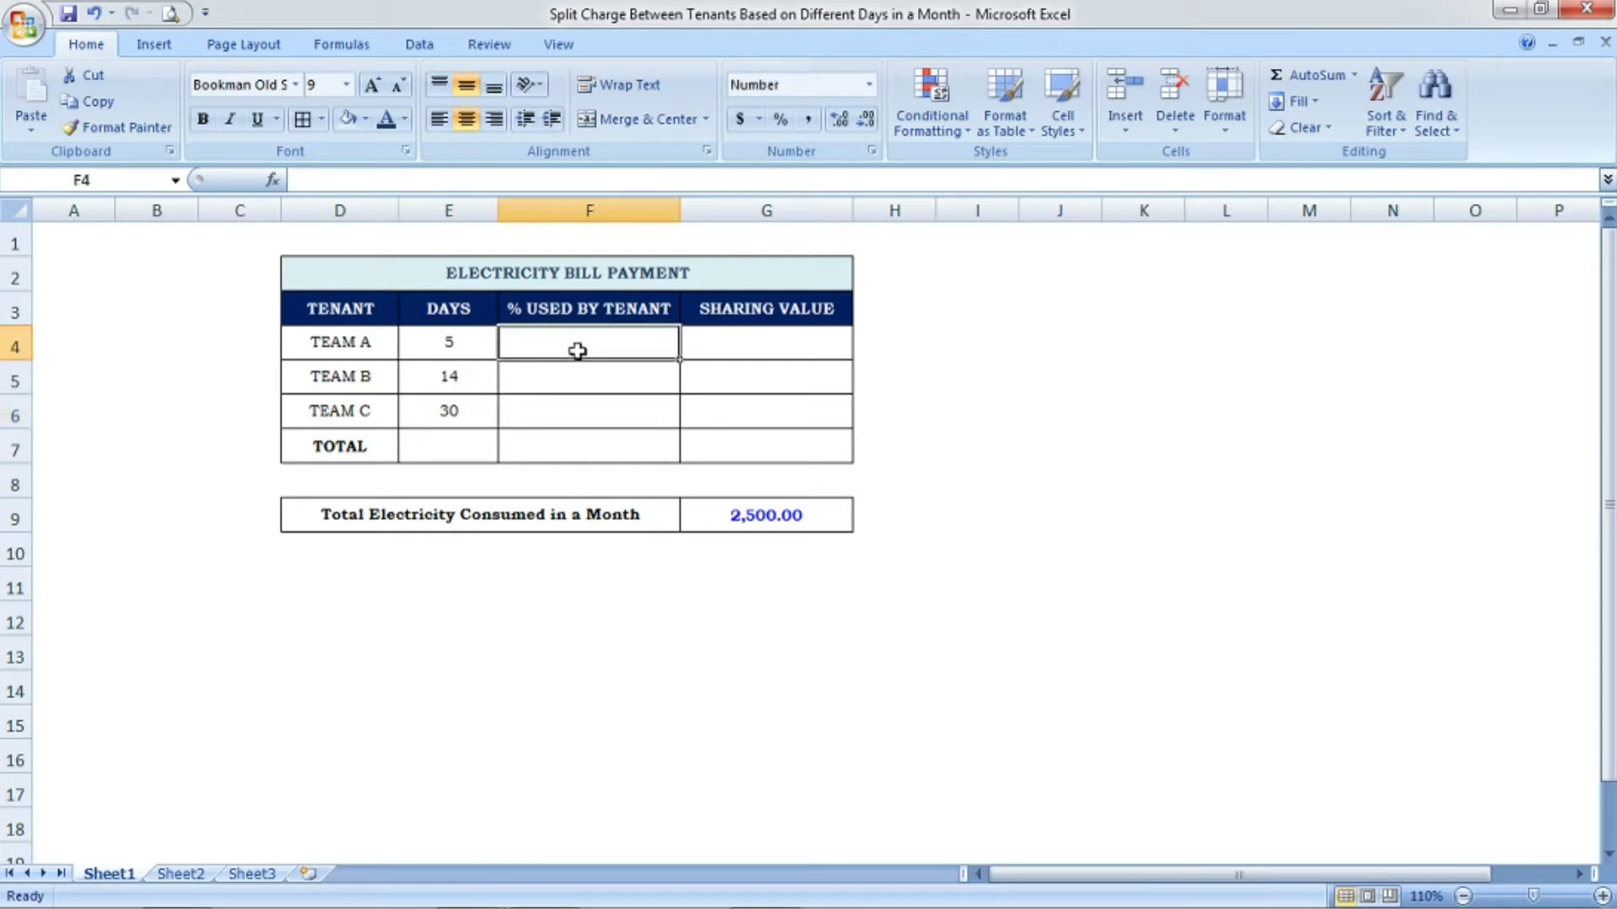
left_click(813, 511)
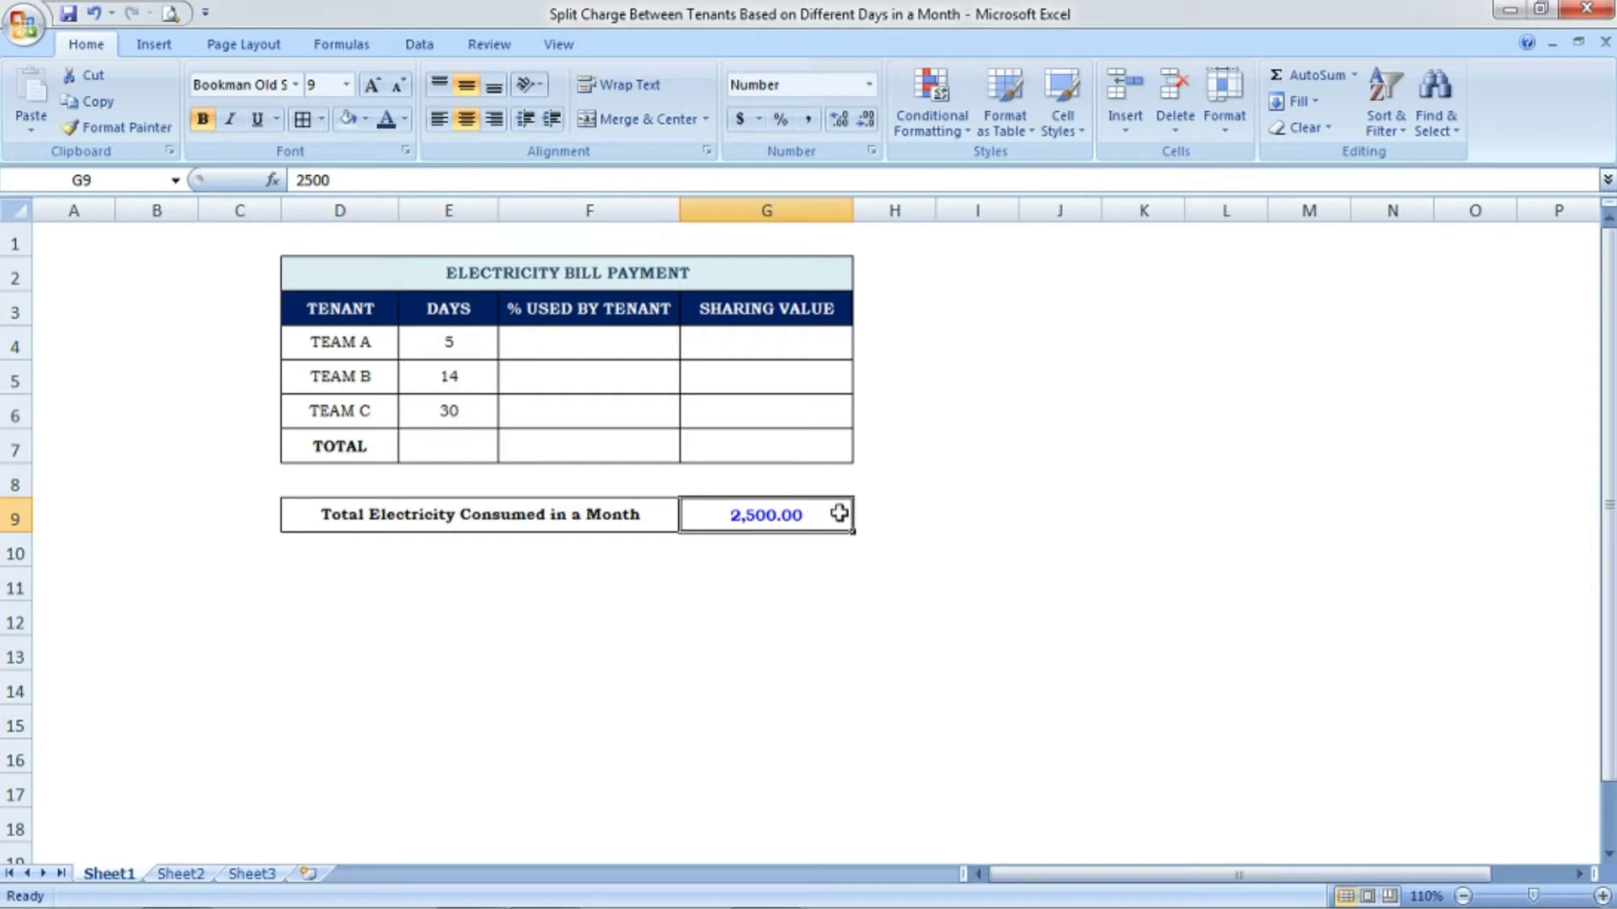
left_click(444, 344)
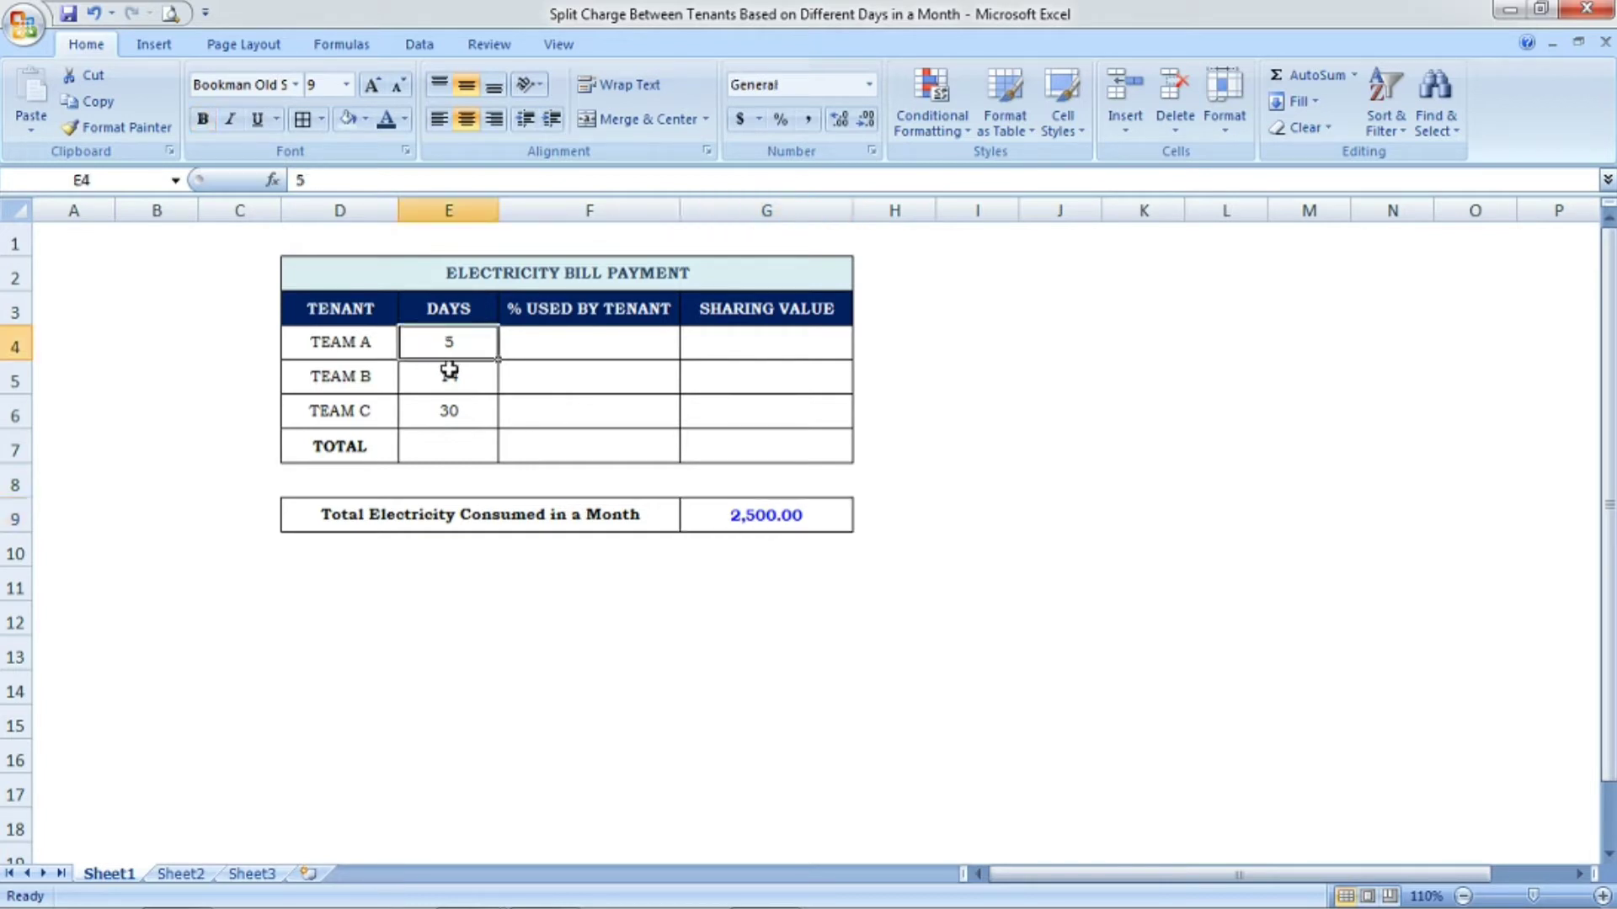
left_click(446, 368)
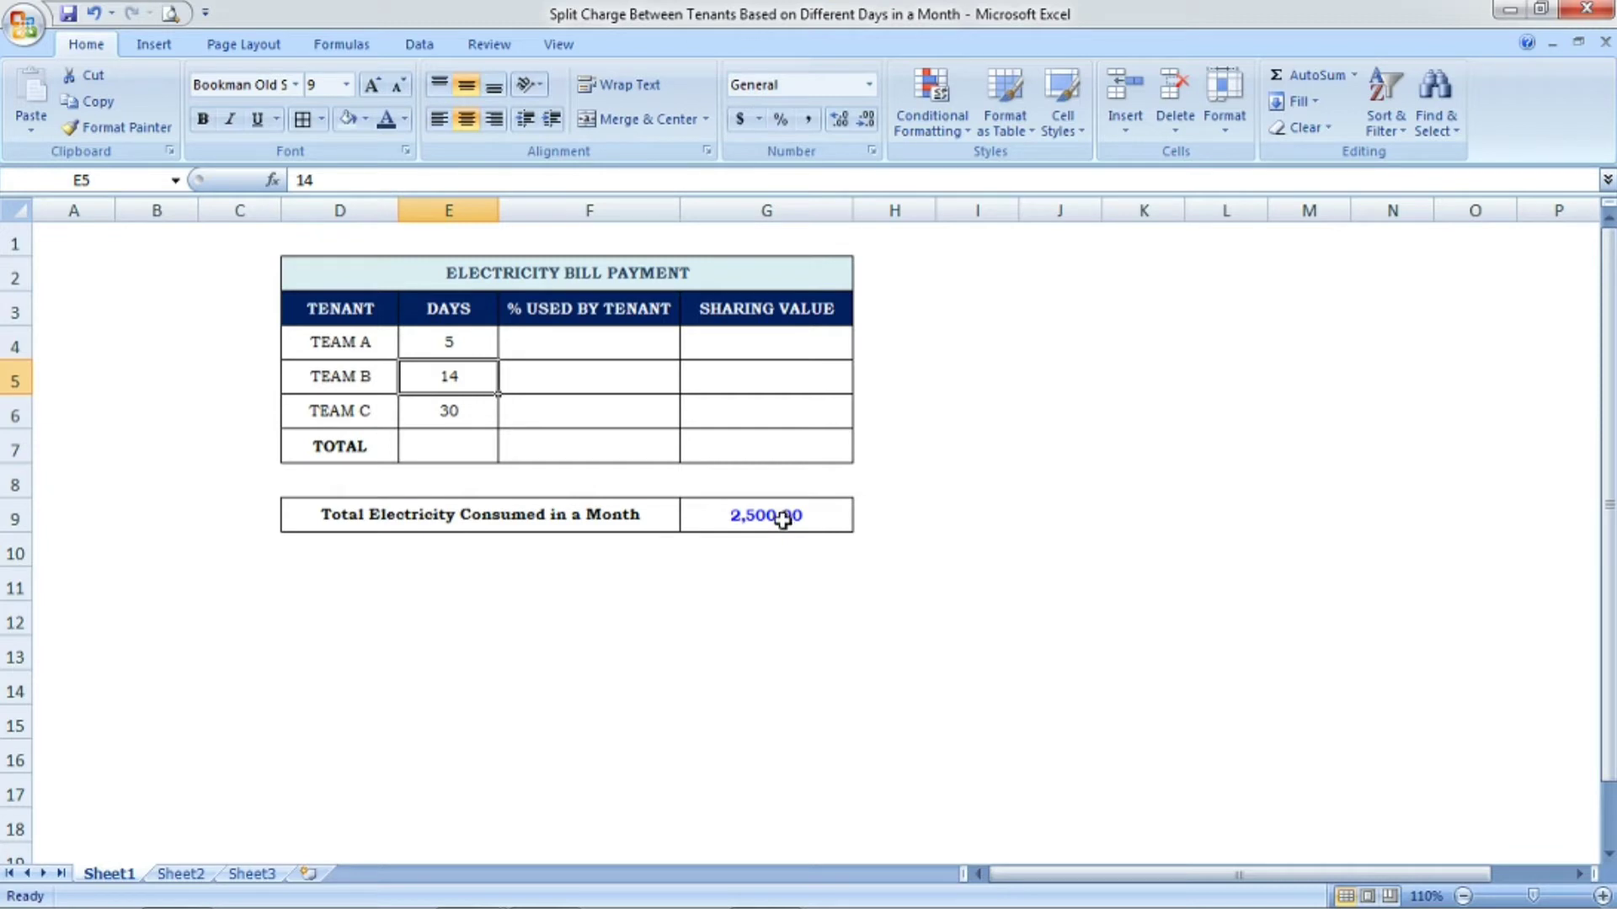
left_click(466, 350)
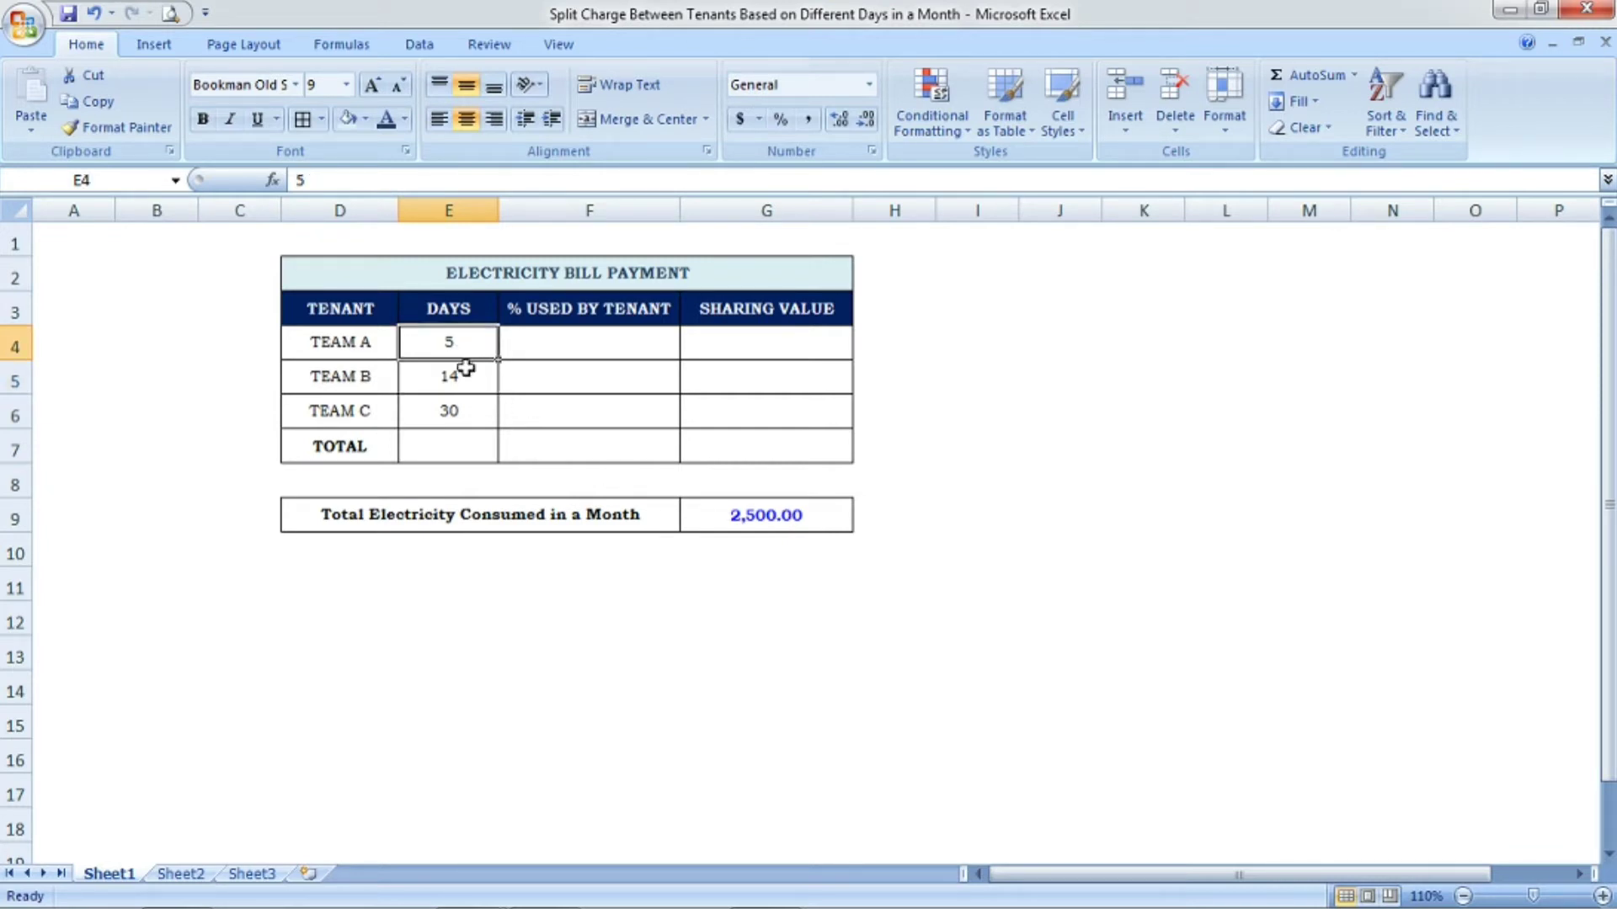
left_click(465, 368)
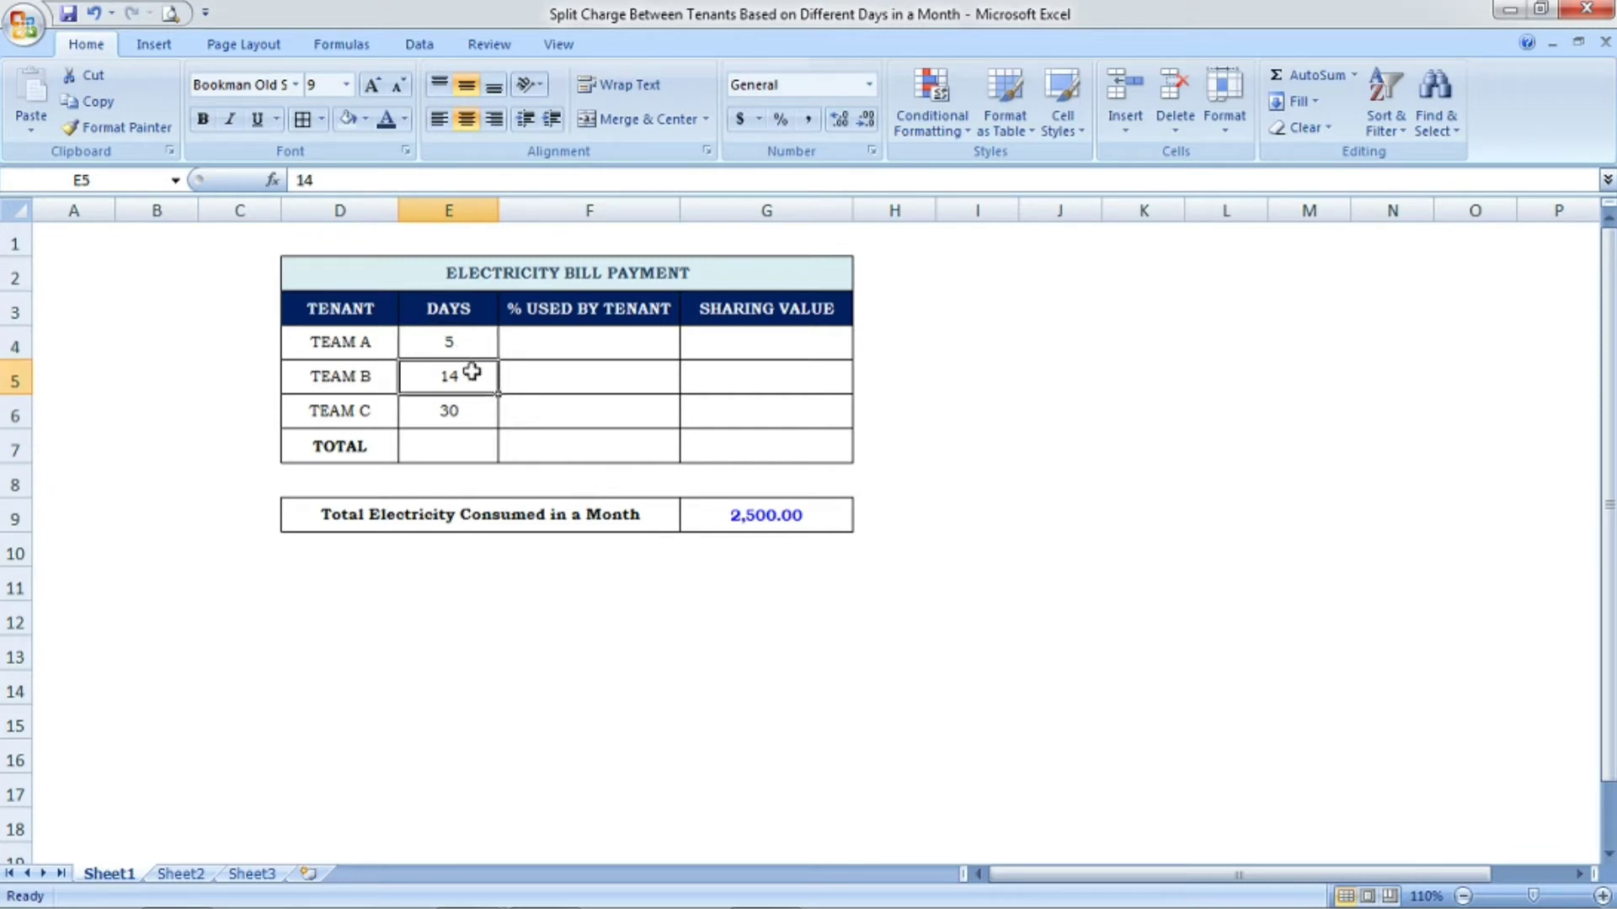
Indicate the empty percentage and sharing value cells to be filled from the 5, 14 and 30 days
left_click(639, 335)
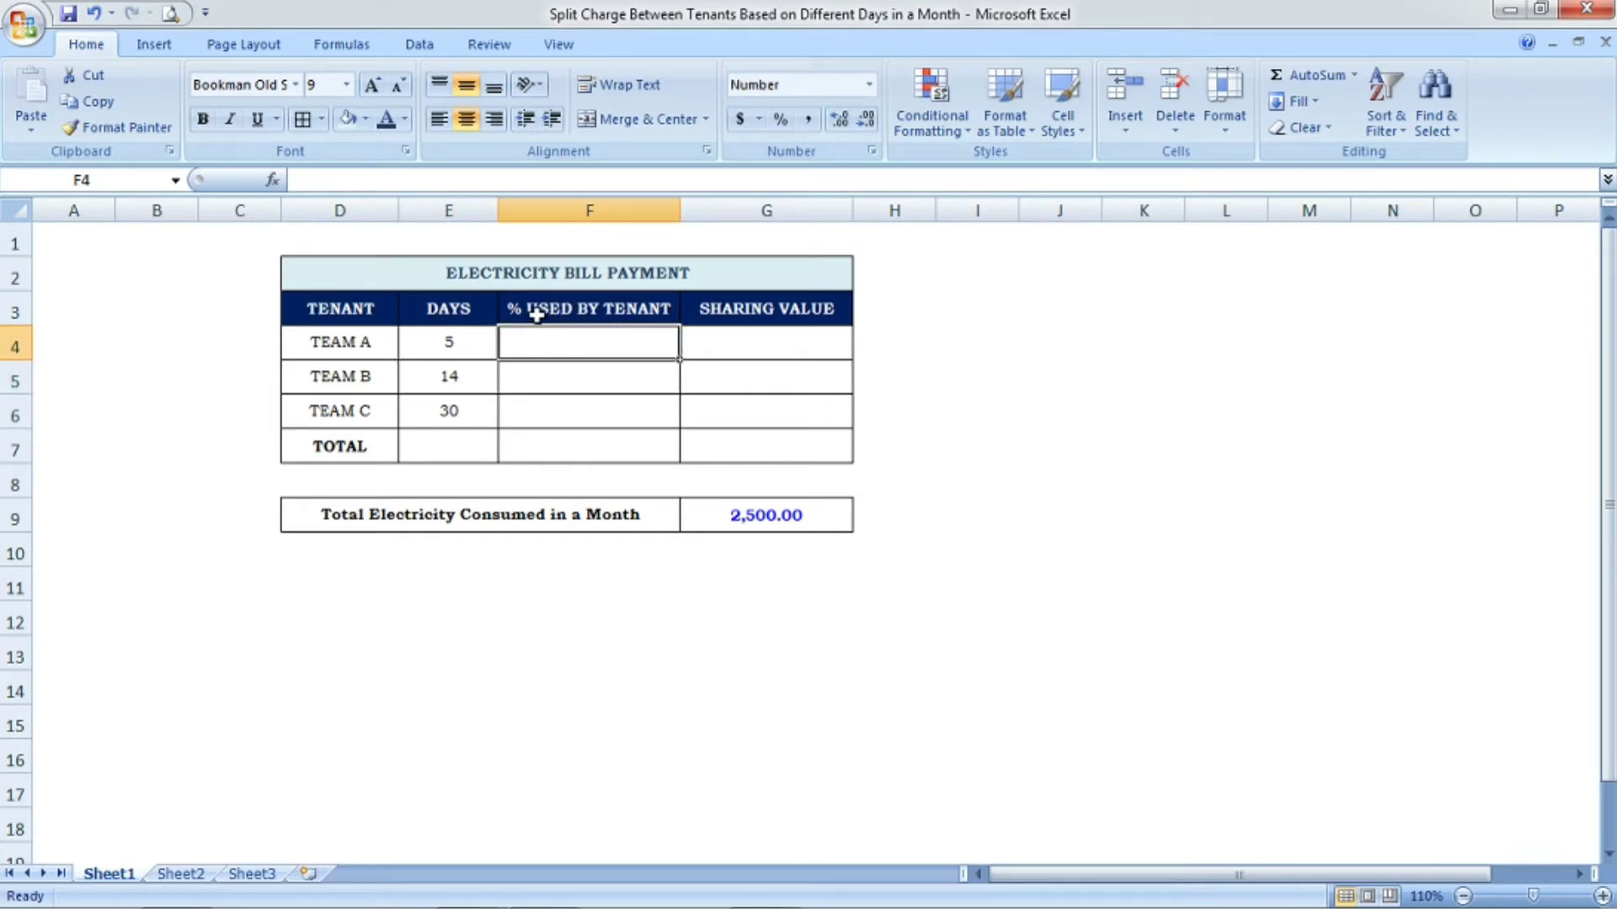
left_click(489, 339)
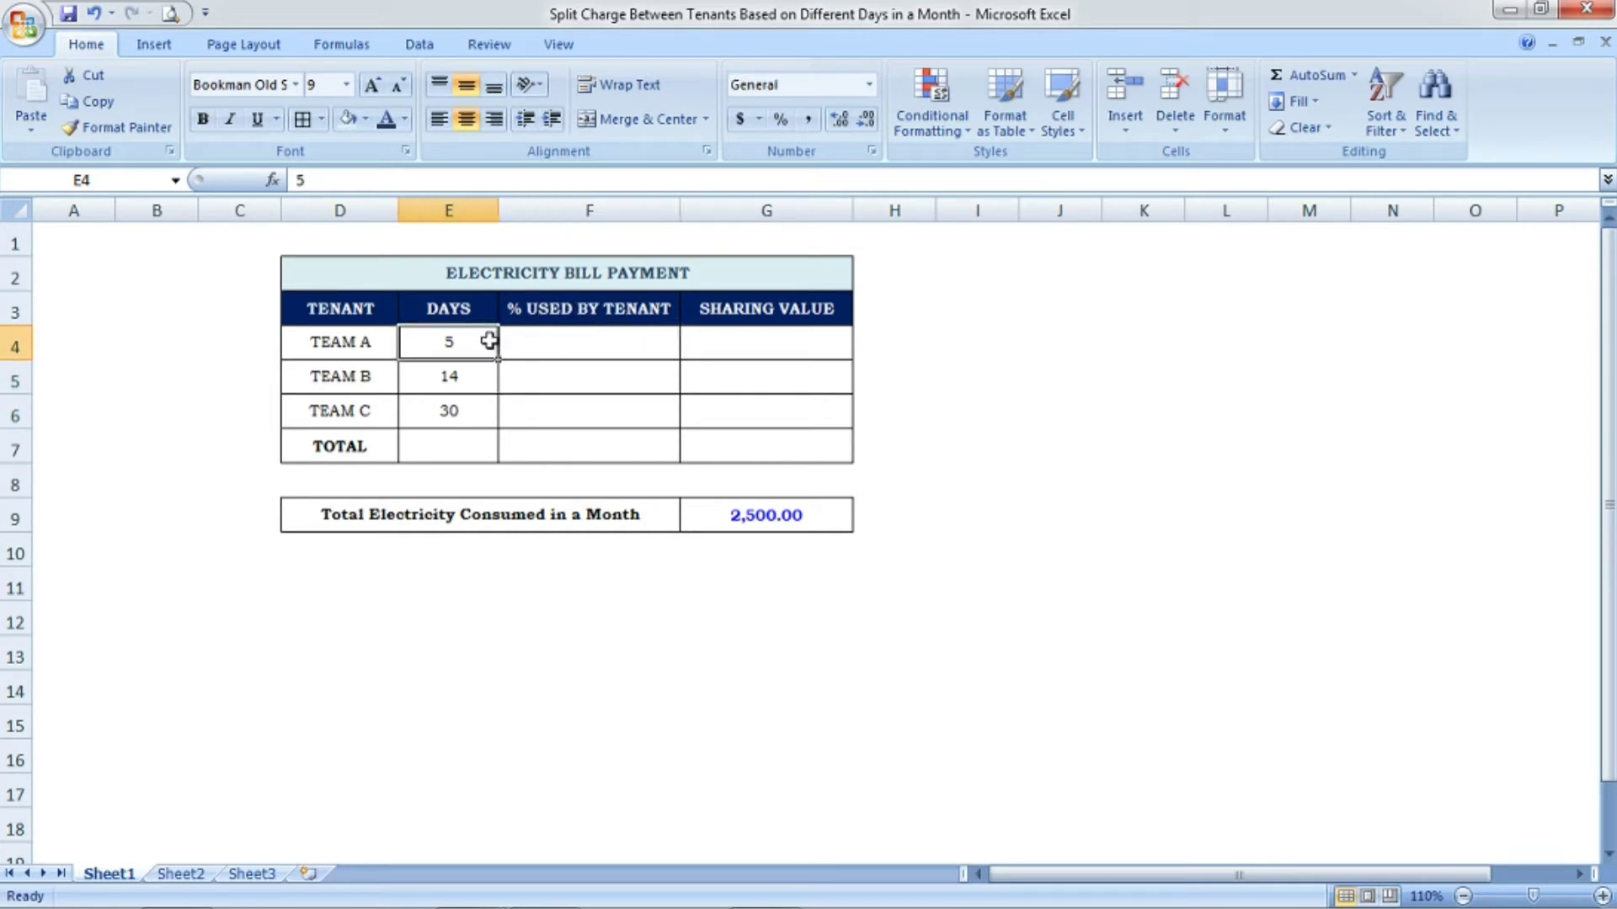
left_click(479, 365)
left_click(478, 401)
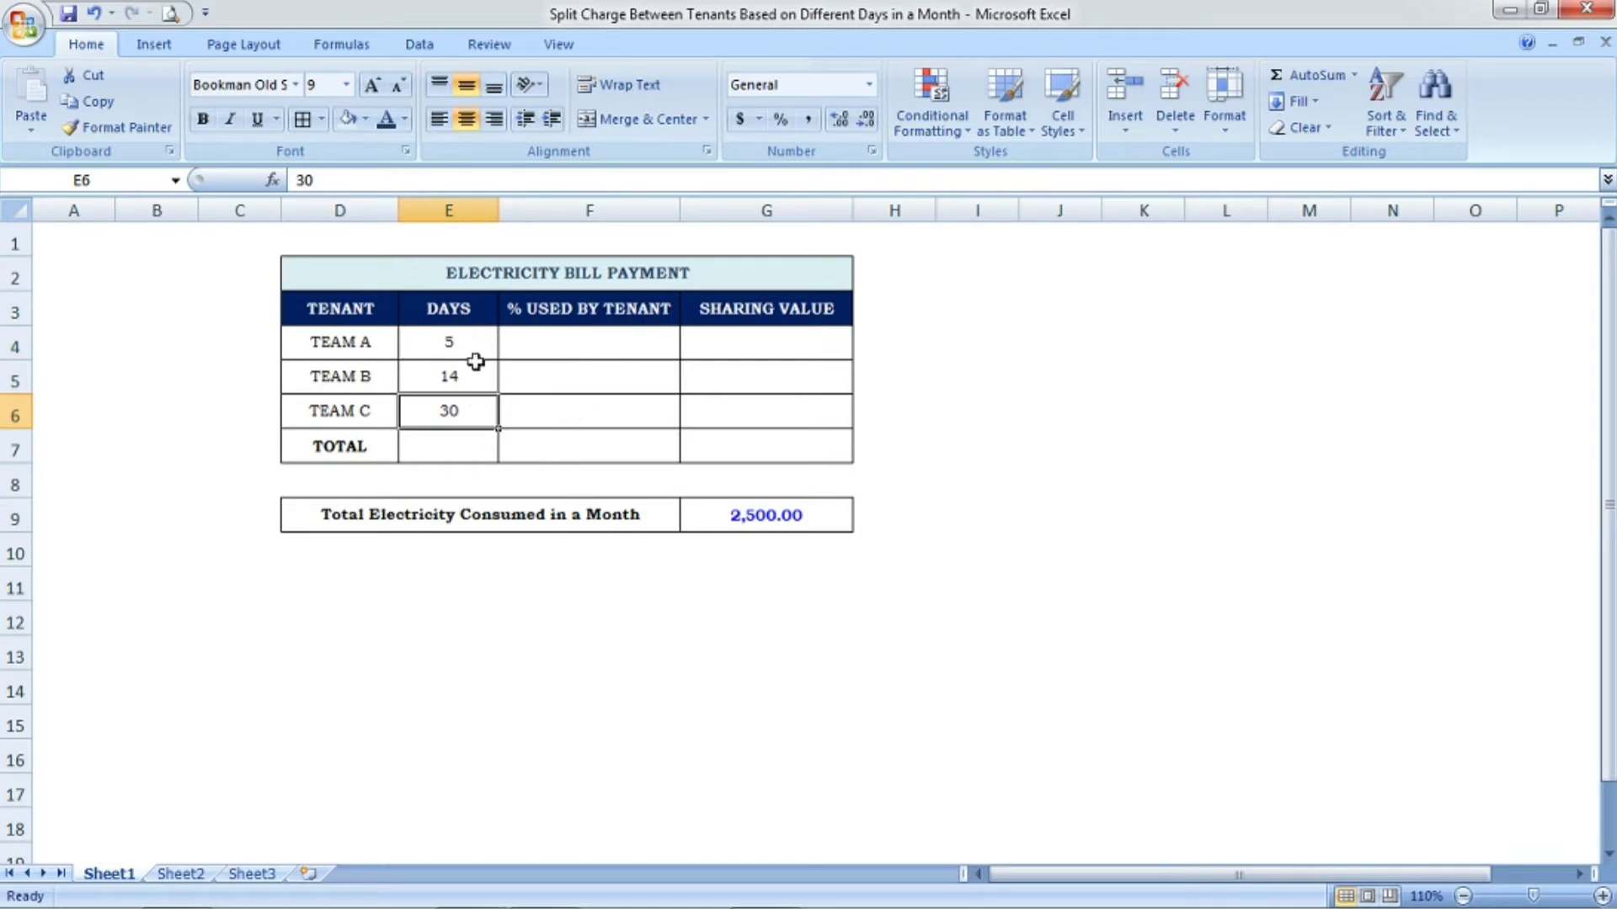
left_click(618, 378)
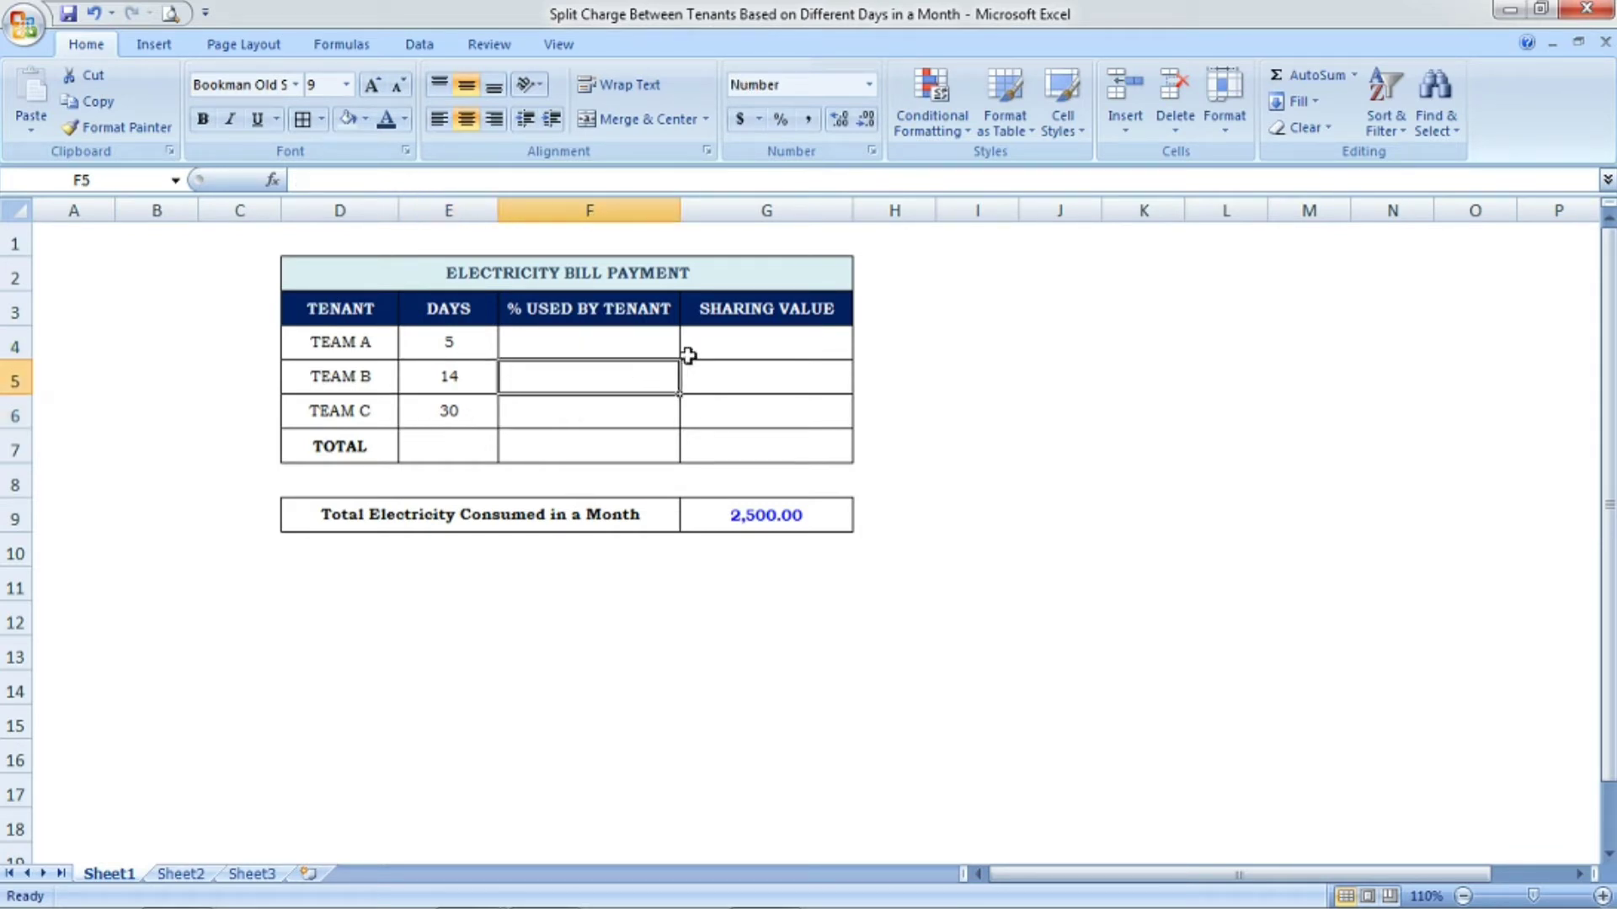
left_click(737, 346)
left_click(739, 372)
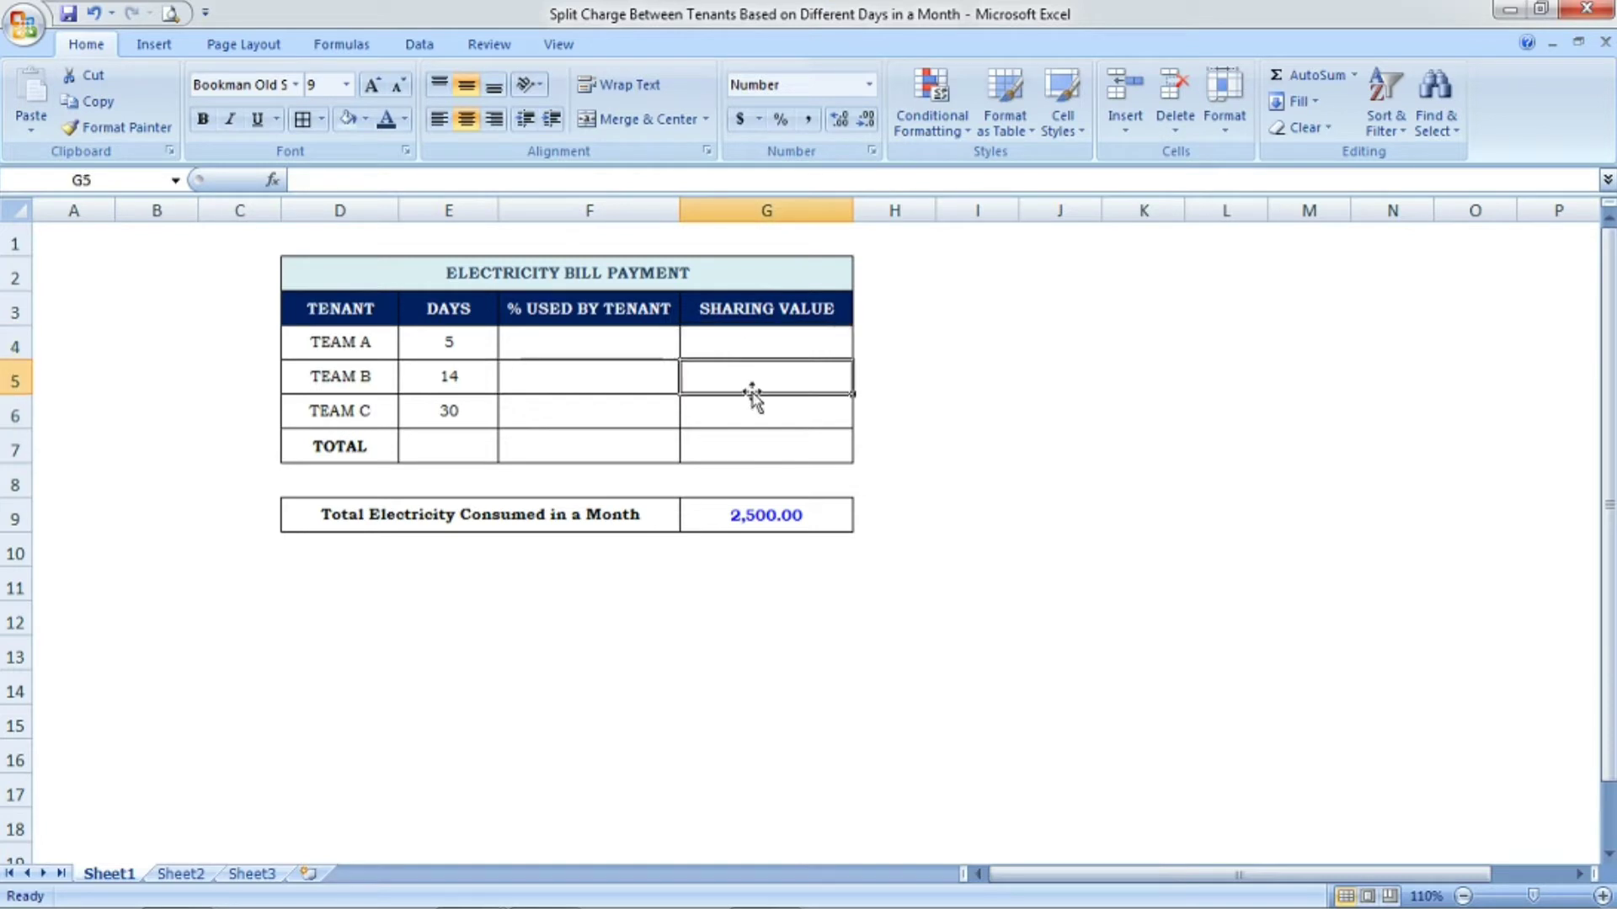
left_click(755, 407)
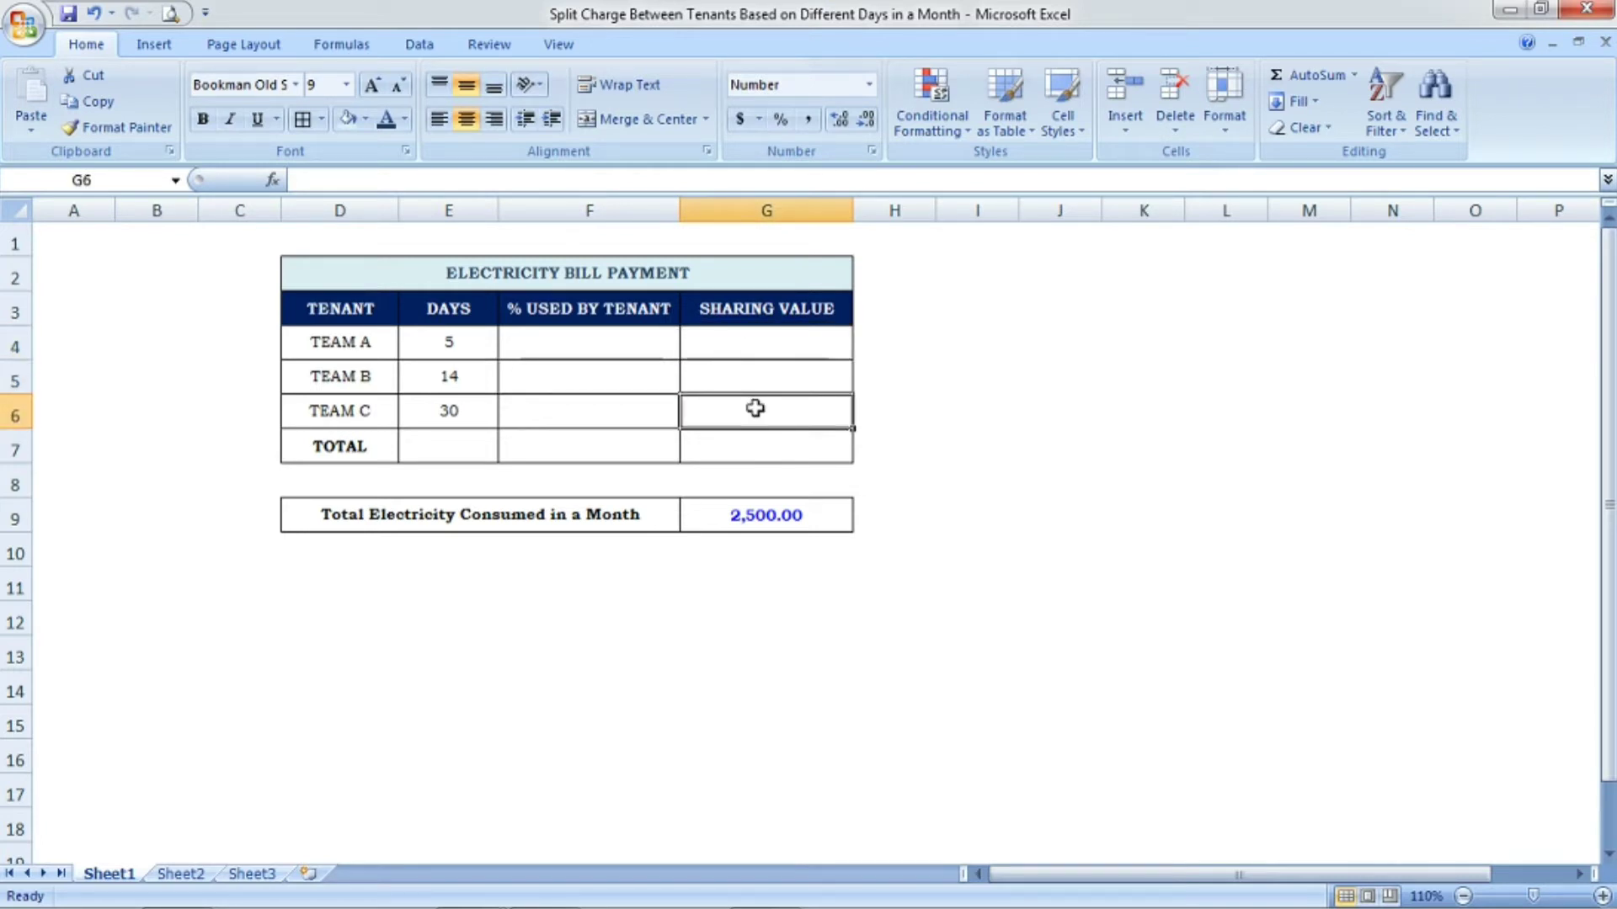
left_click(1006, 370)
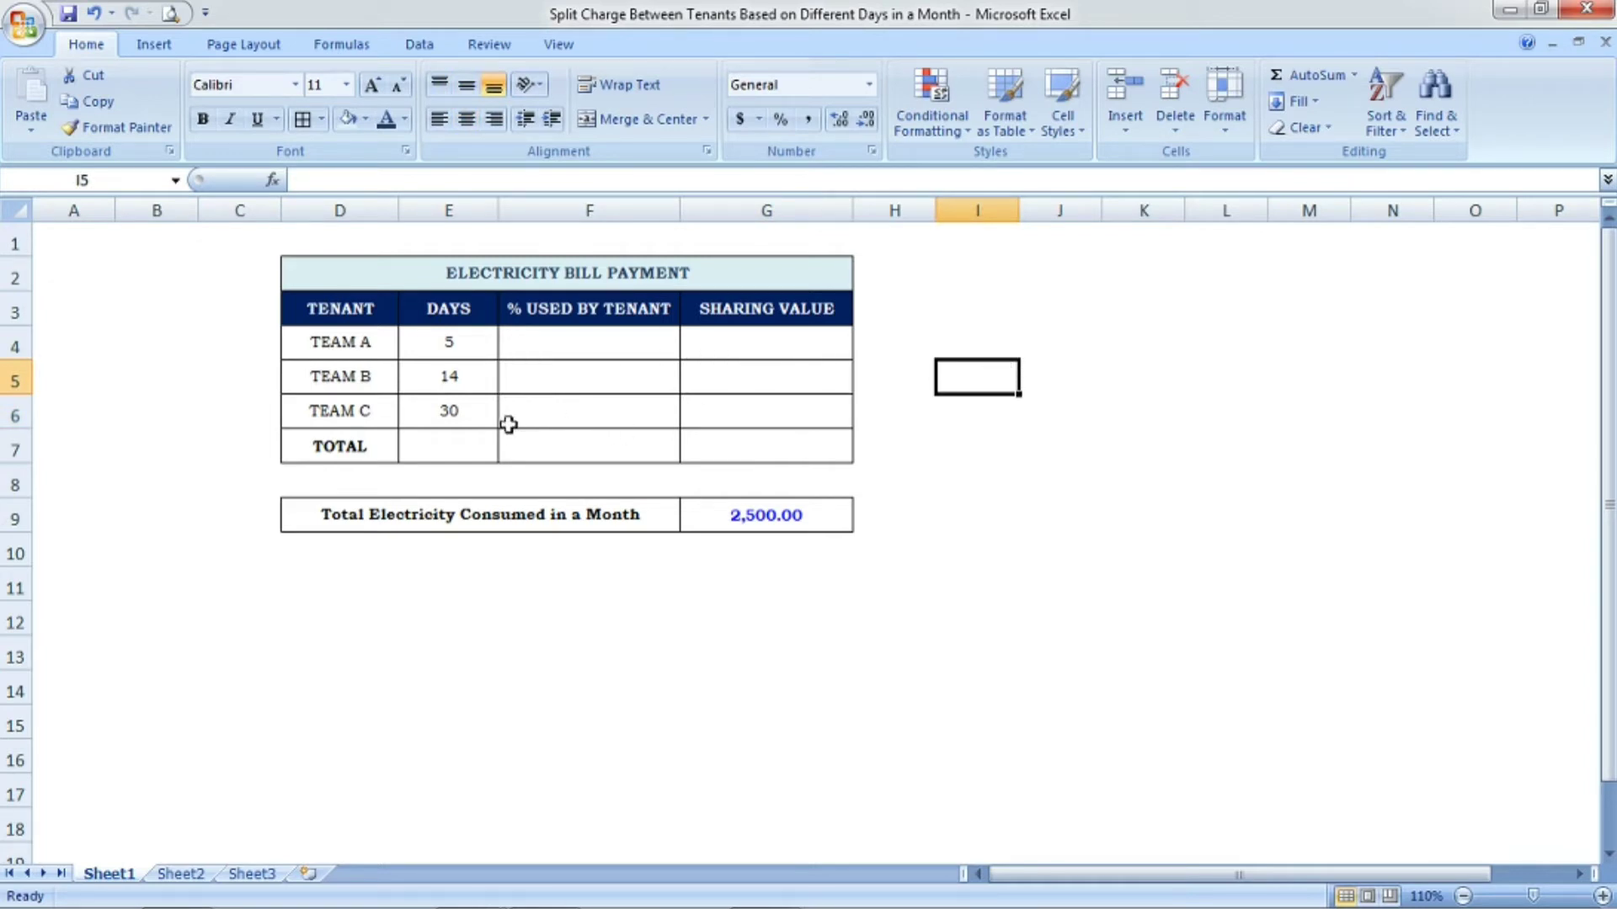
Enter =SUM(E4:E6) in the DAYS TOTAL cell E7, giving 49
left_click(480, 342)
left_click(474, 377)
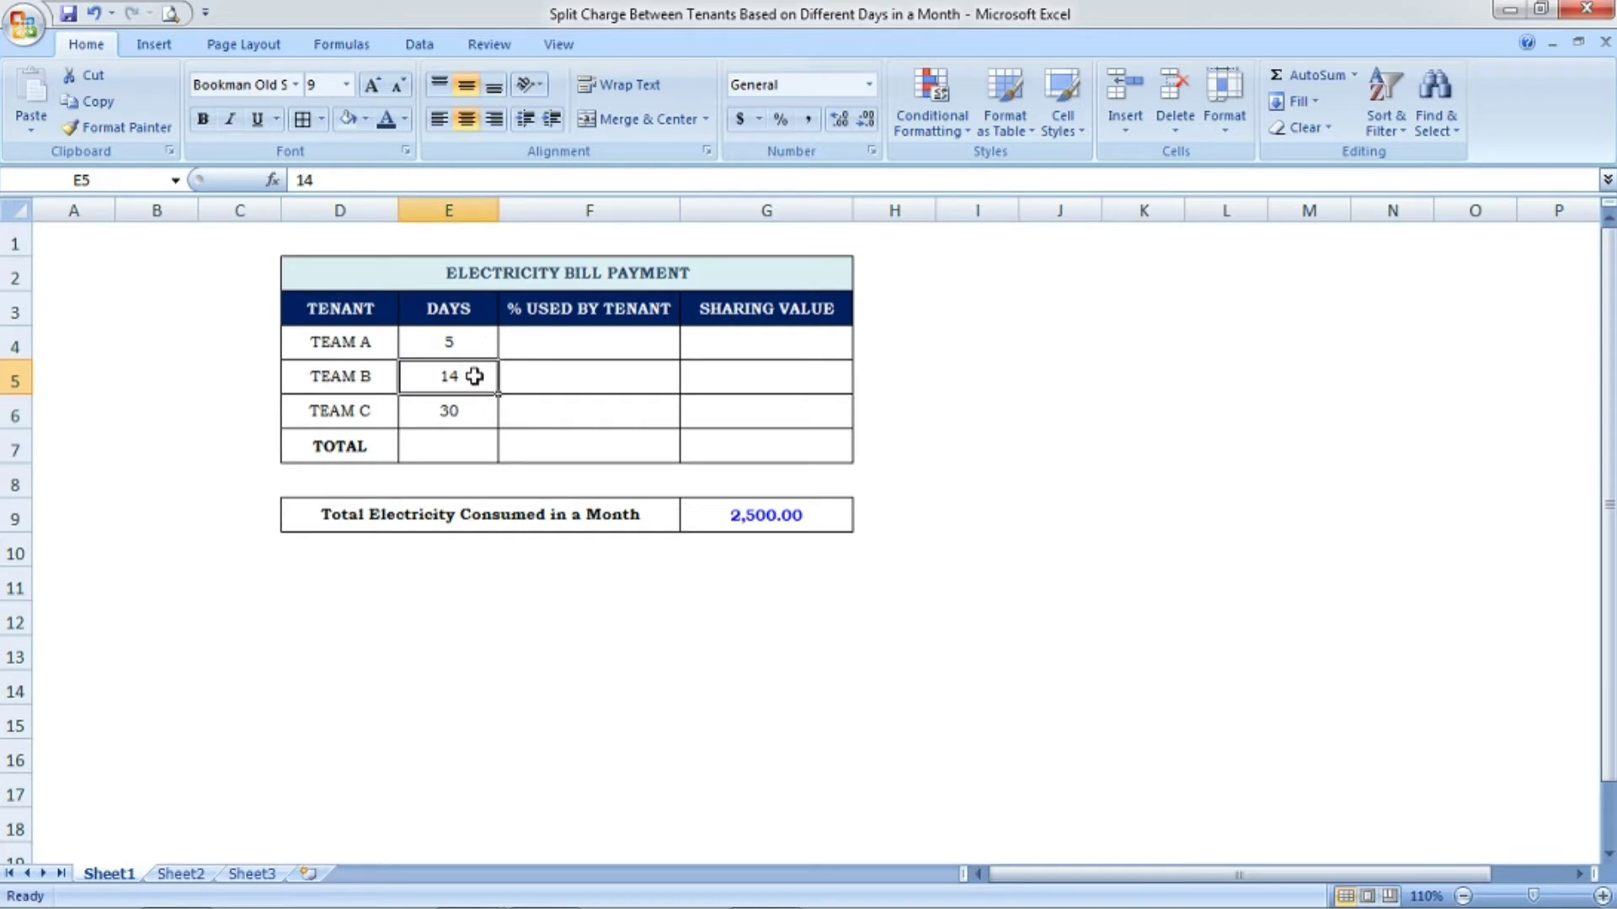
left_click(466, 413)
left_click(460, 445)
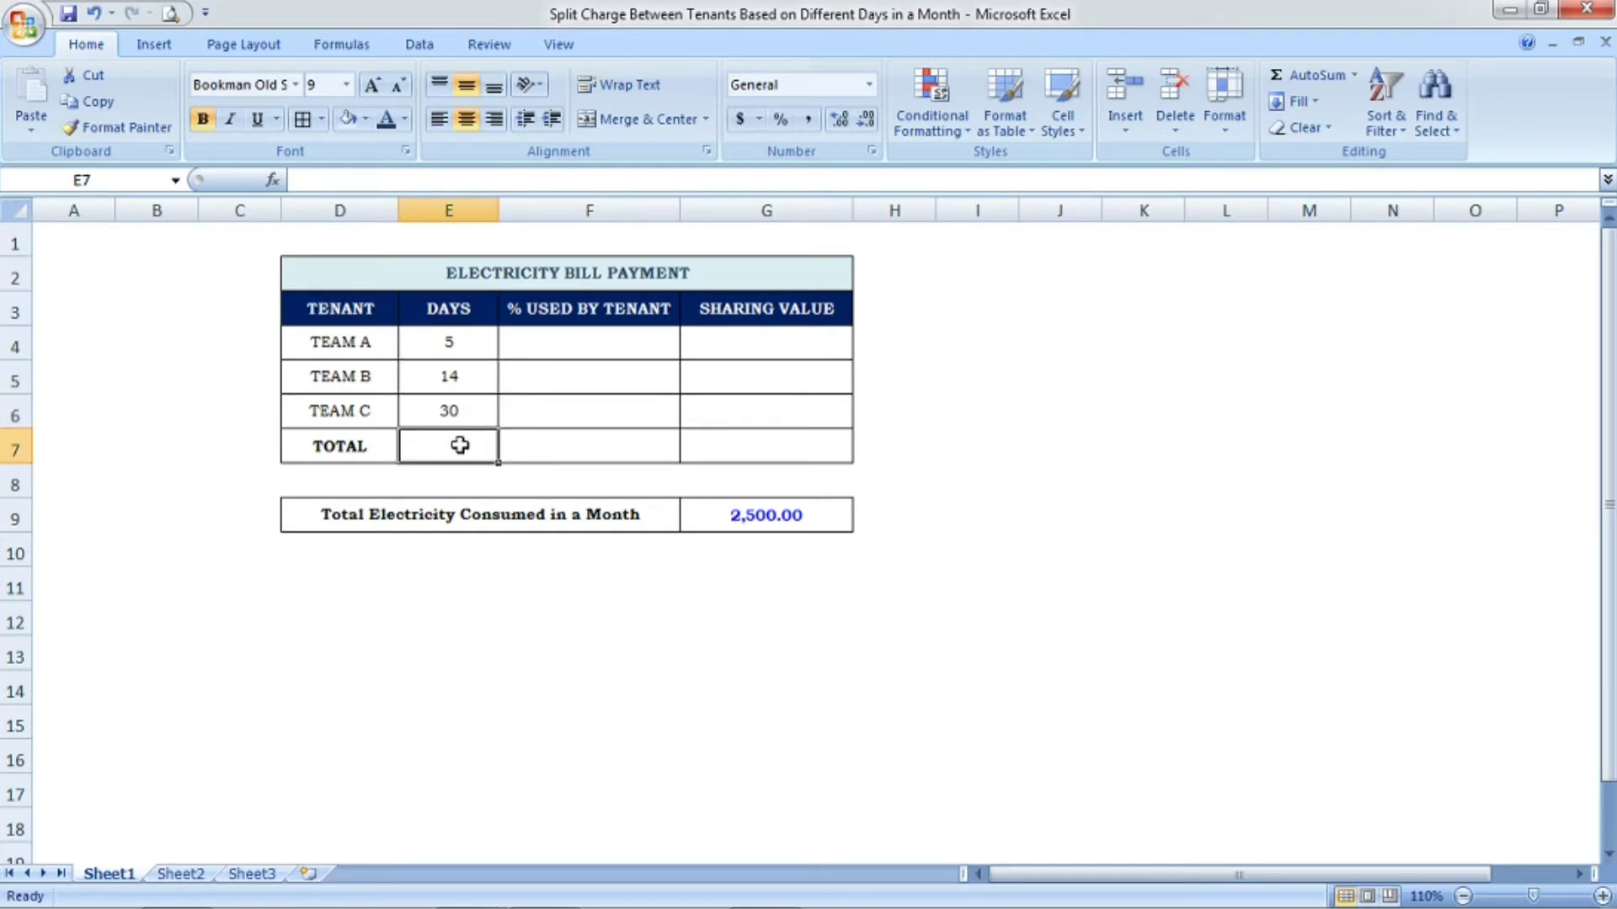
type("=sum(")
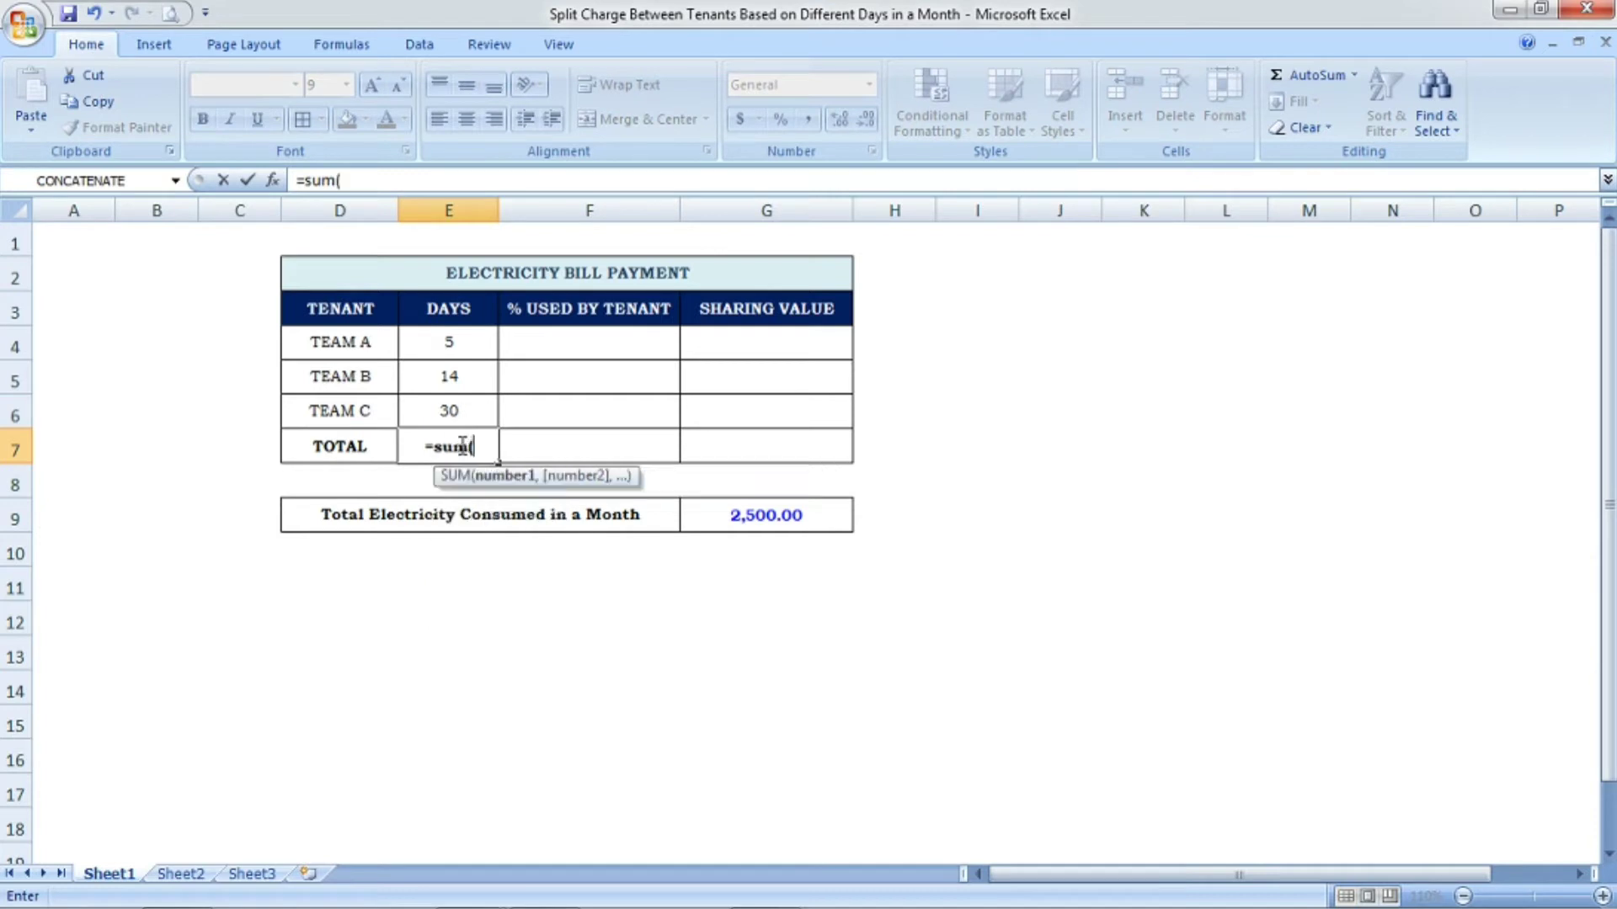
left_click_drag(469, 347, 468, 408)
type(")")
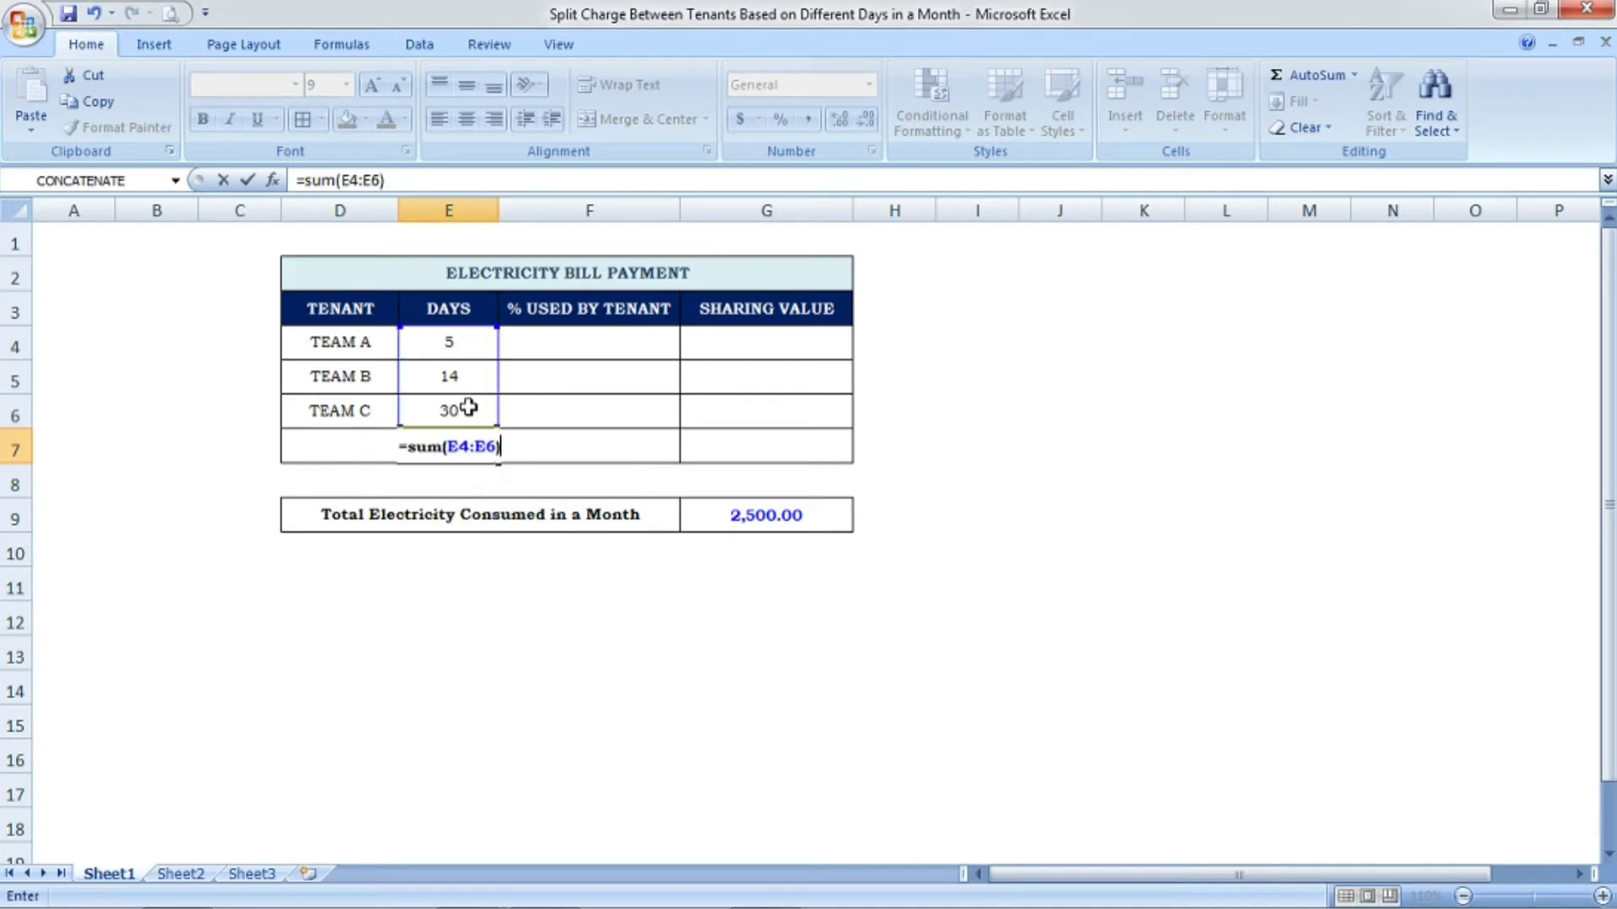
key("Return")
left_click(469, 444)
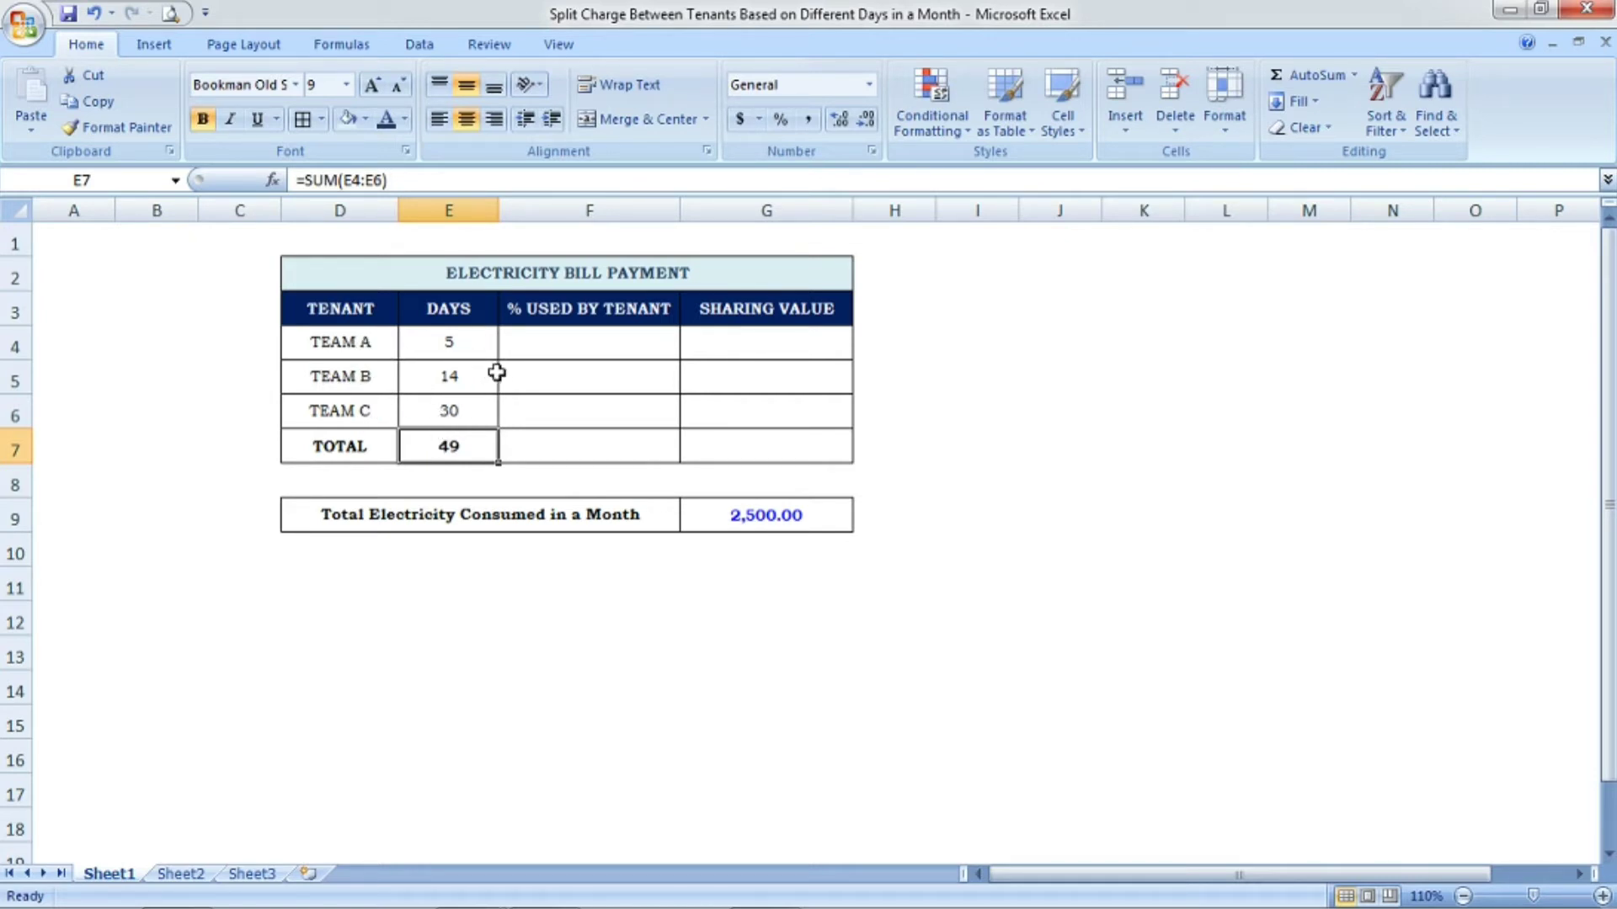
Enter =E4/E7*100 in F4 so TEAM A's usage percentage shows 10.20
left_click(477, 352)
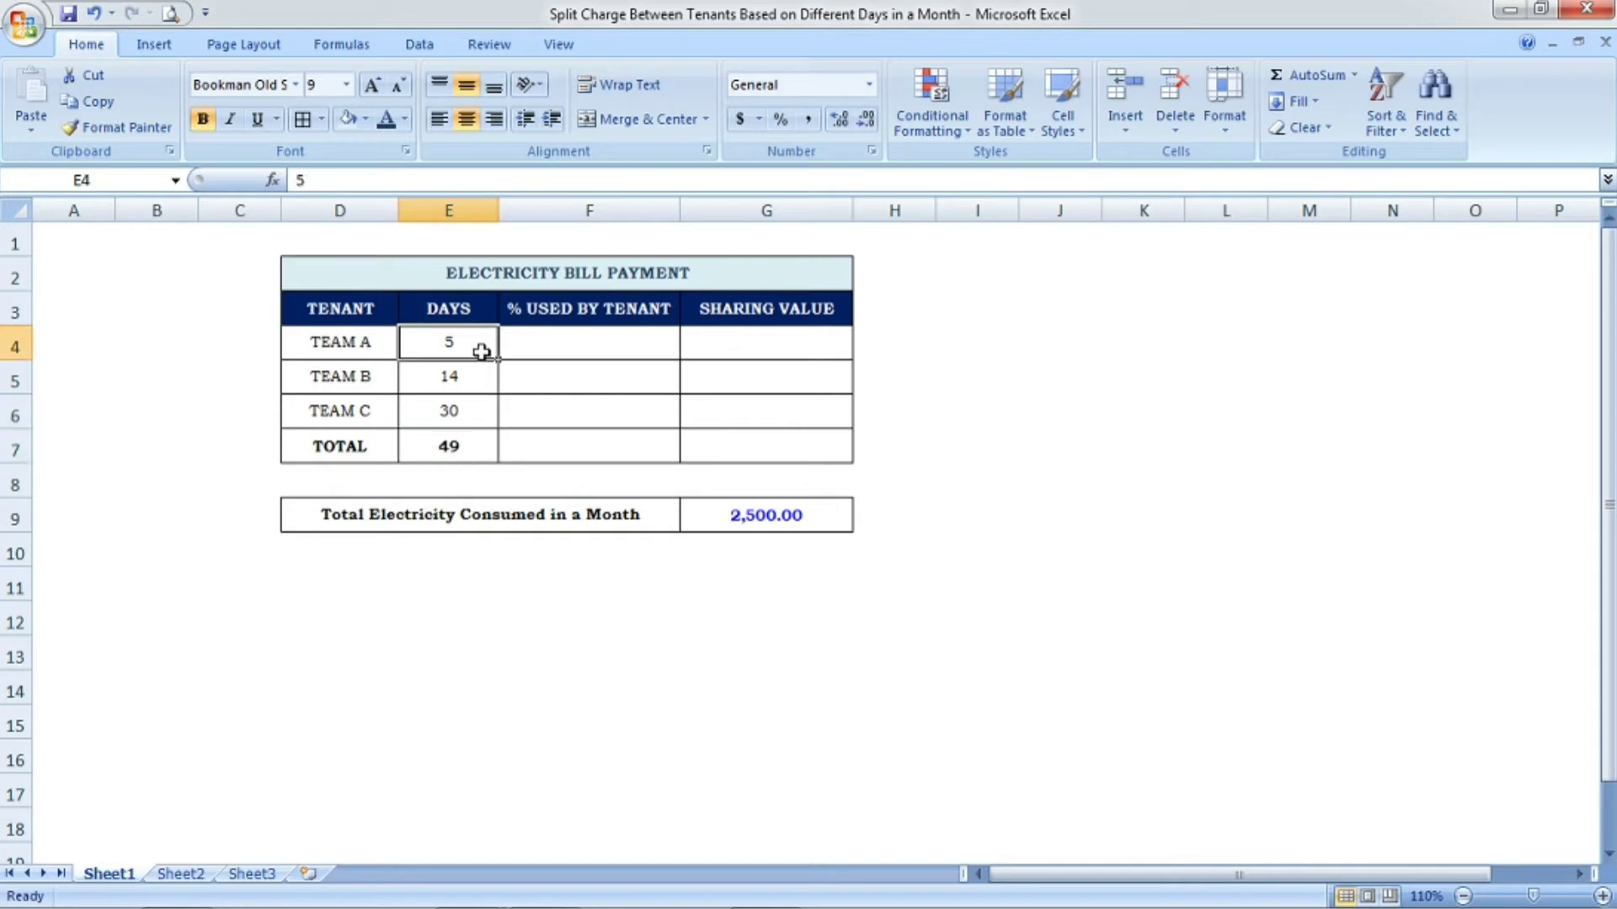
left_click(476, 370)
left_click(468, 456)
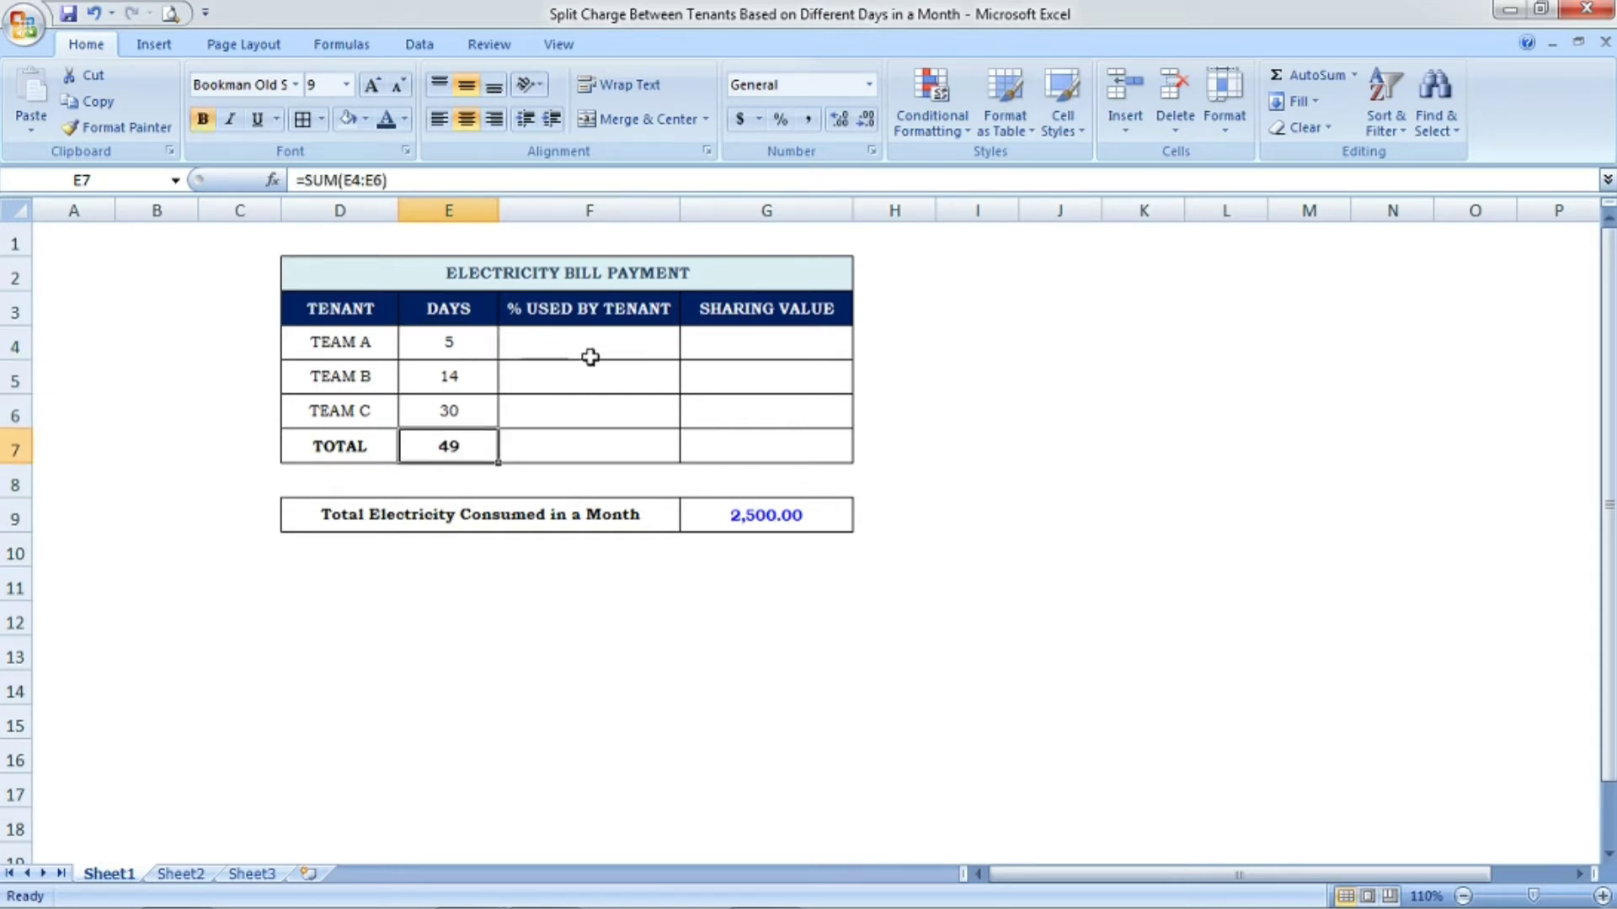
left_click(624, 339)
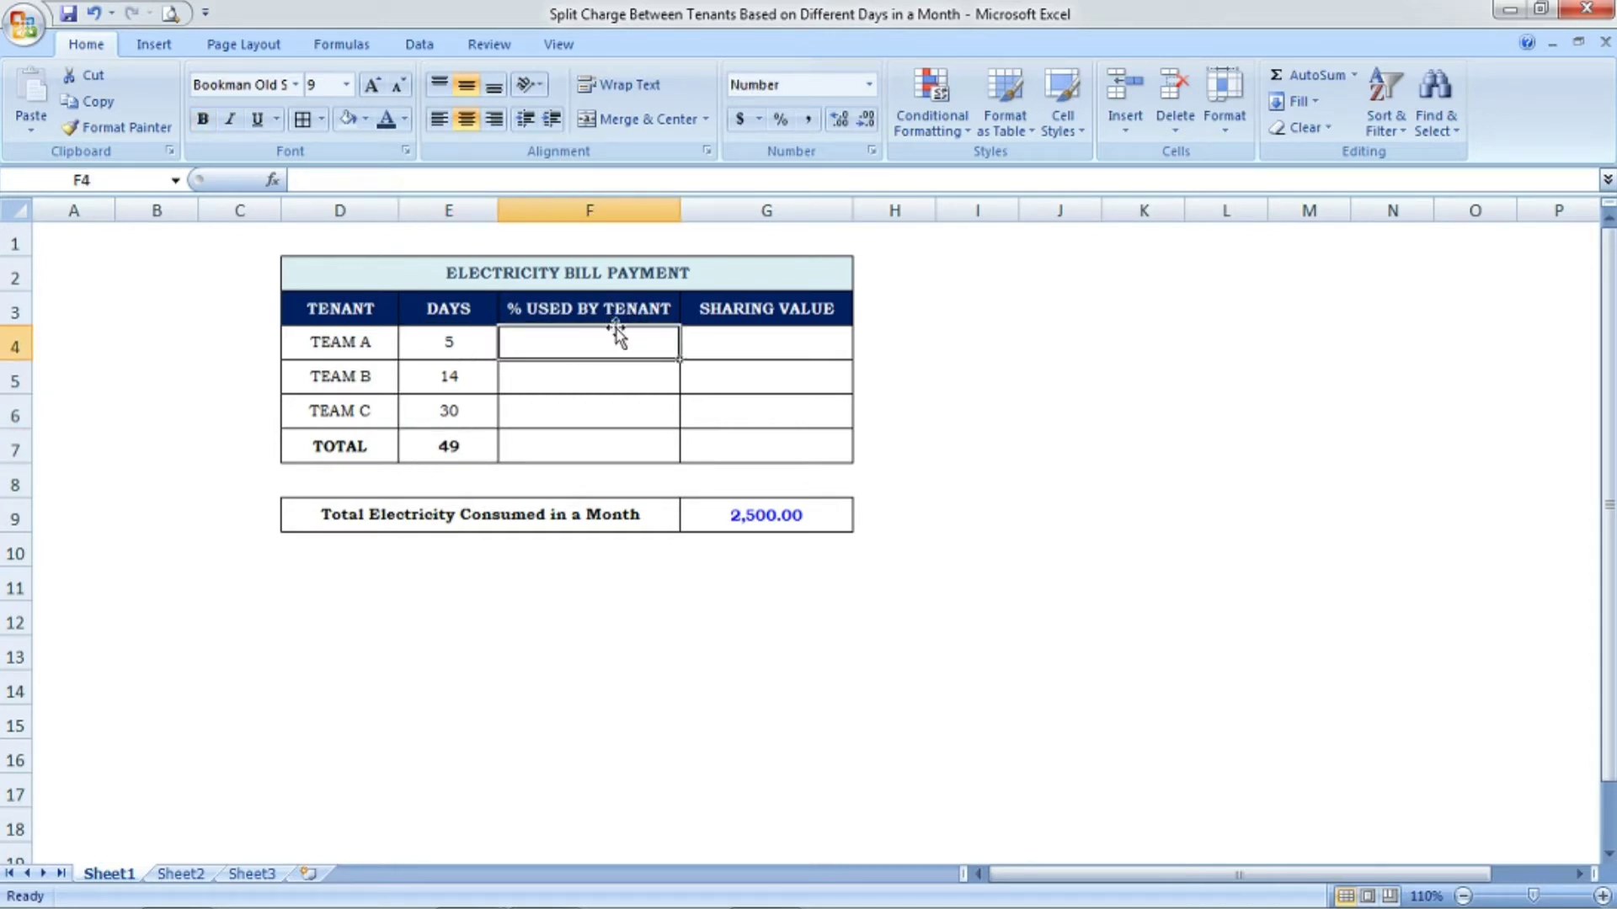
type("=")
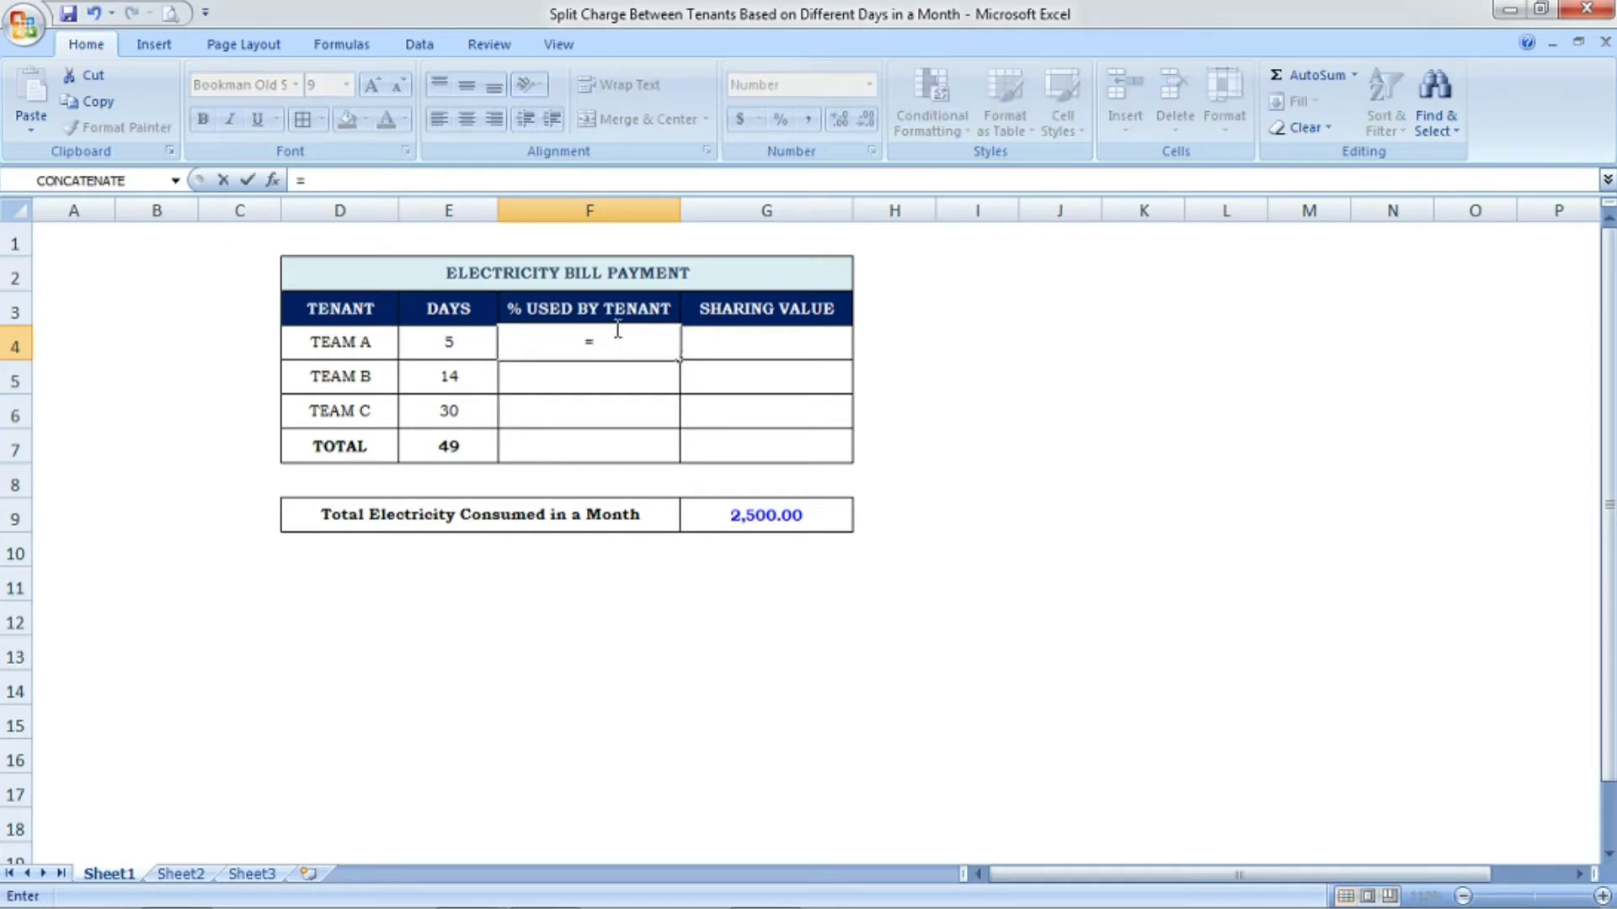
left_click(443, 346)
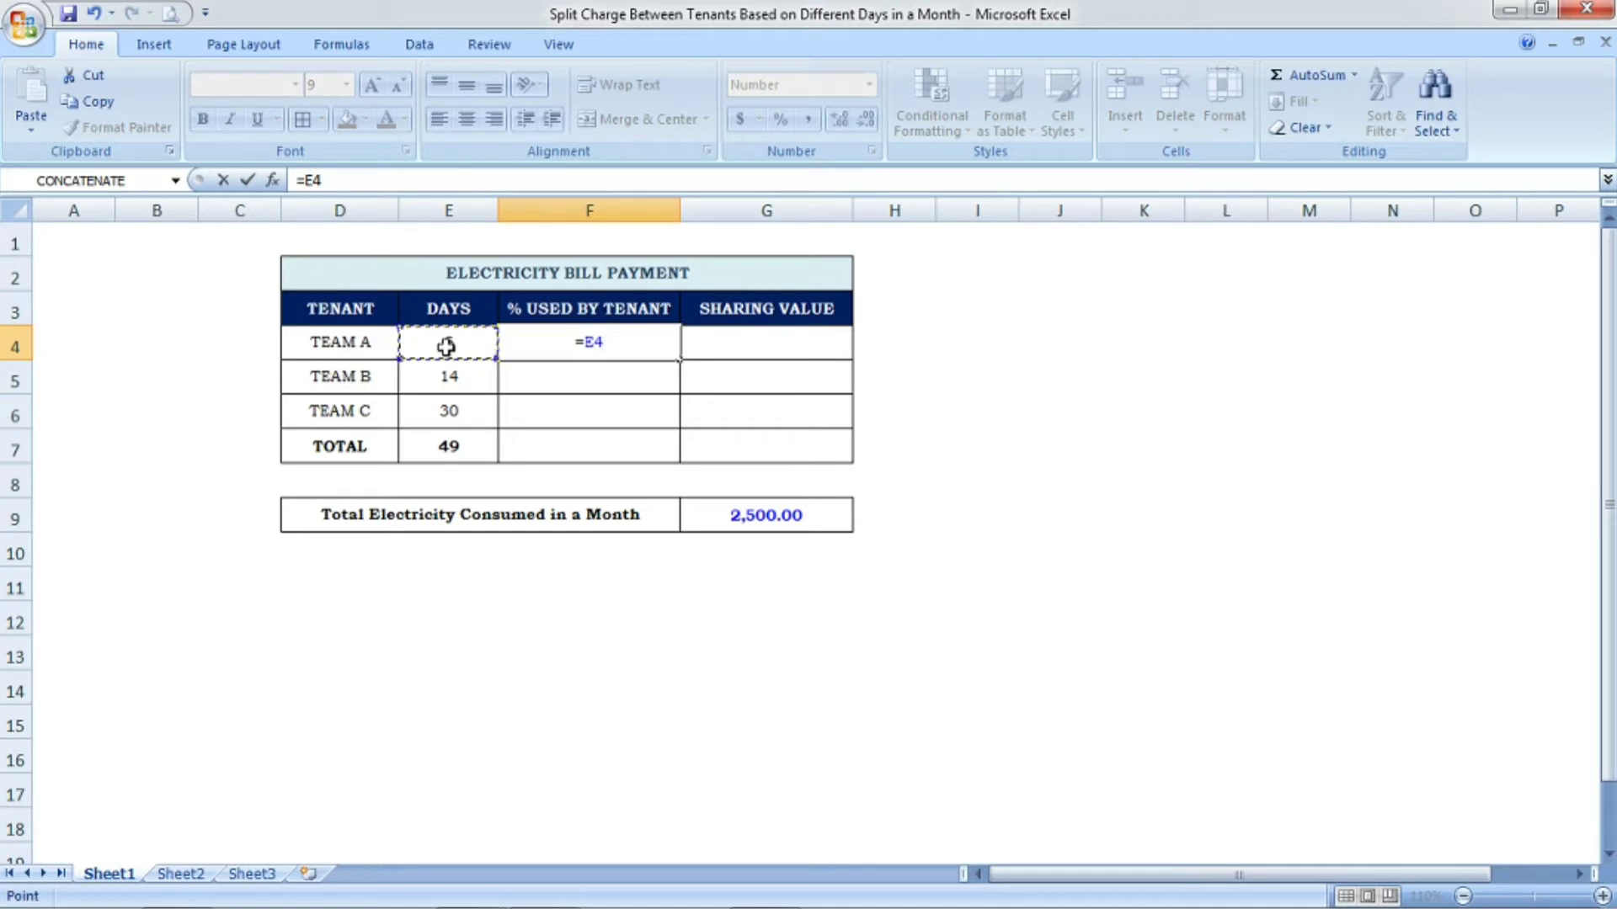
type("/")
left_click(455, 443)
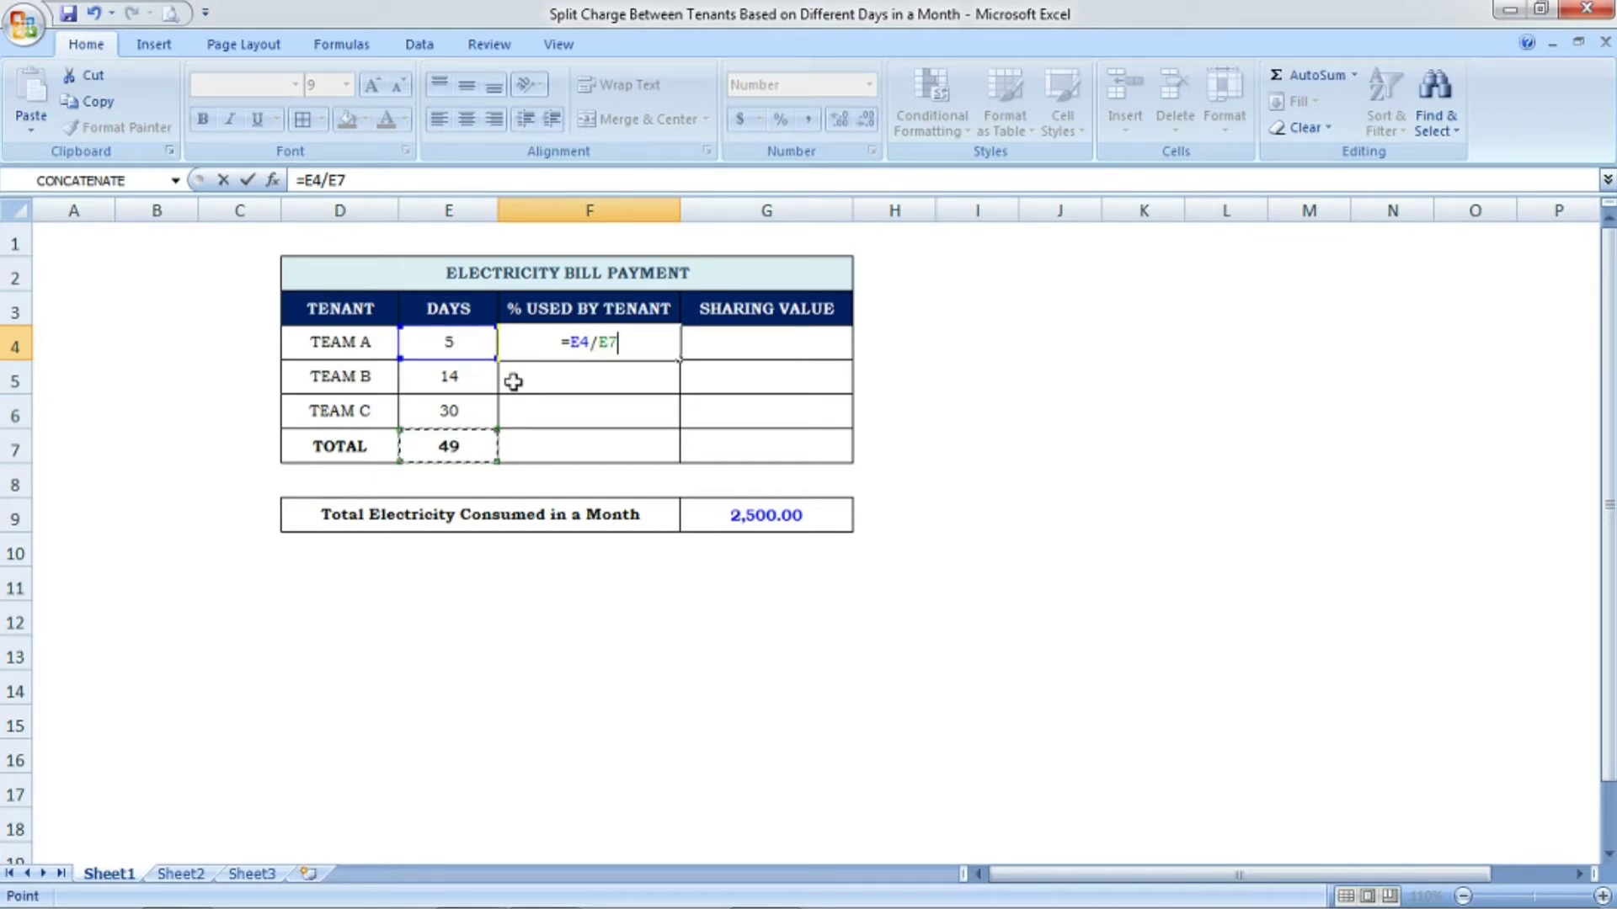
type("*100")
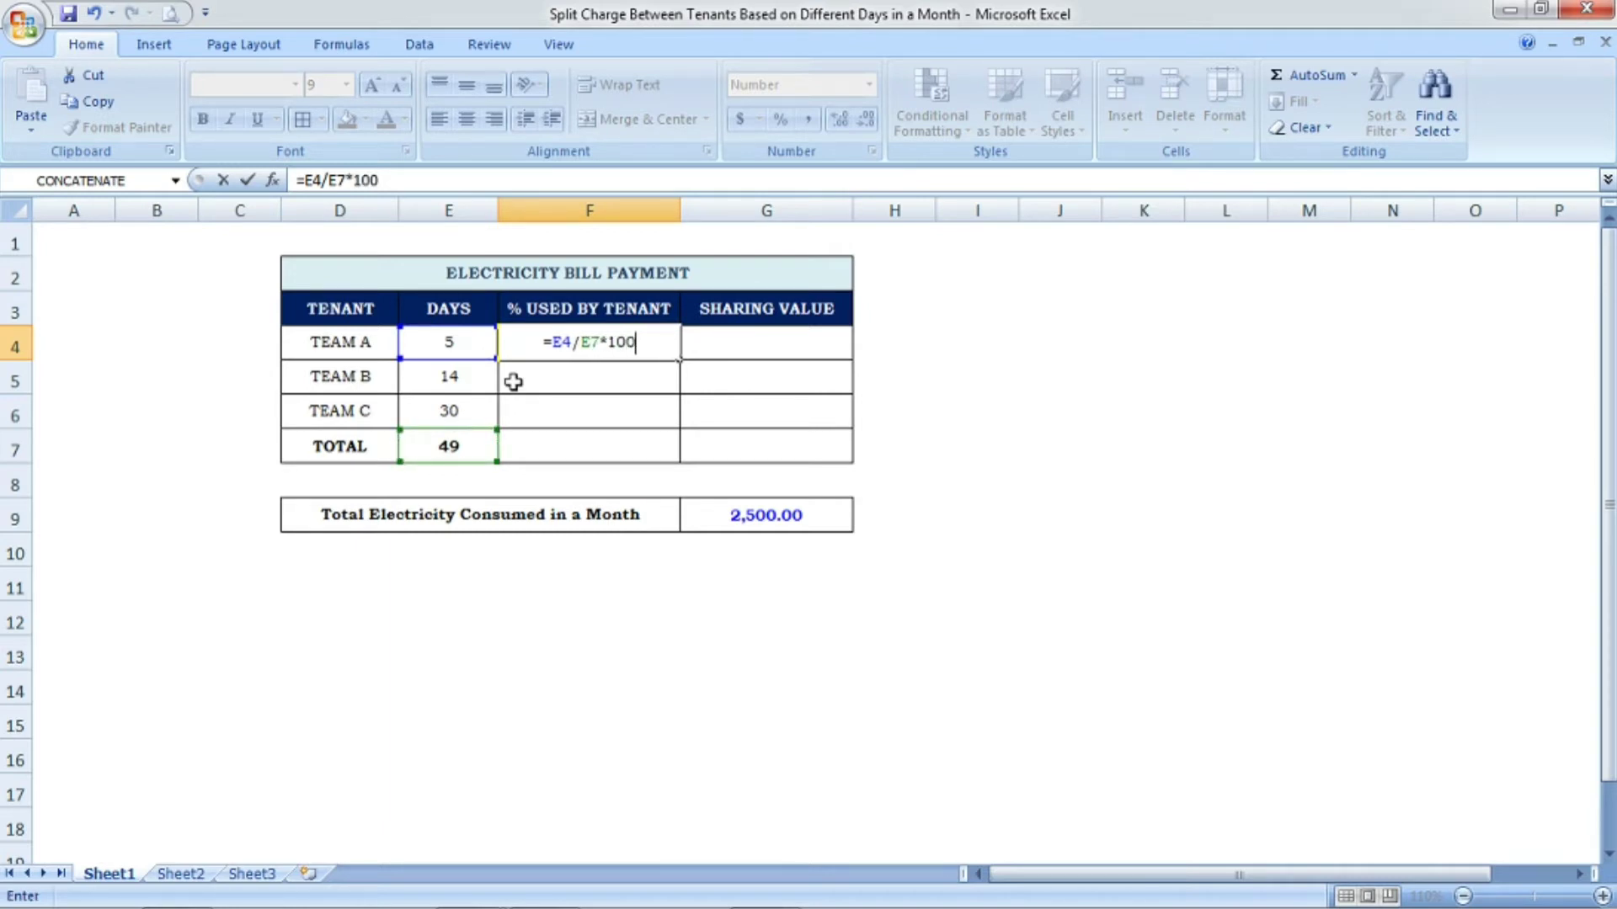
key("Return")
Verify F4's percentage formula against TEAM A's 5 days
left_click(640, 340)
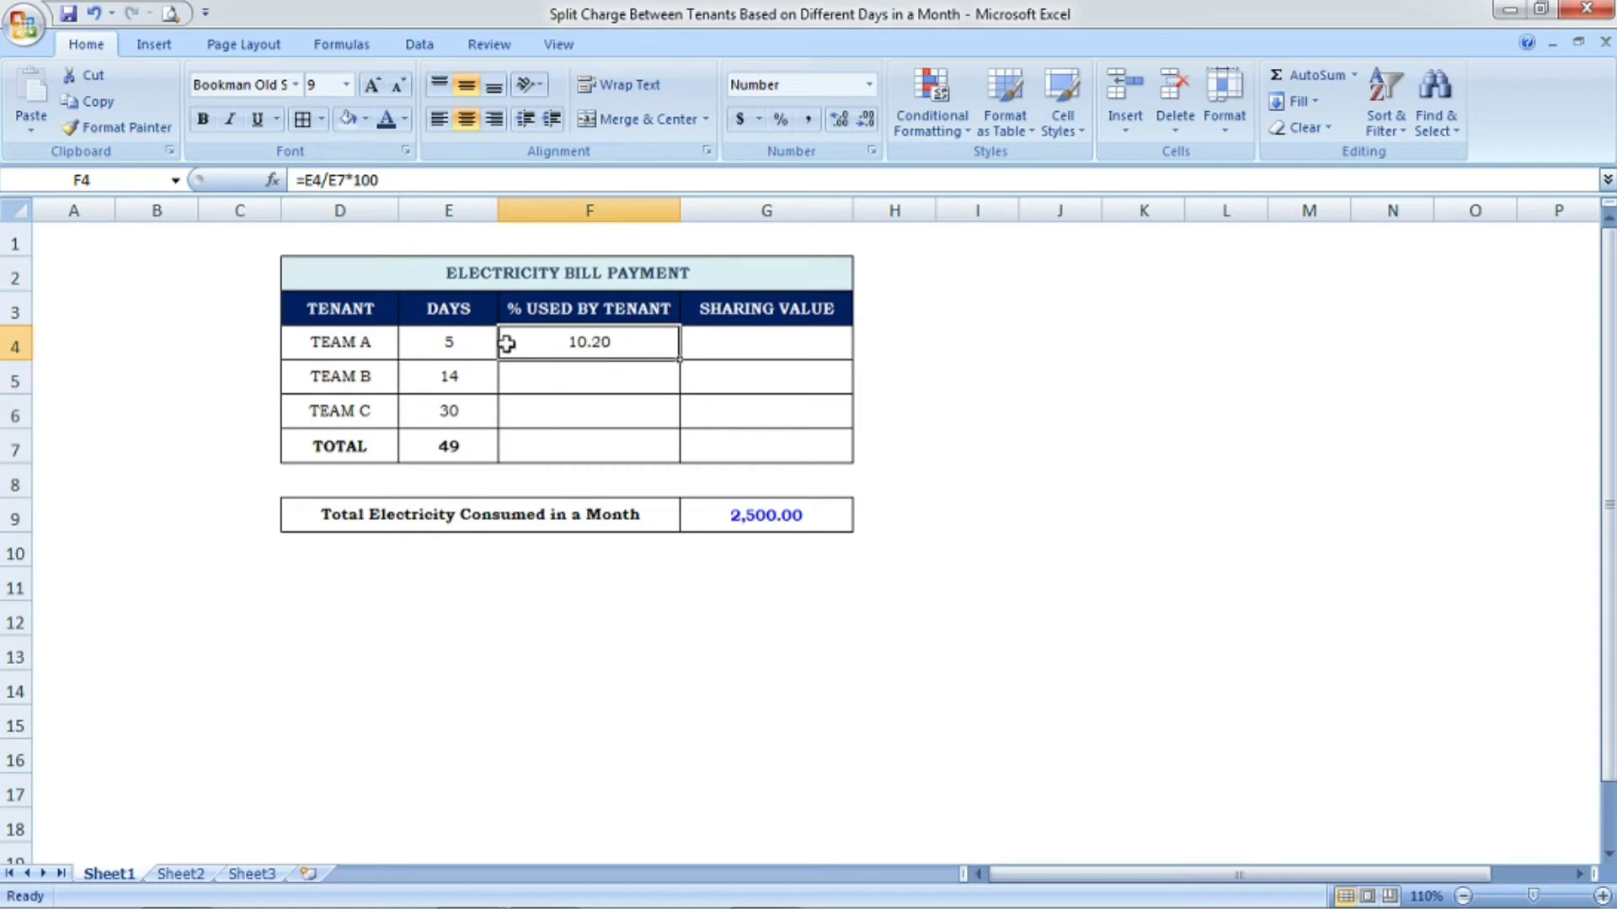
left_click(477, 341)
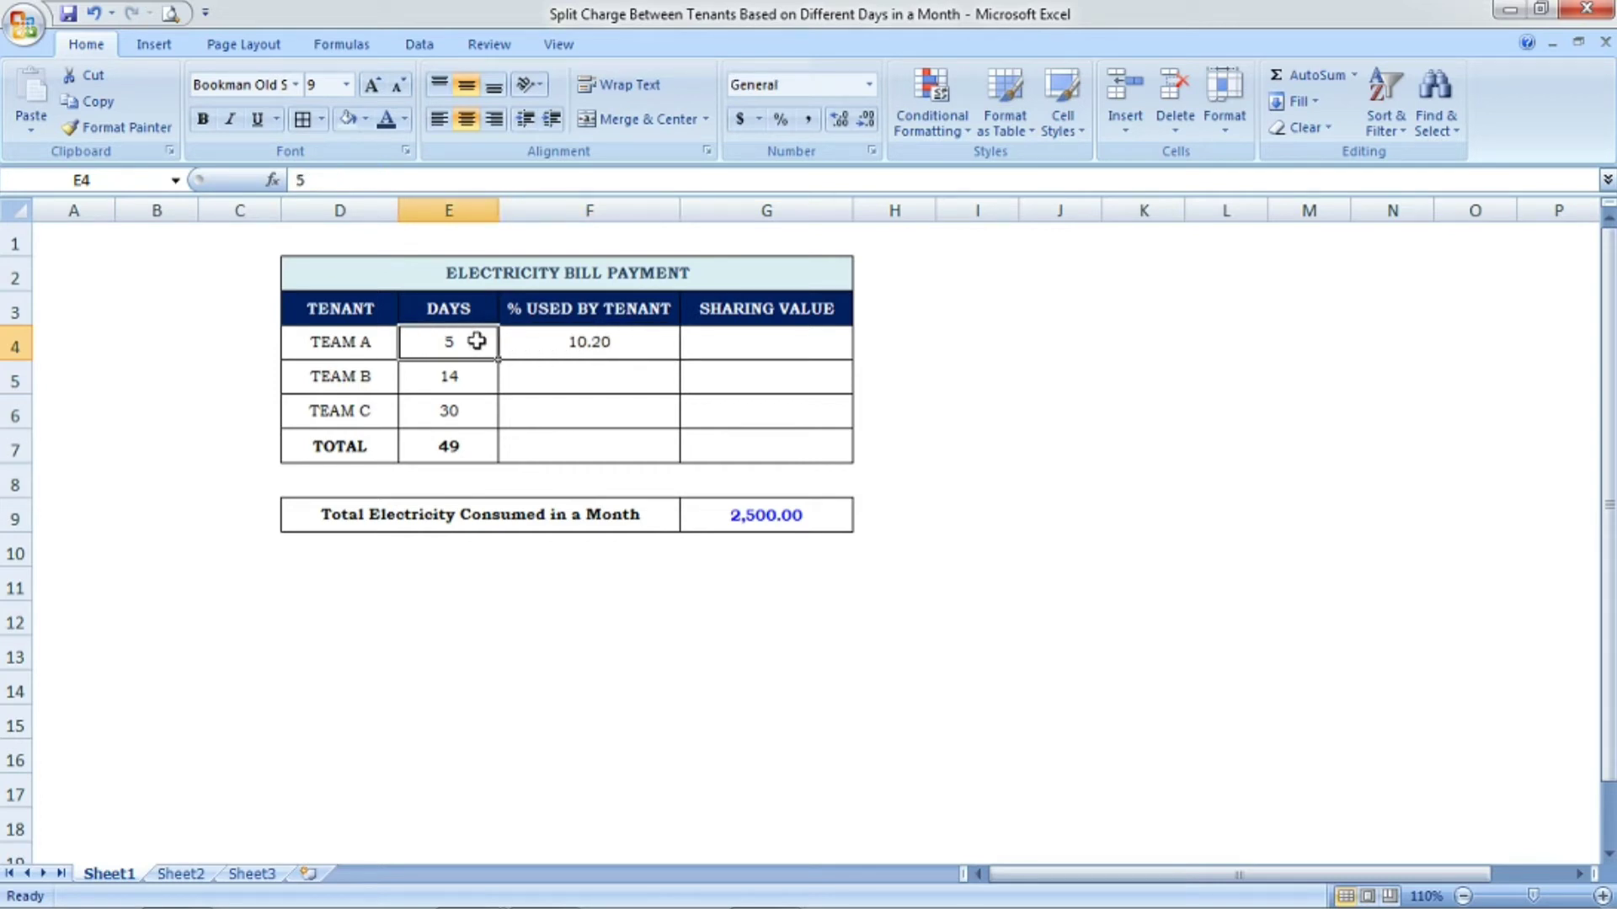
left_click(631, 341)
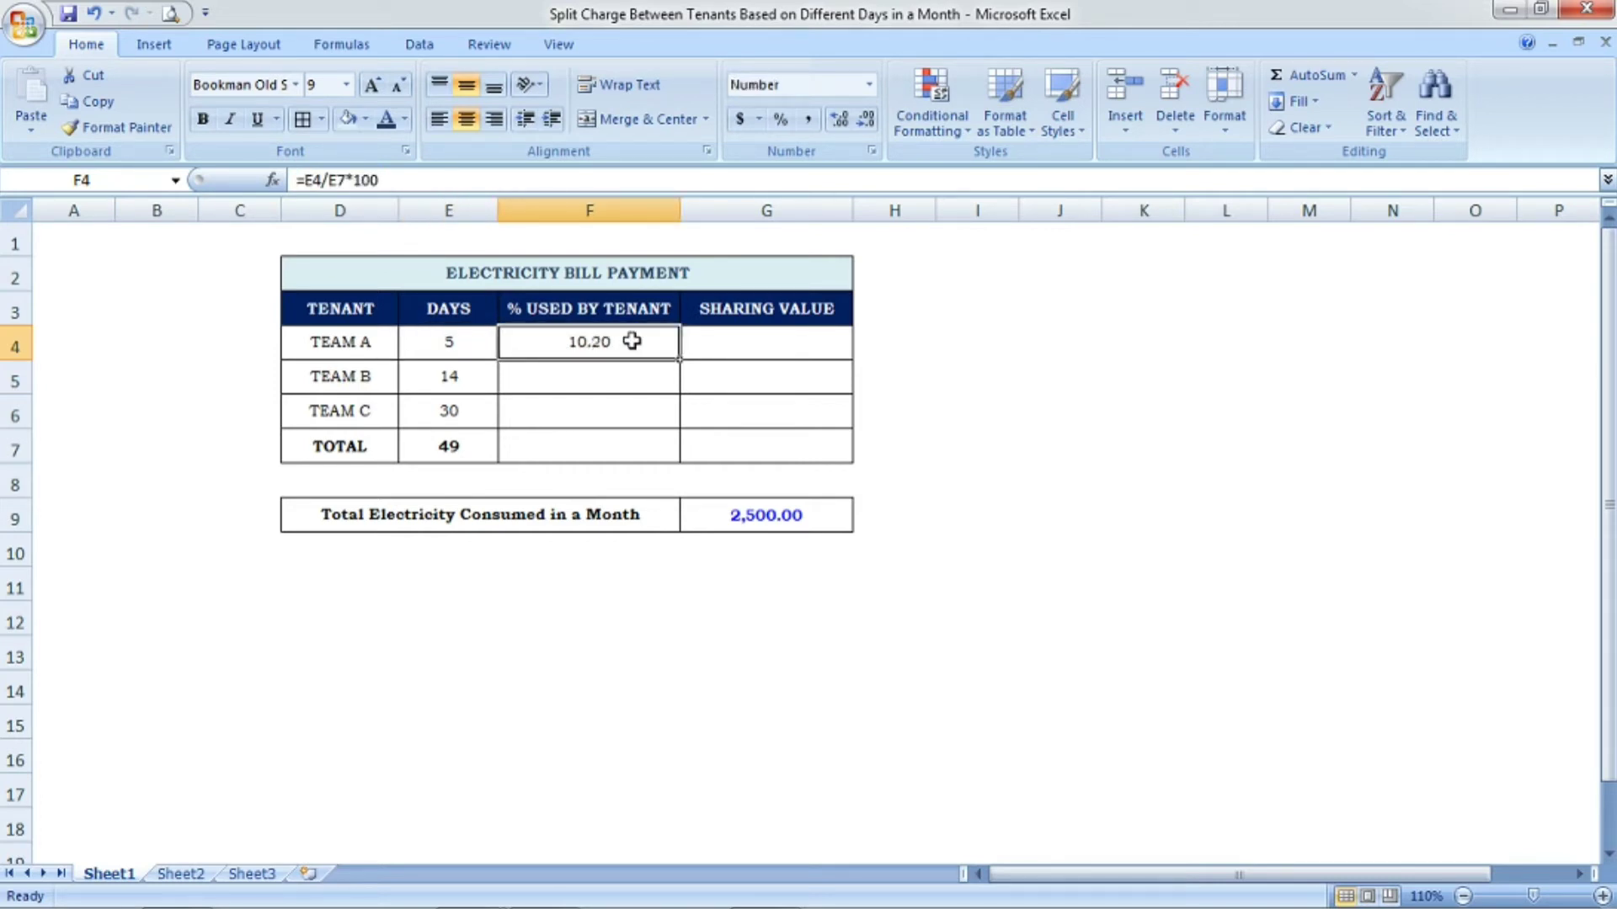
Enter =E5/E7*100 in F5 so TEAM B's usage shows 28.57
left_click(622, 371)
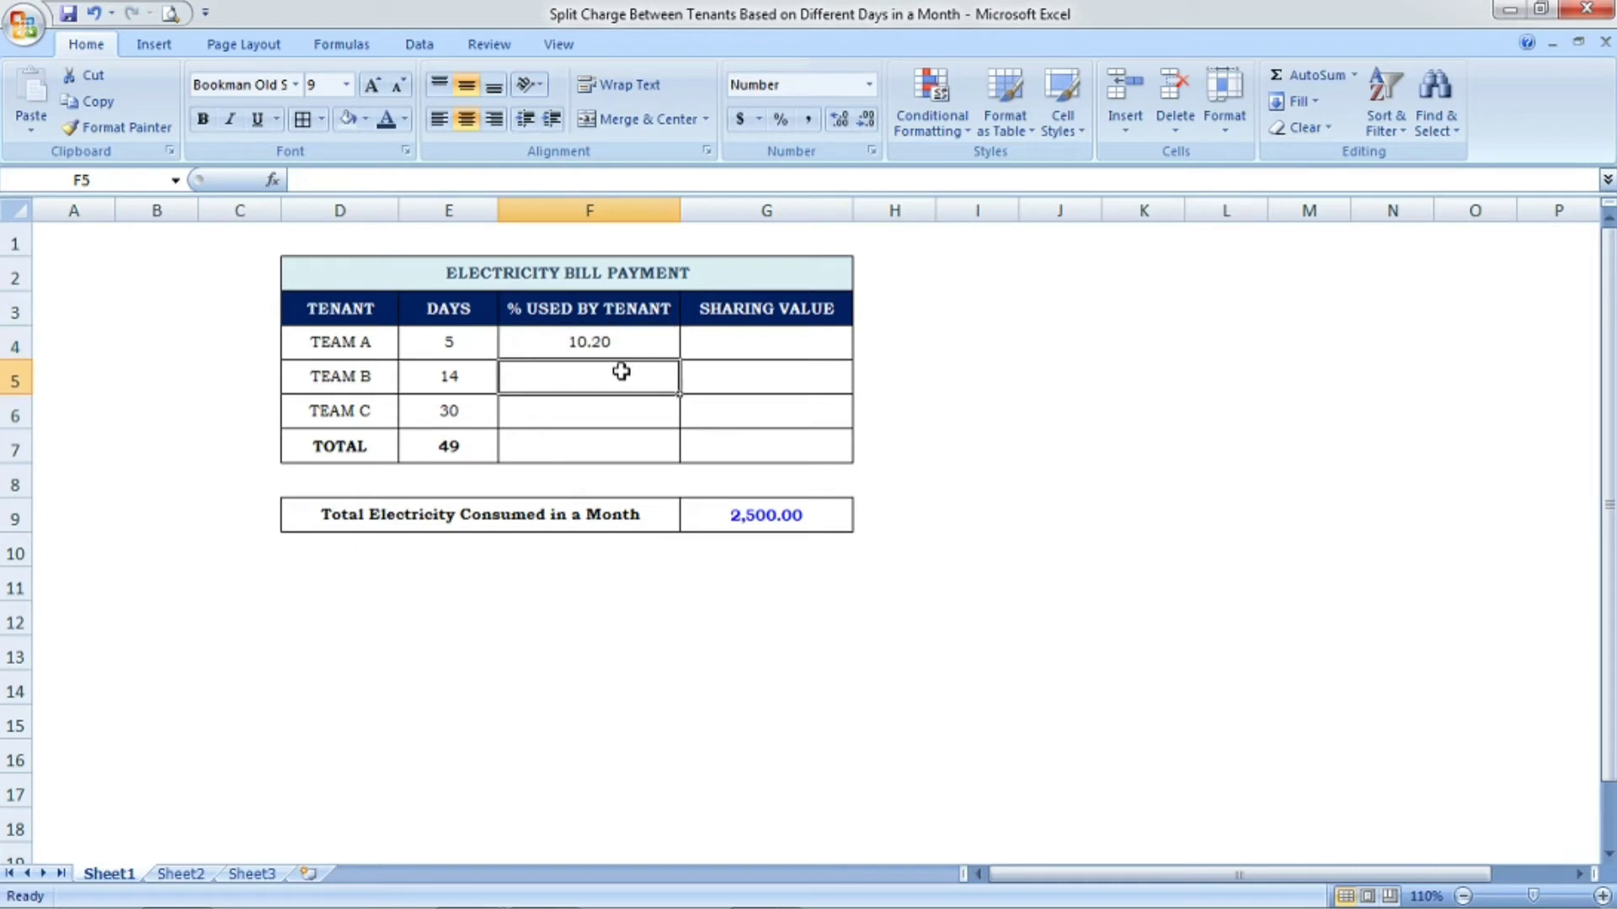
type("=")
left_click(458, 372)
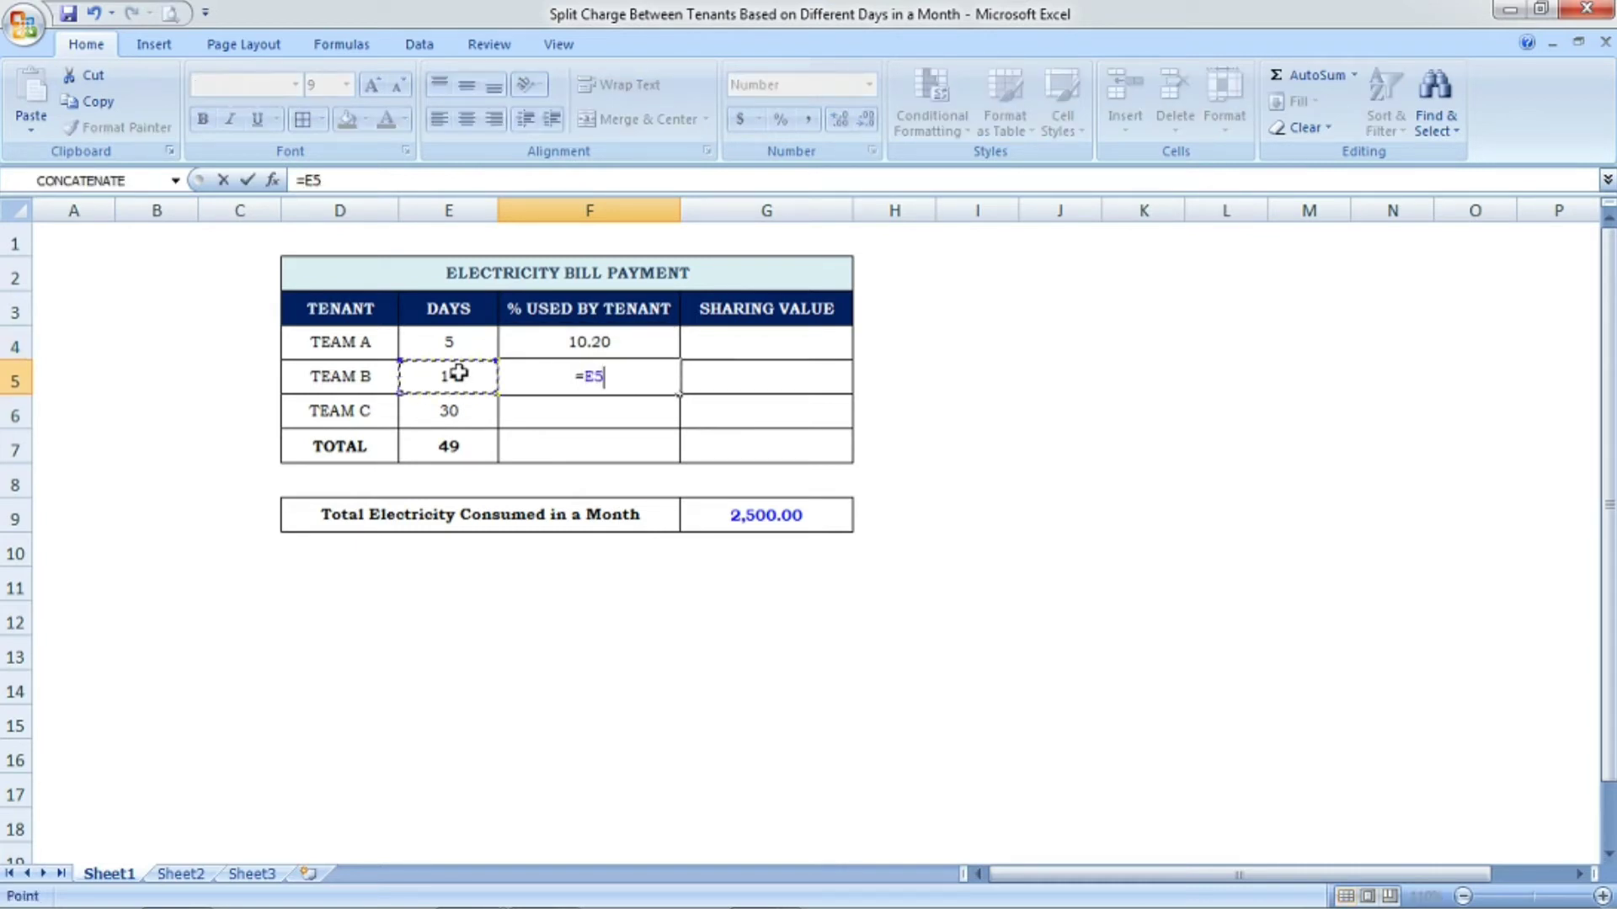
type("/")
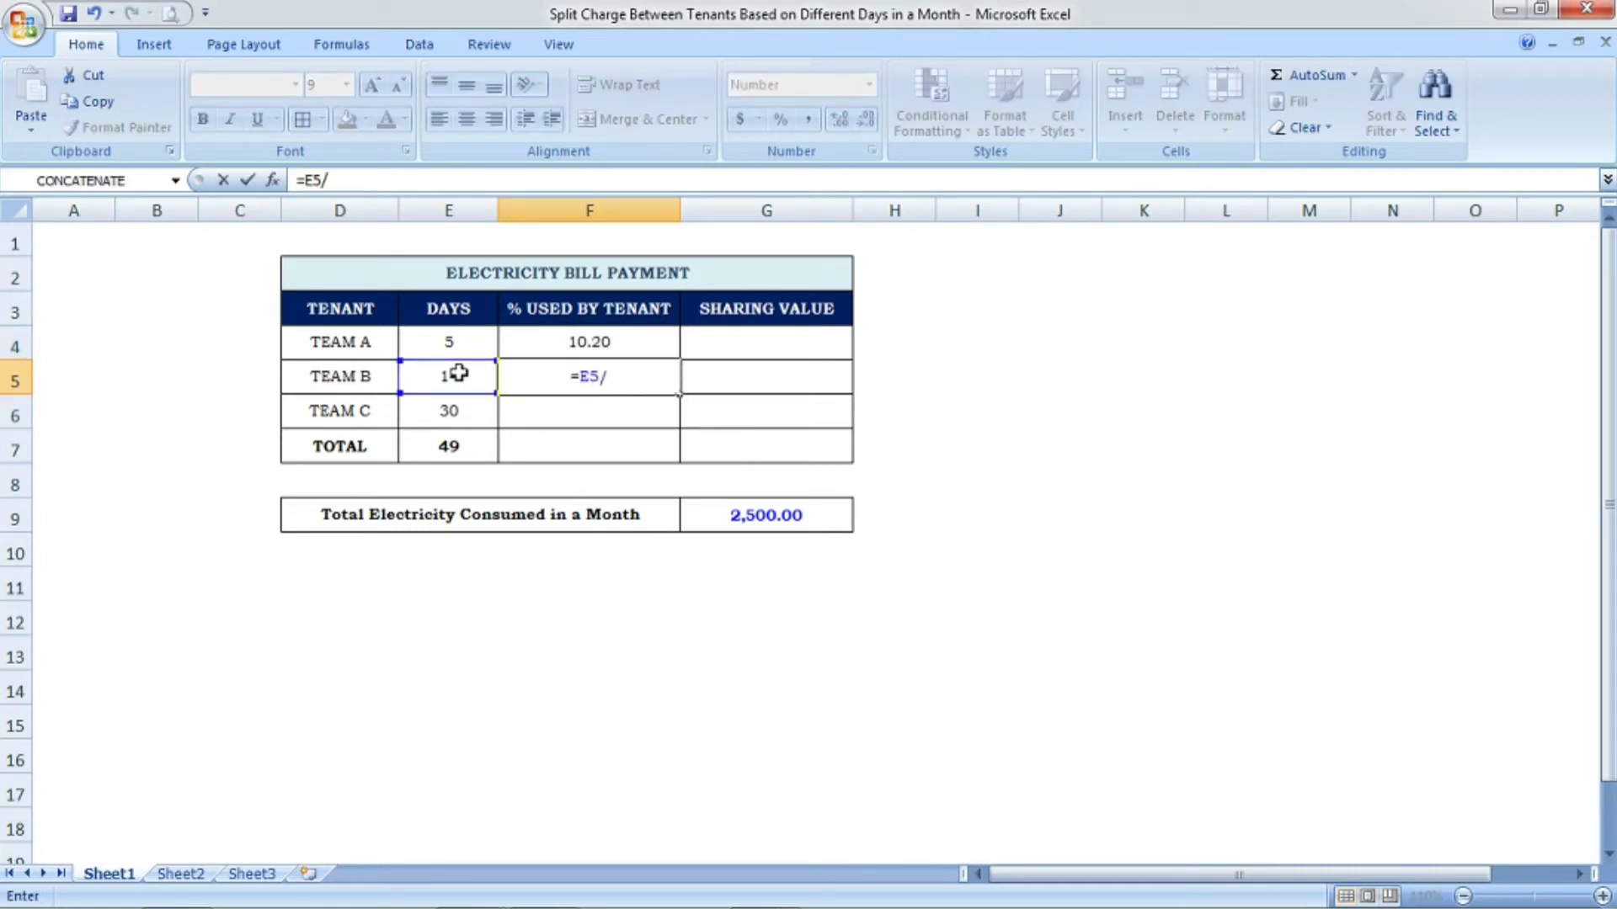
left_click(473, 443)
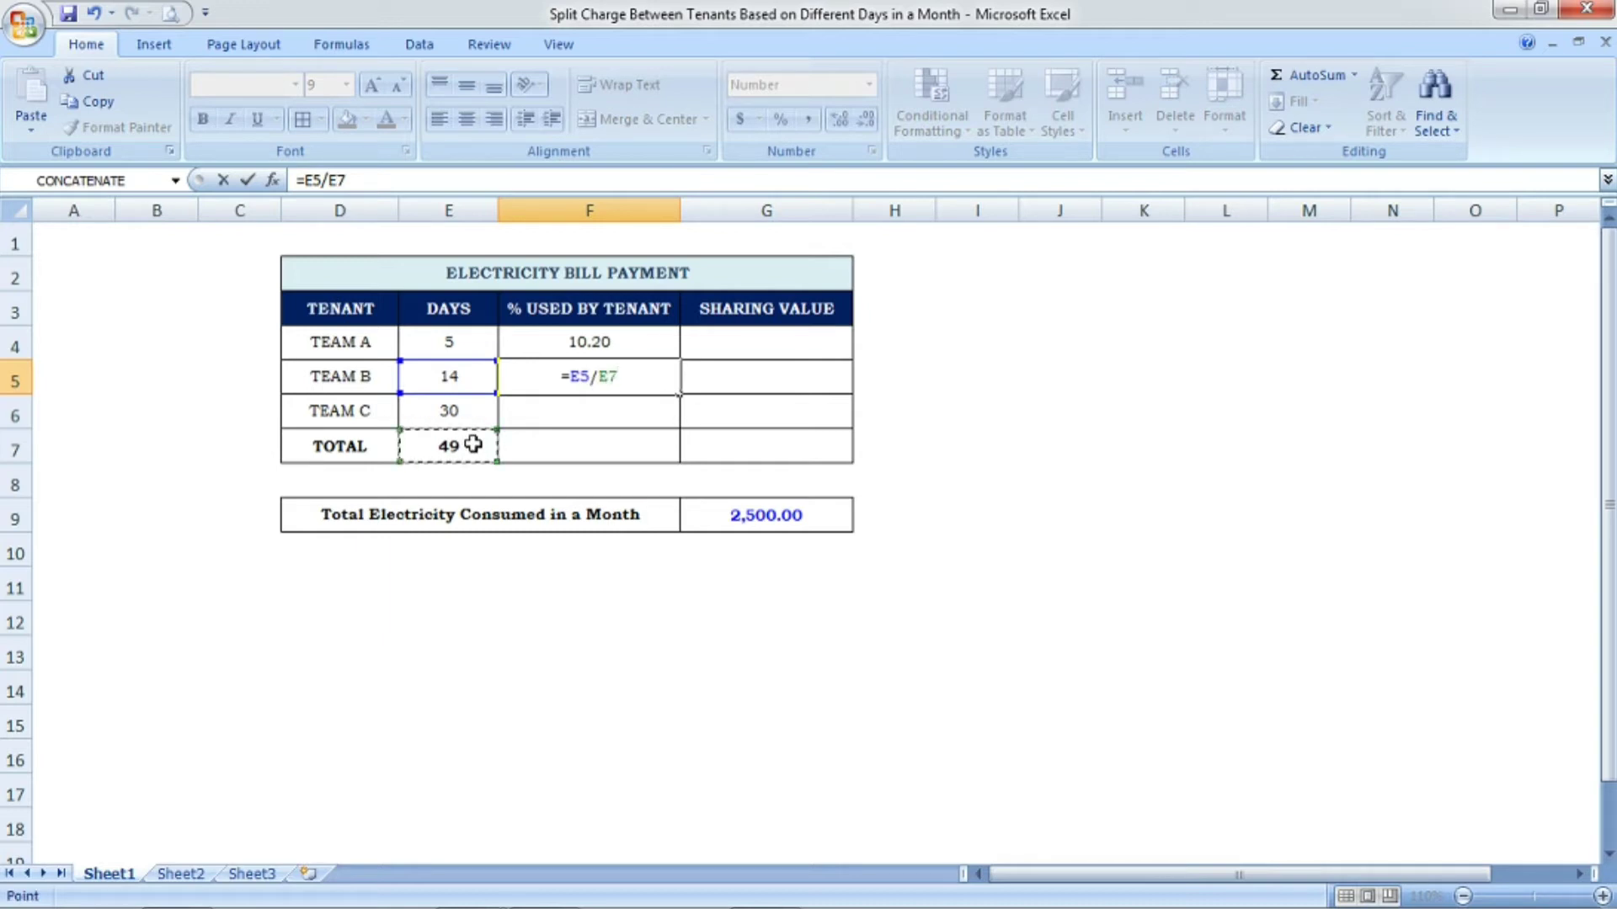
type("*100")
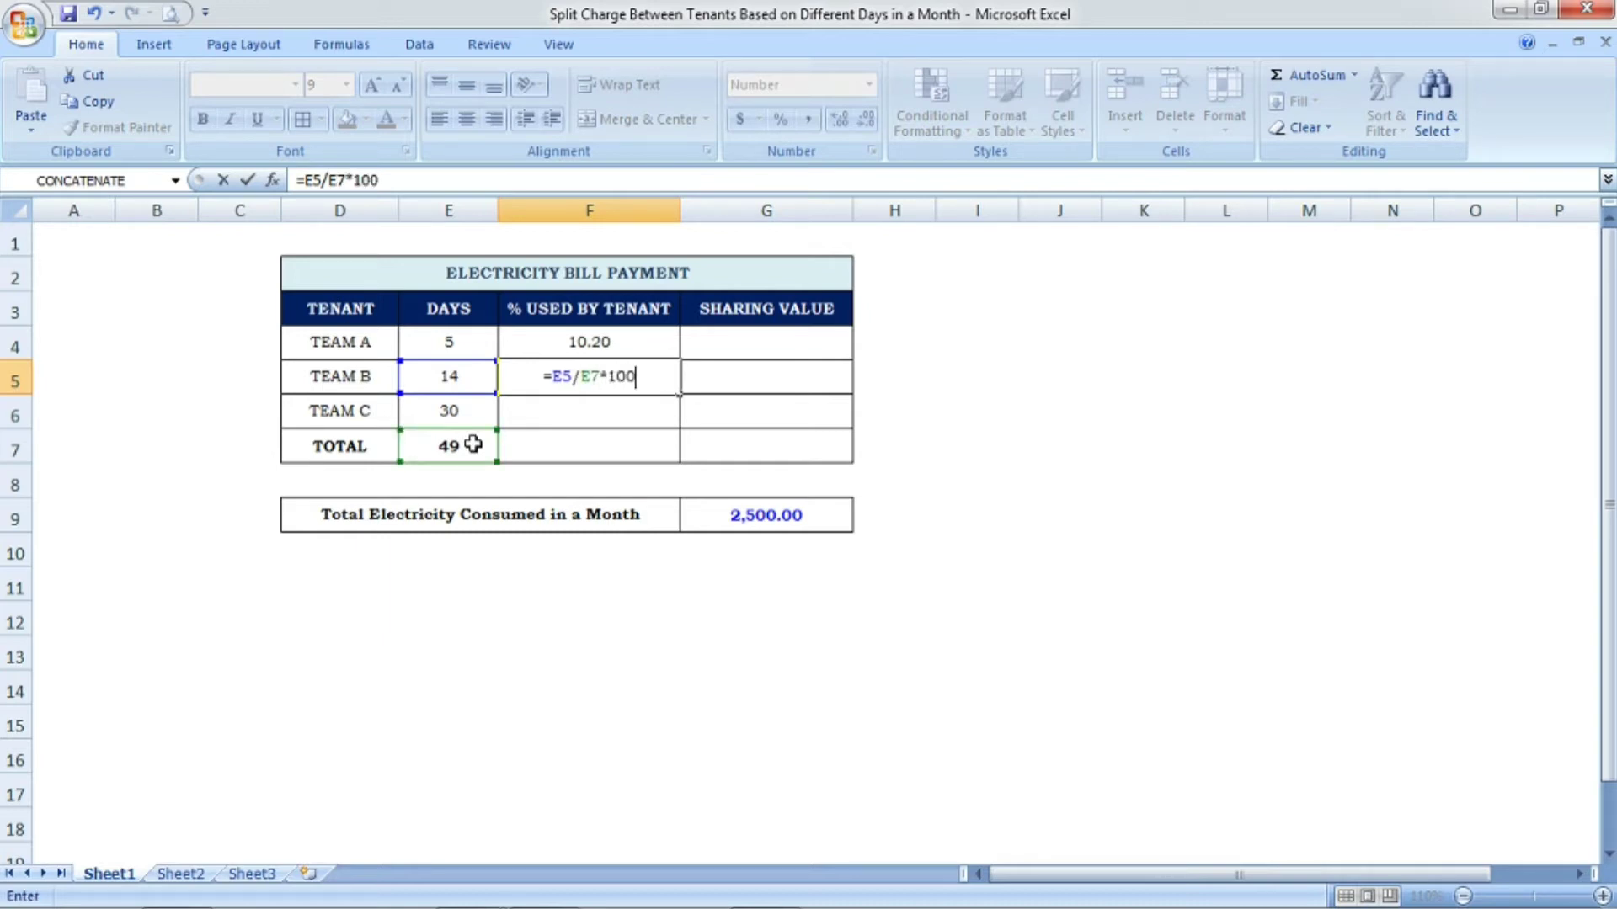
key("Return")
left_click(589, 376)
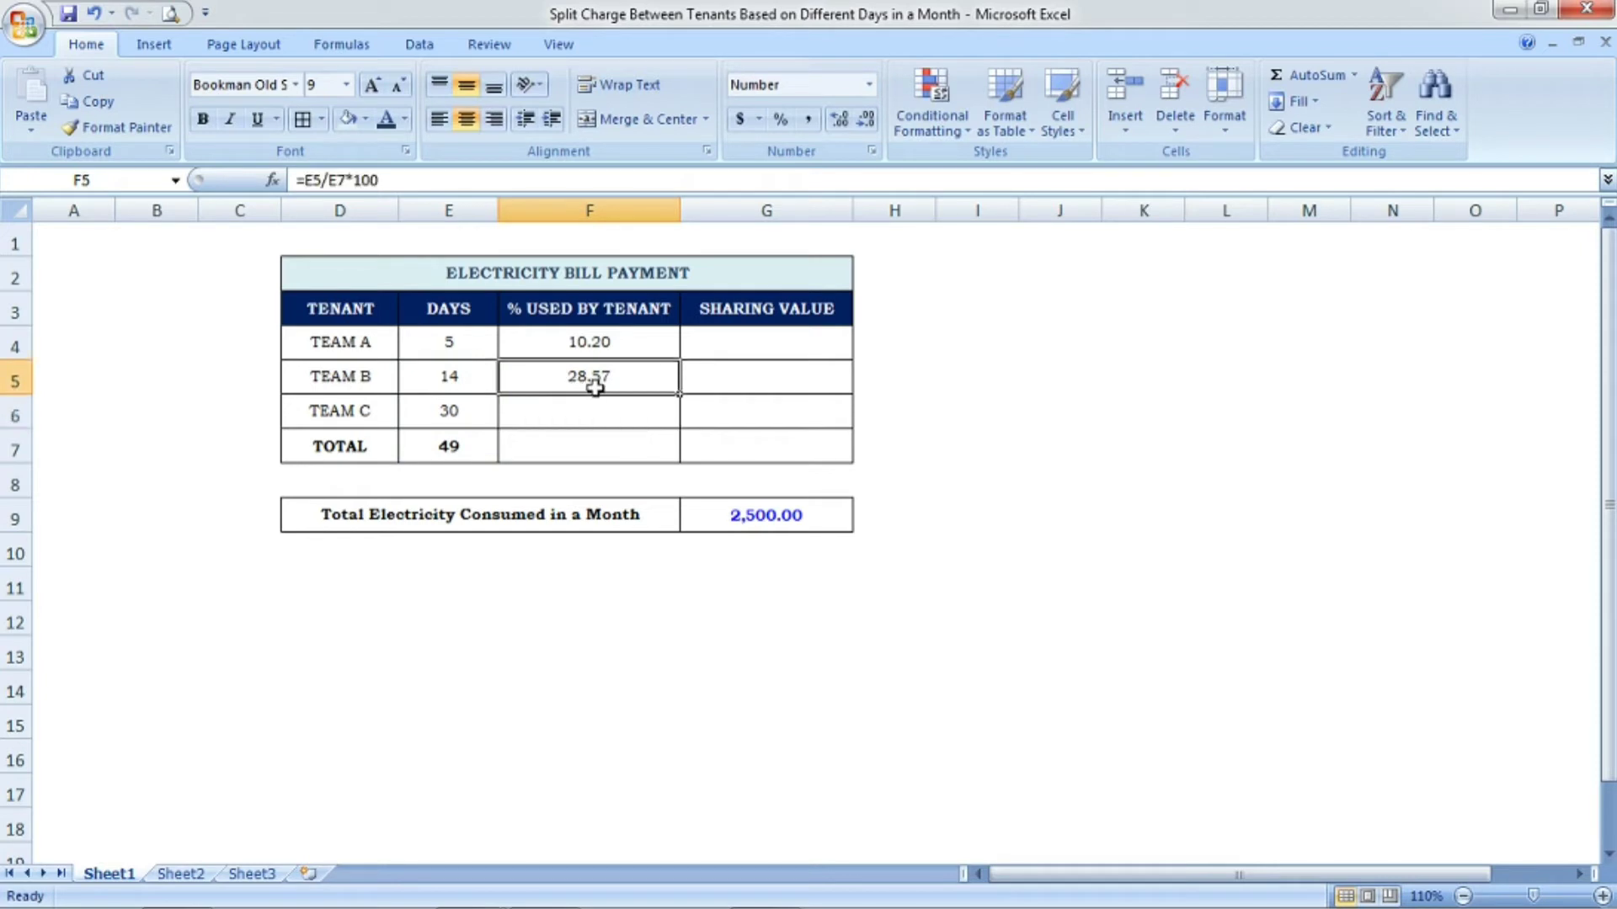
left_click(448, 383)
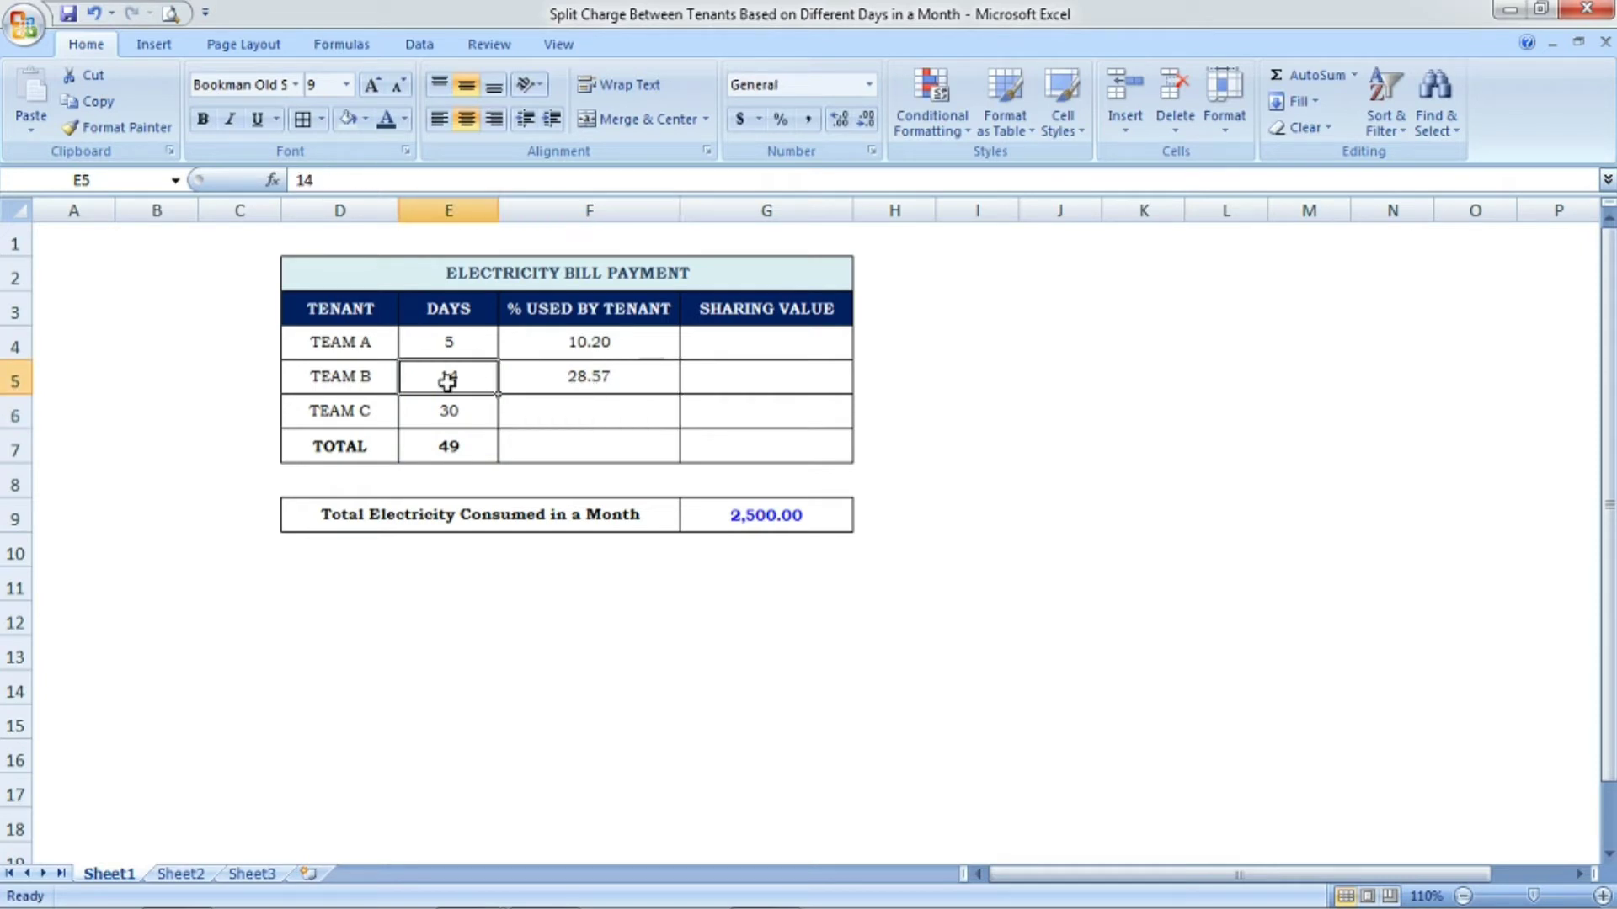
left_click(589, 381)
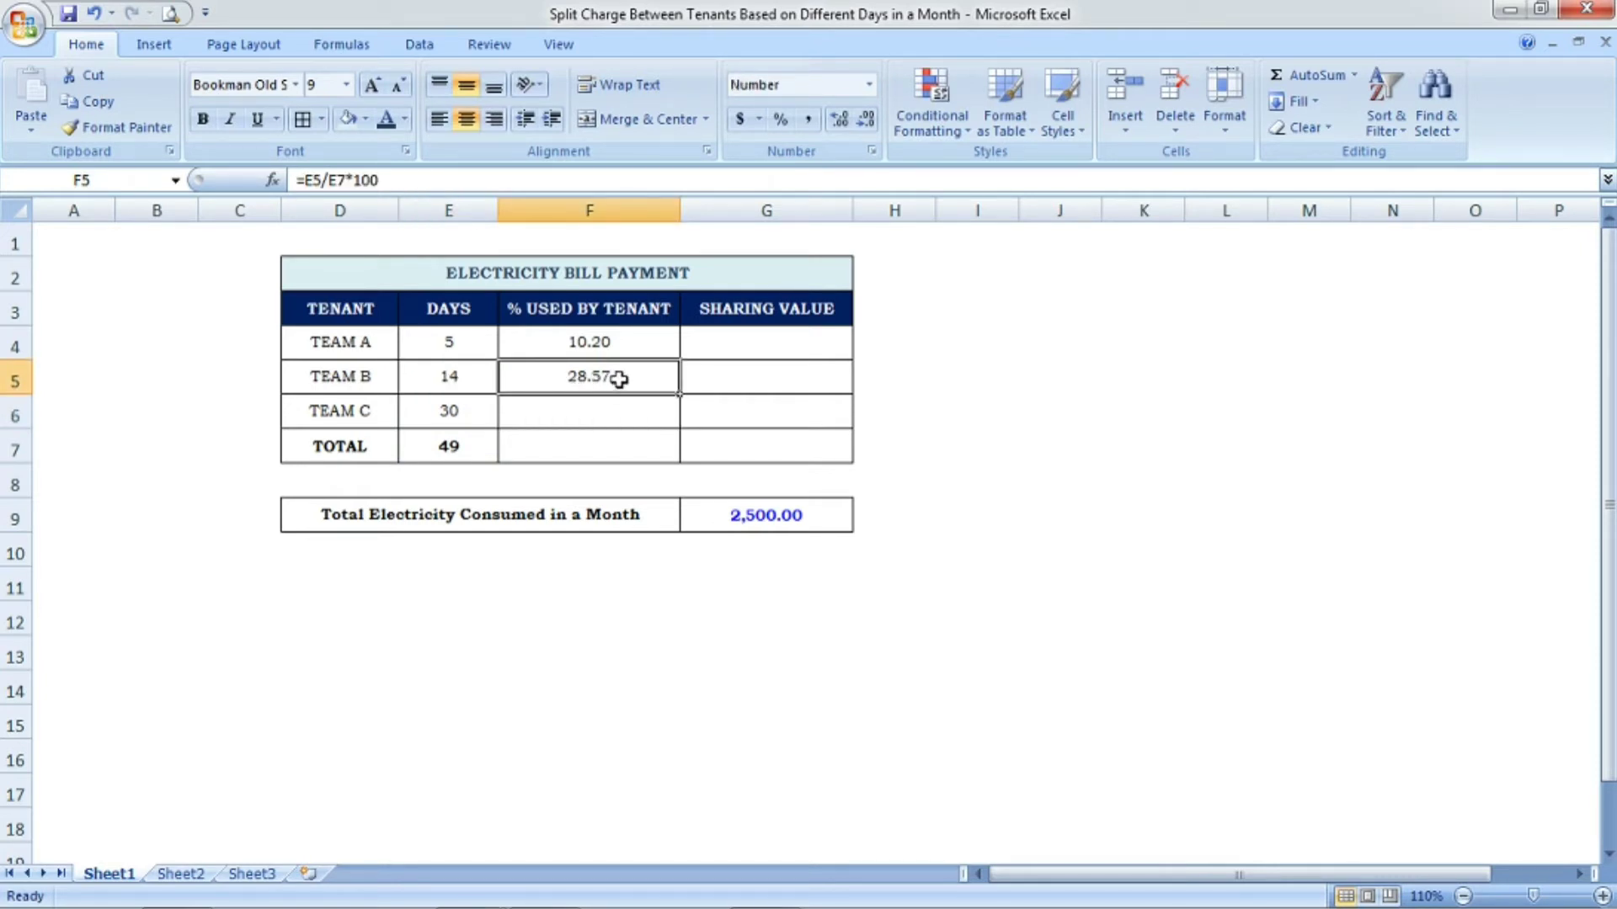
Enter =E6/E7*100 in F6 so TEAM C's usage shows 61.22
left_click(604, 412)
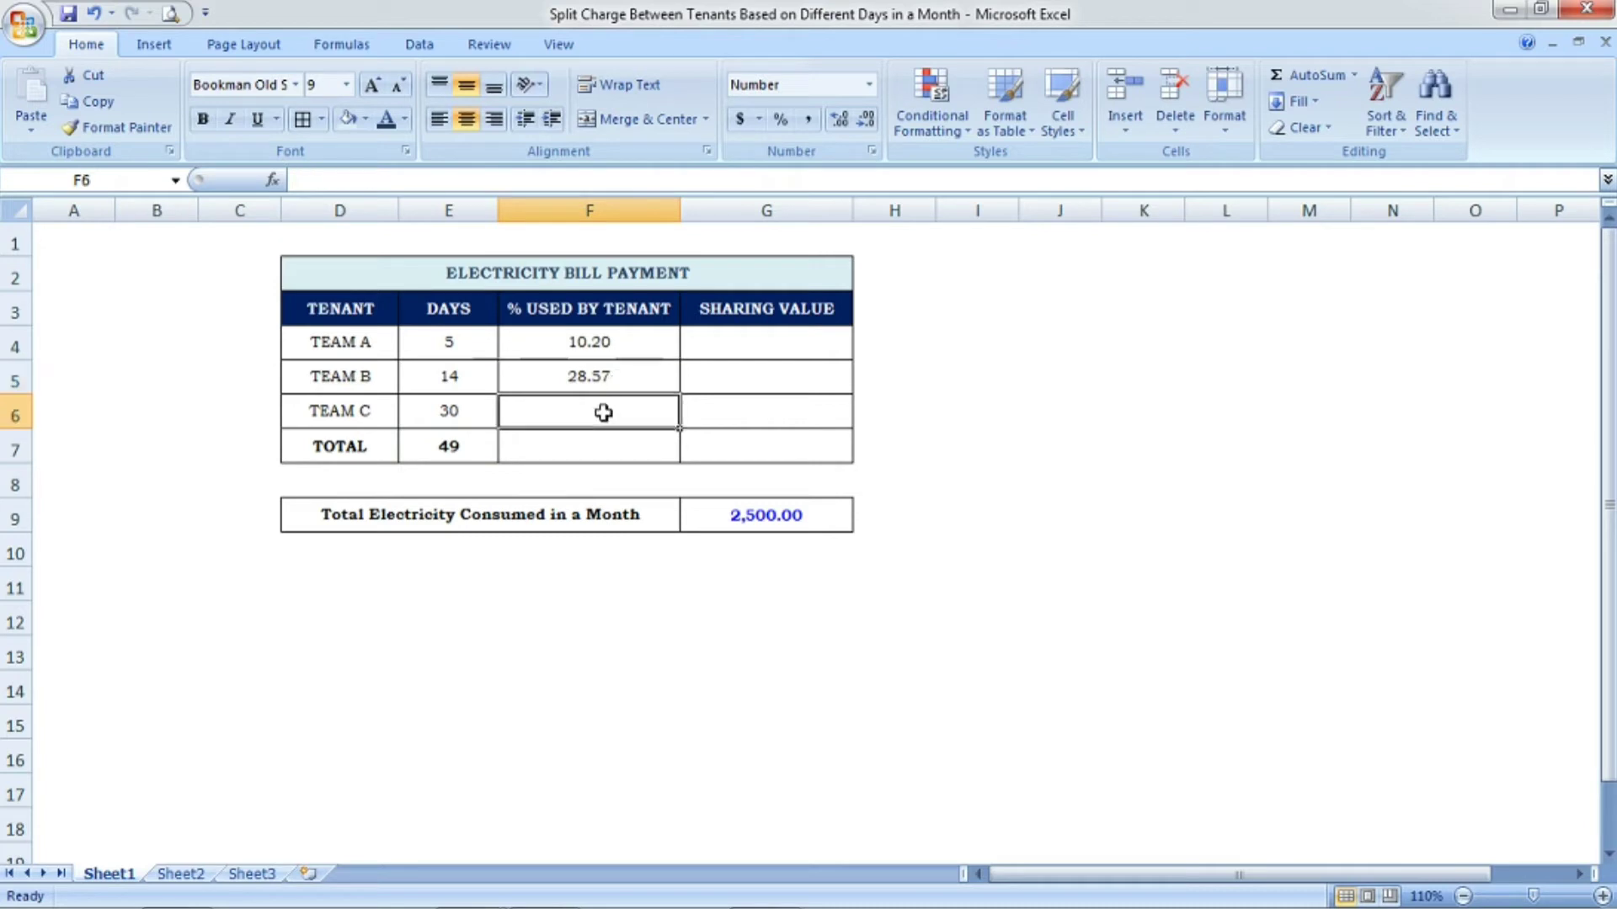
type("=")
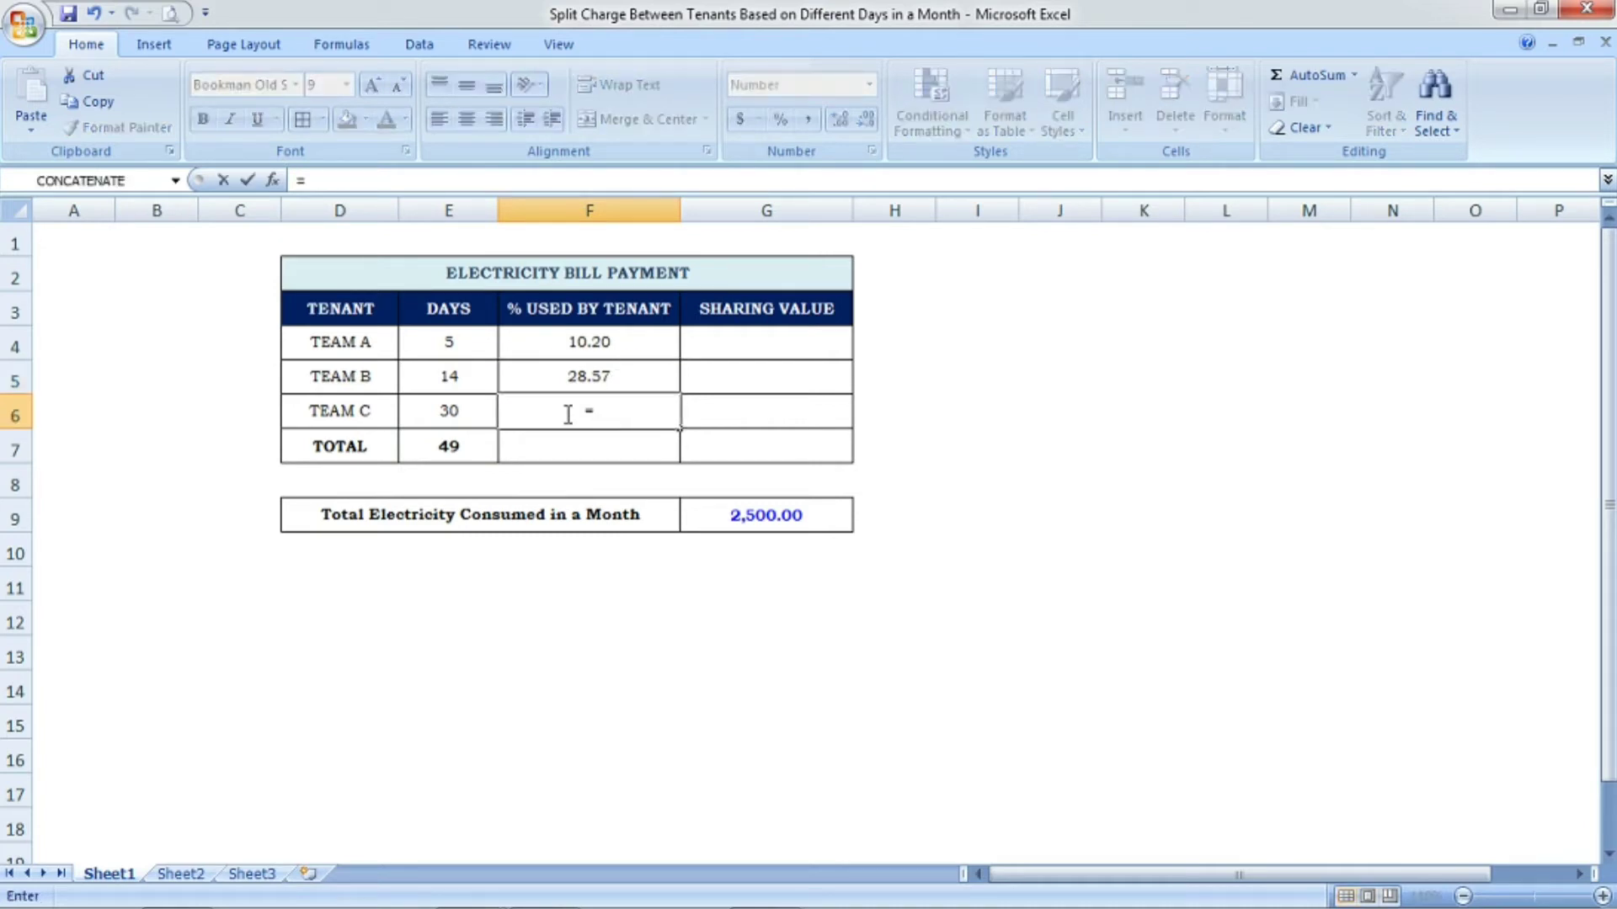
left_click(470, 408)
type("/")
left_click(455, 449)
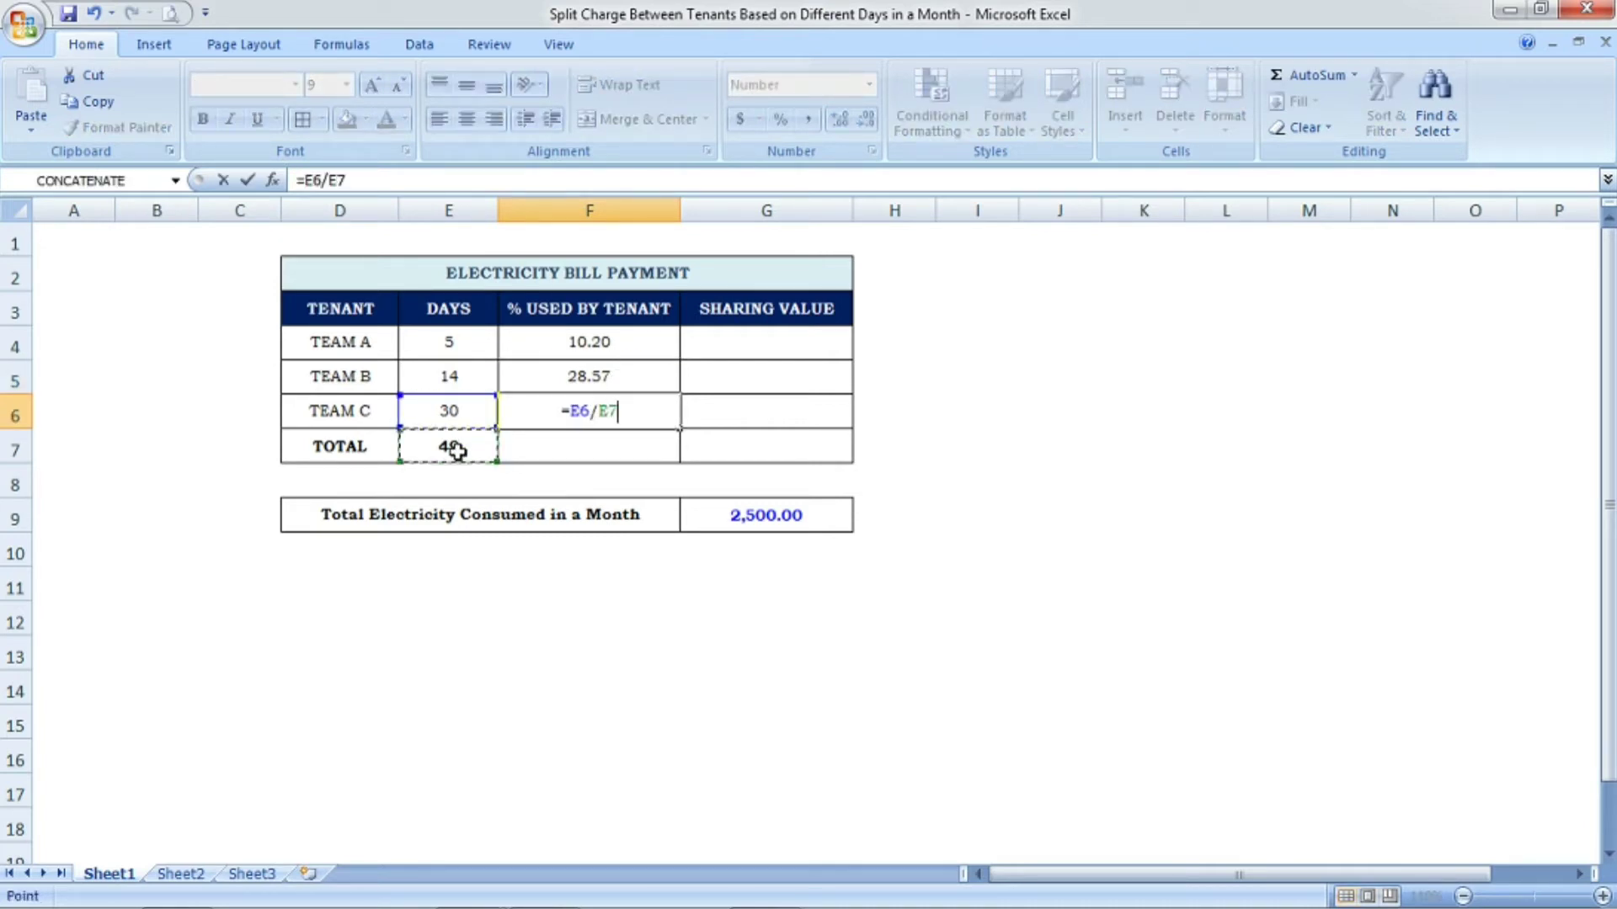
type("*100")
key("Return")
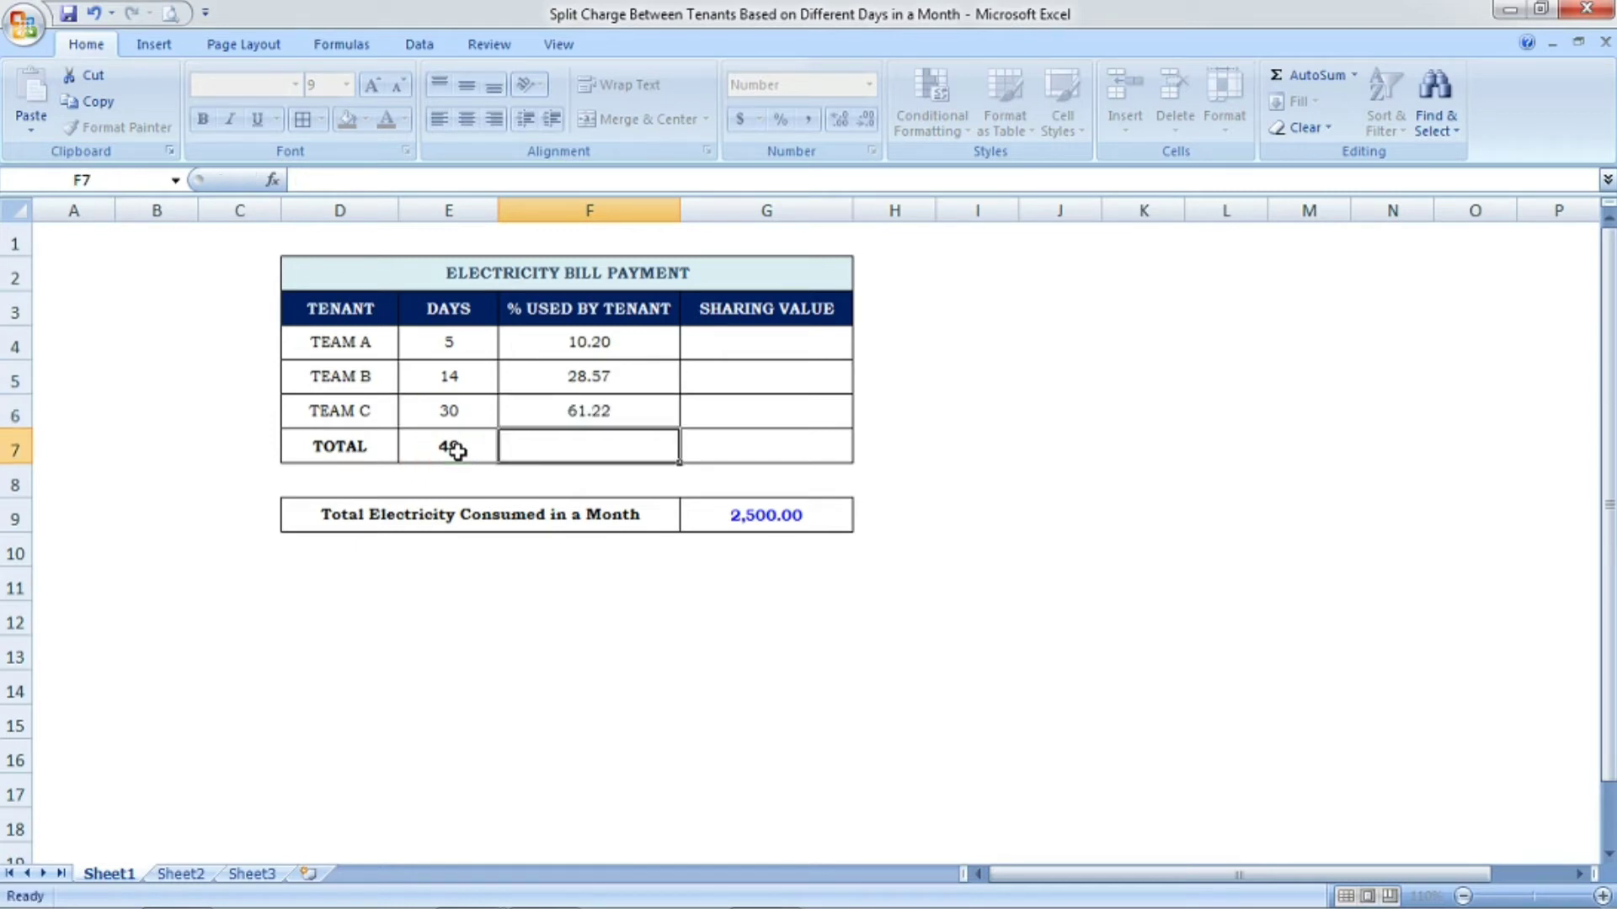
left_click(630, 414)
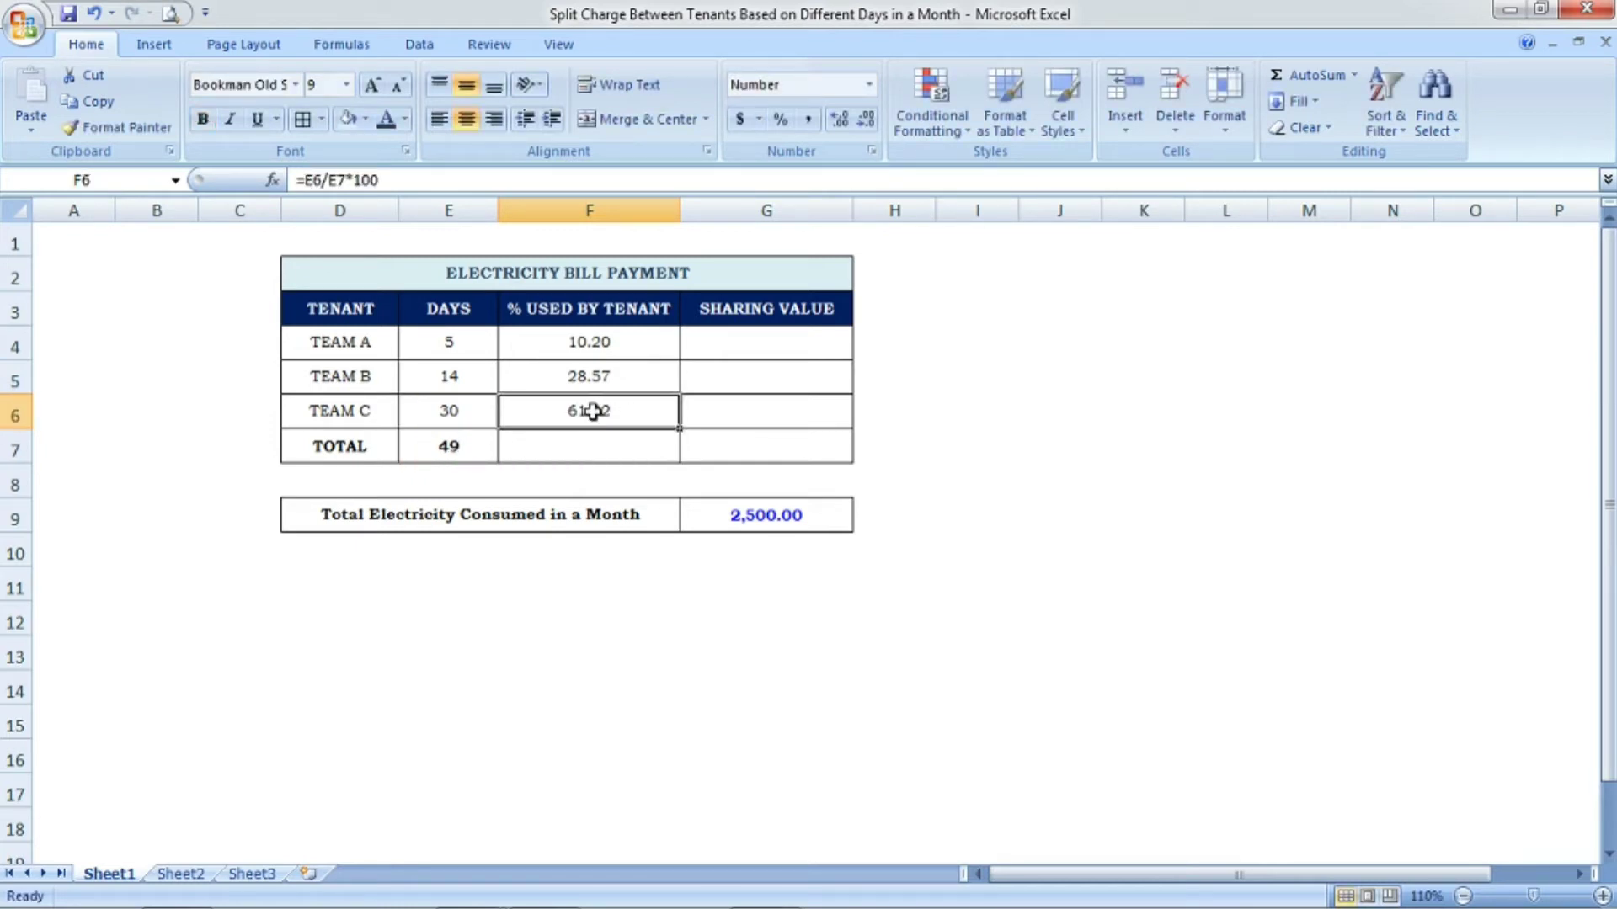
left_click(487, 410)
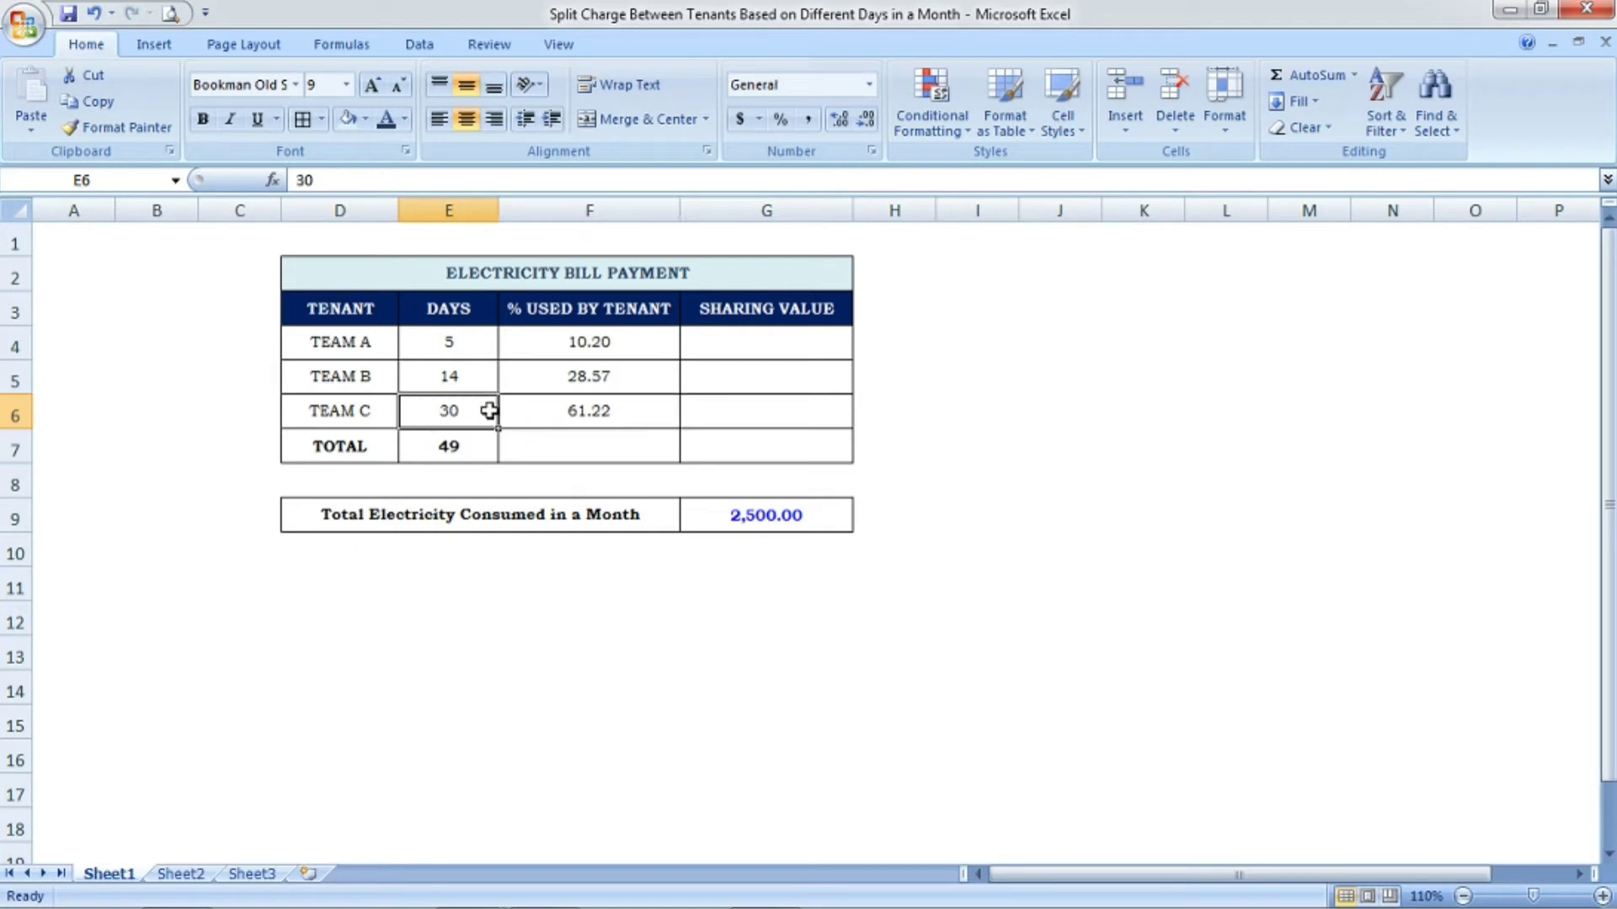
left_click(651, 409)
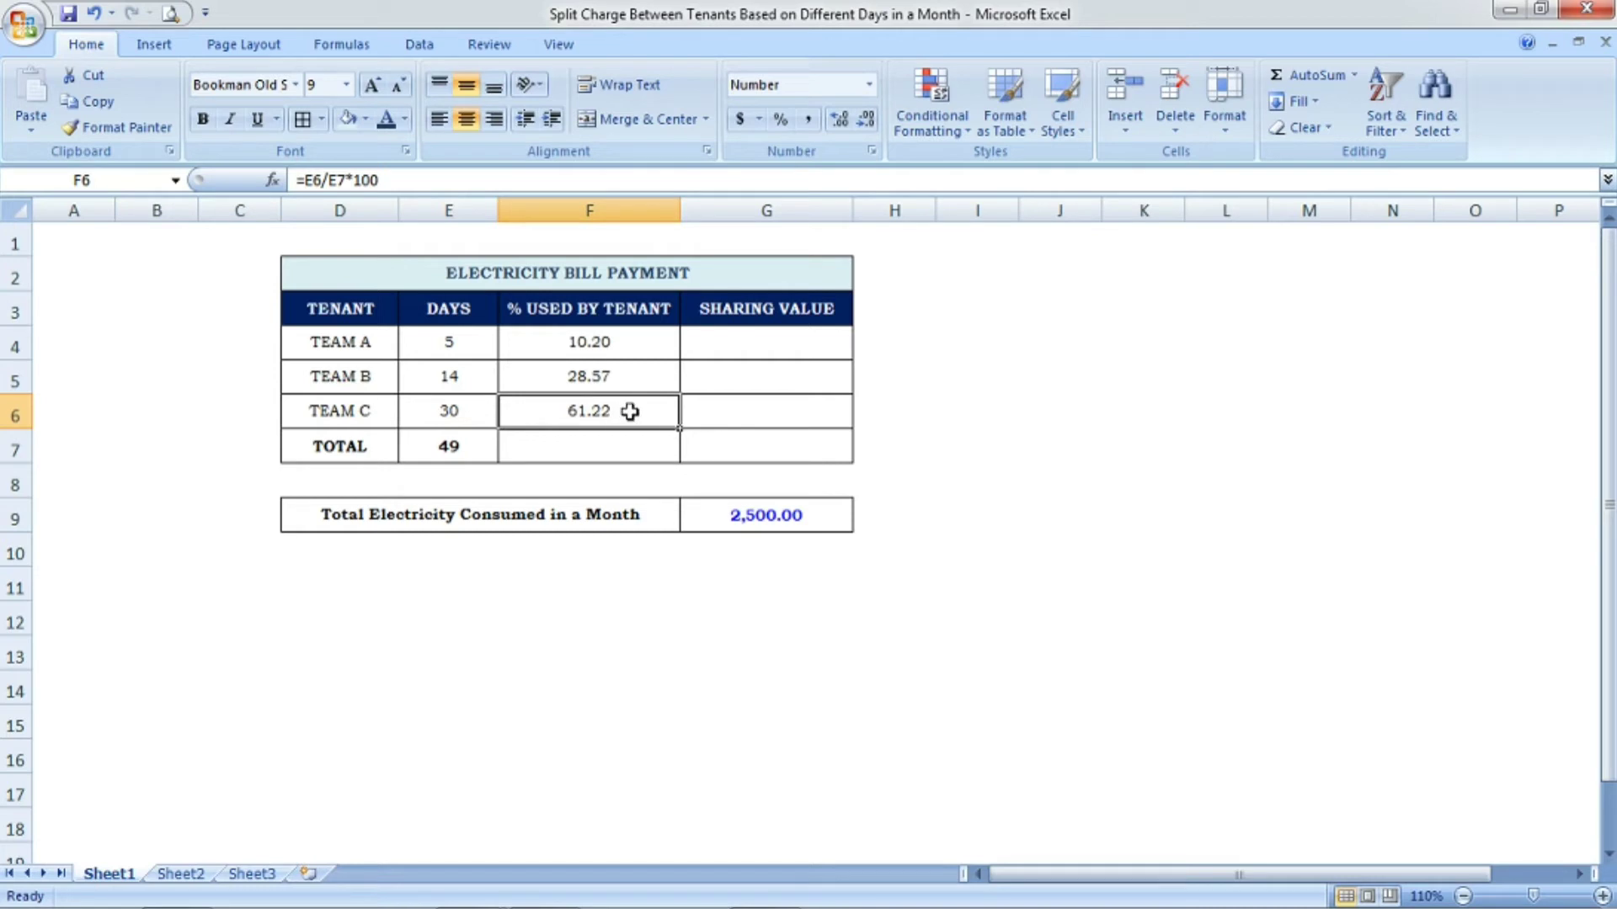
left_click(618, 451)
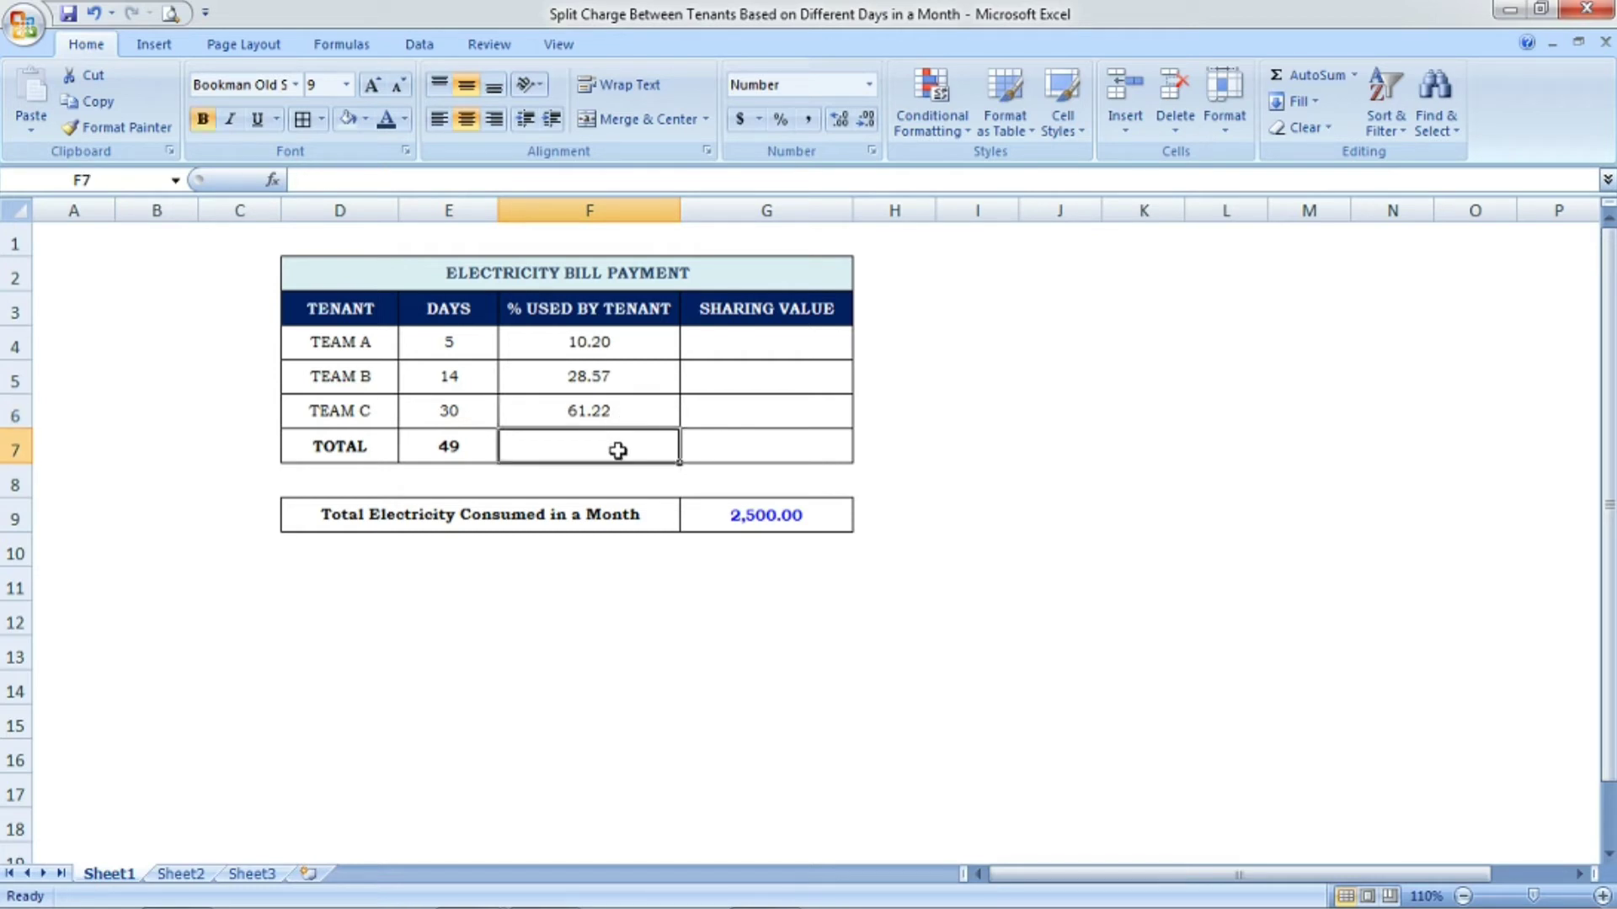
key("alt+equal")
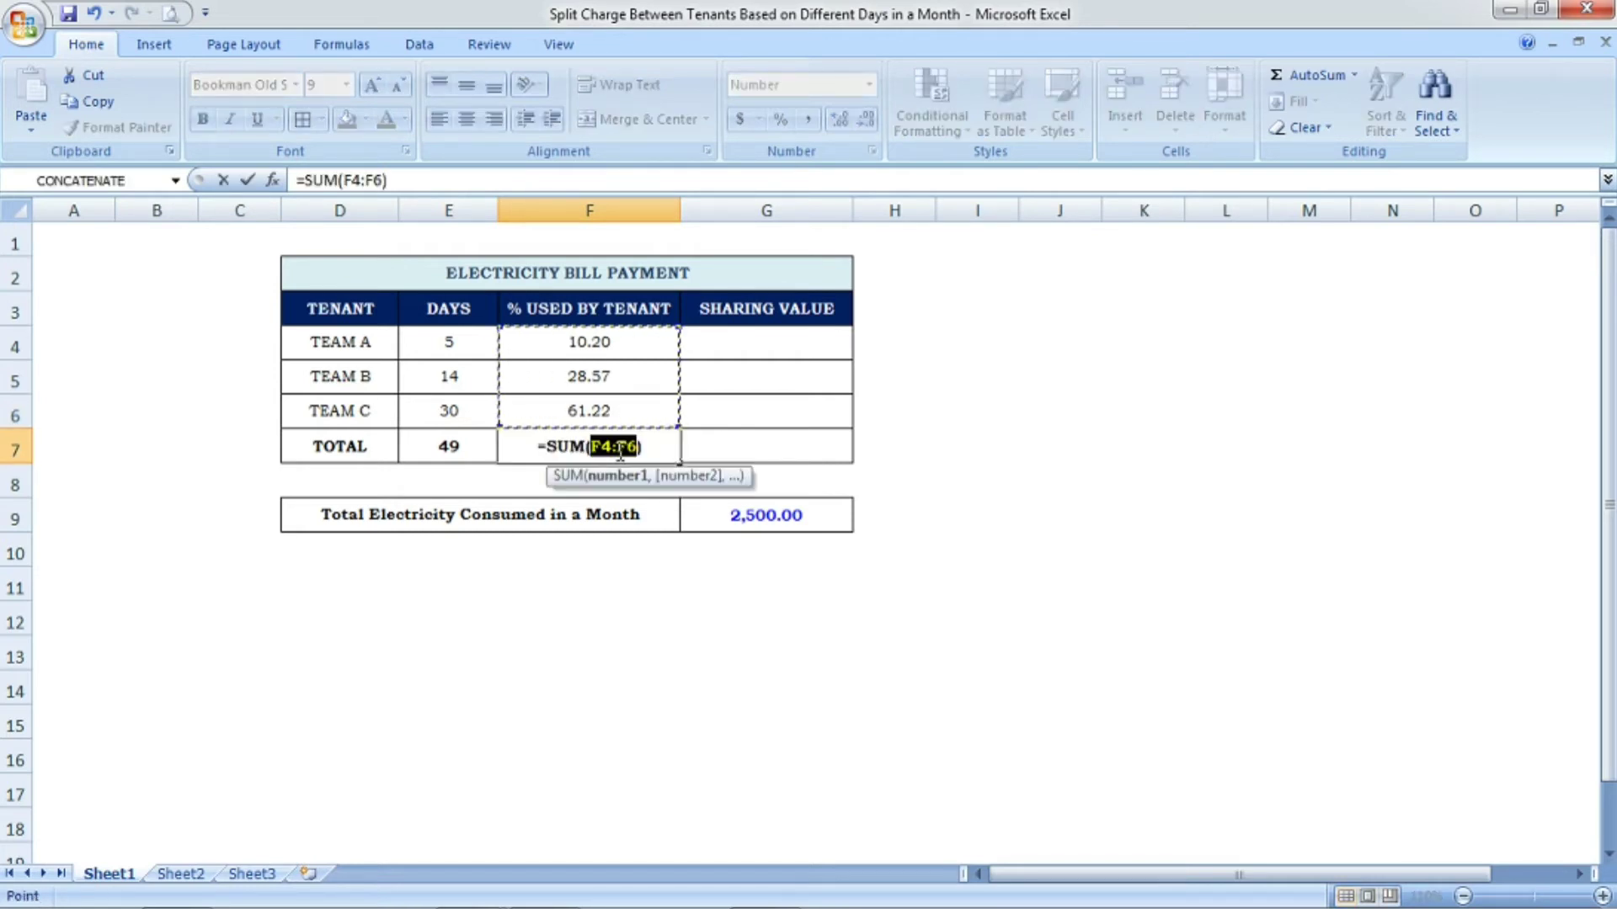
key("Return")
left_click(618, 451)
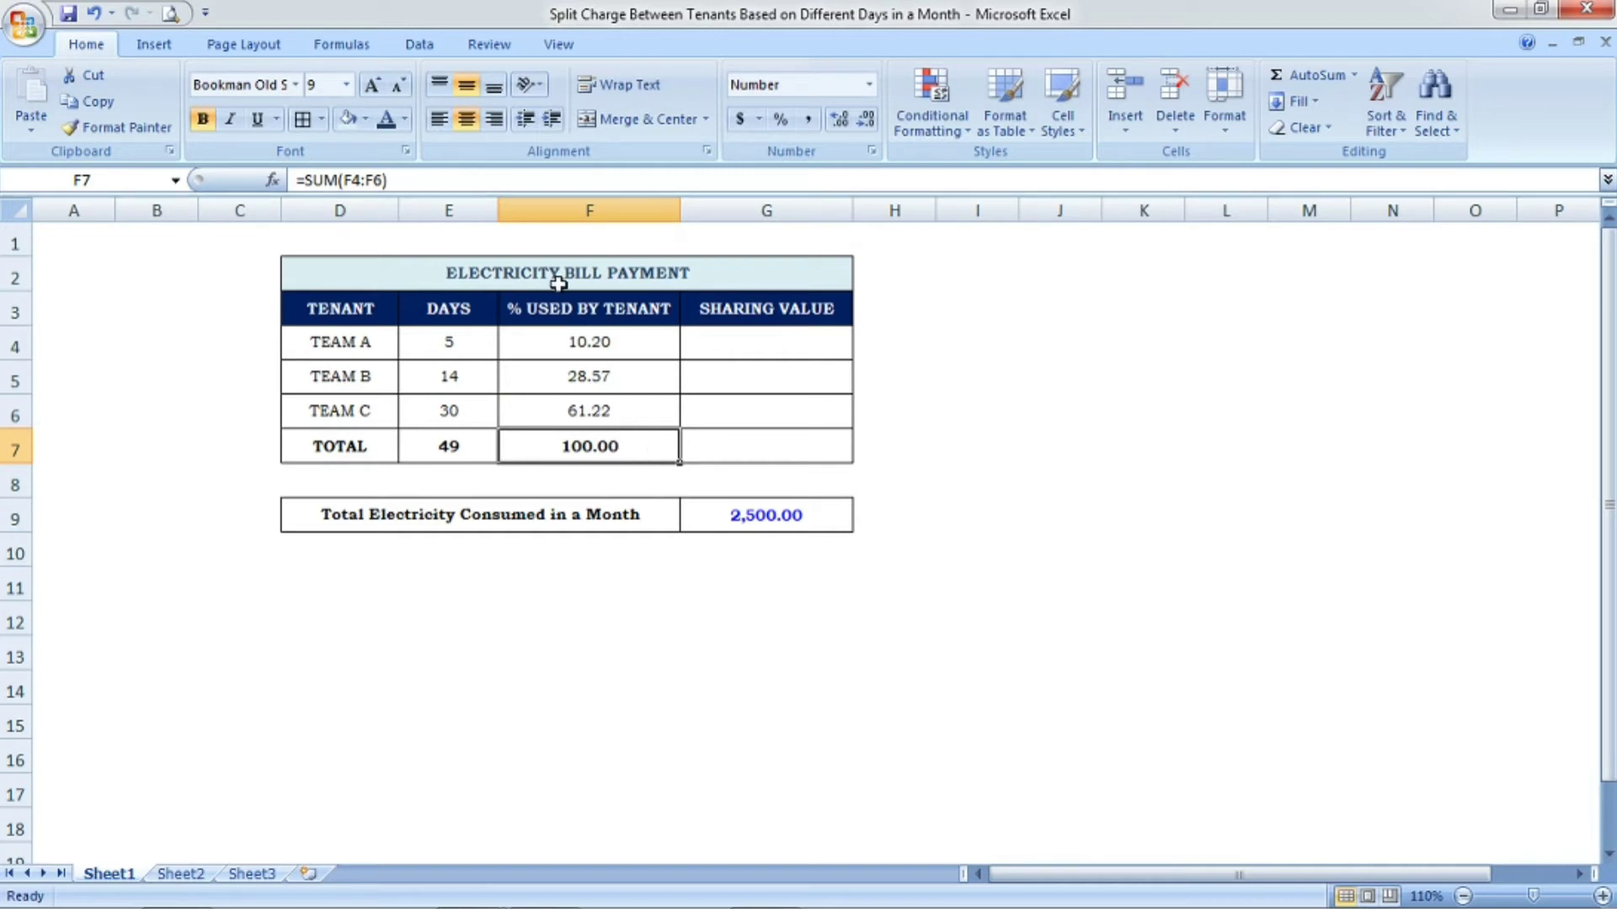
left_click(622, 344)
left_click(636, 370)
left_click(642, 414)
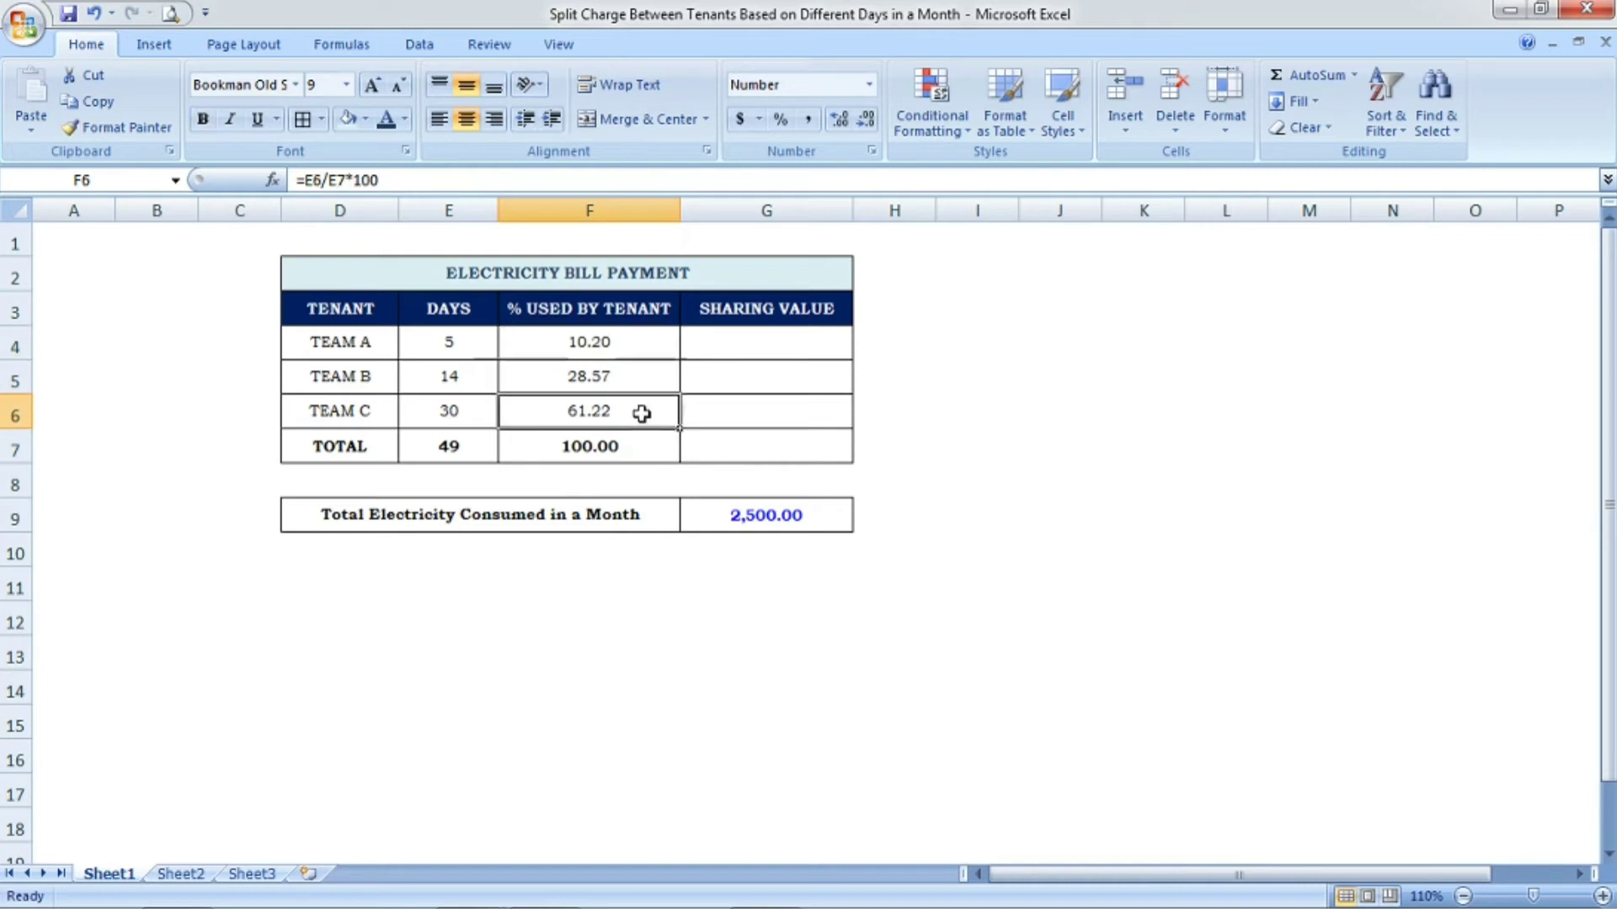
left_click(637, 306)
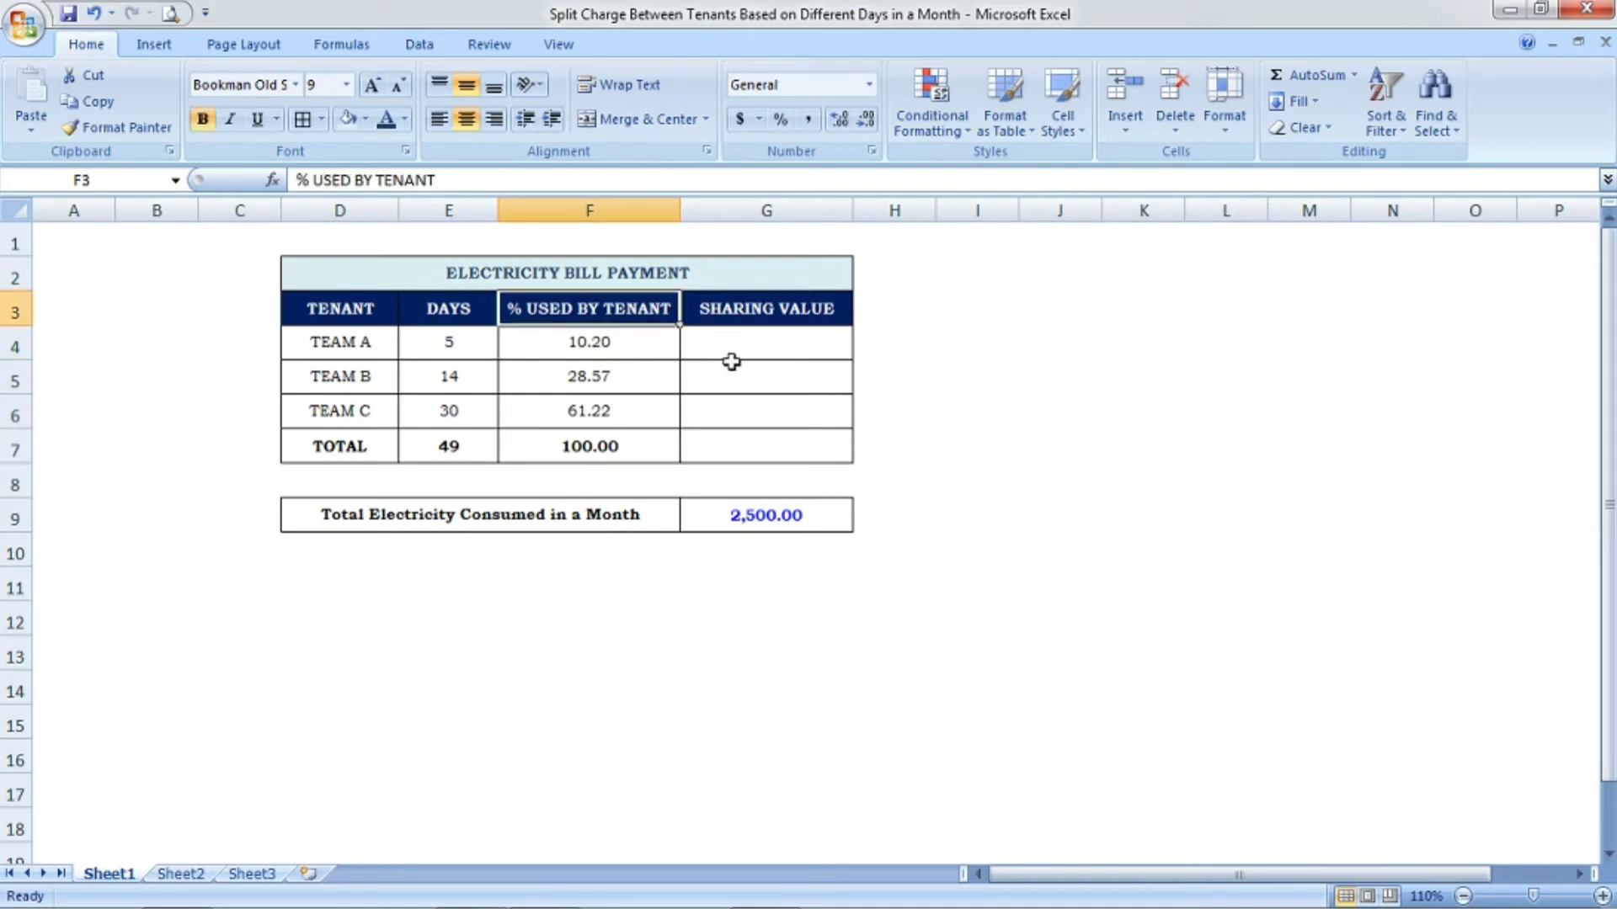
left_click(776, 355)
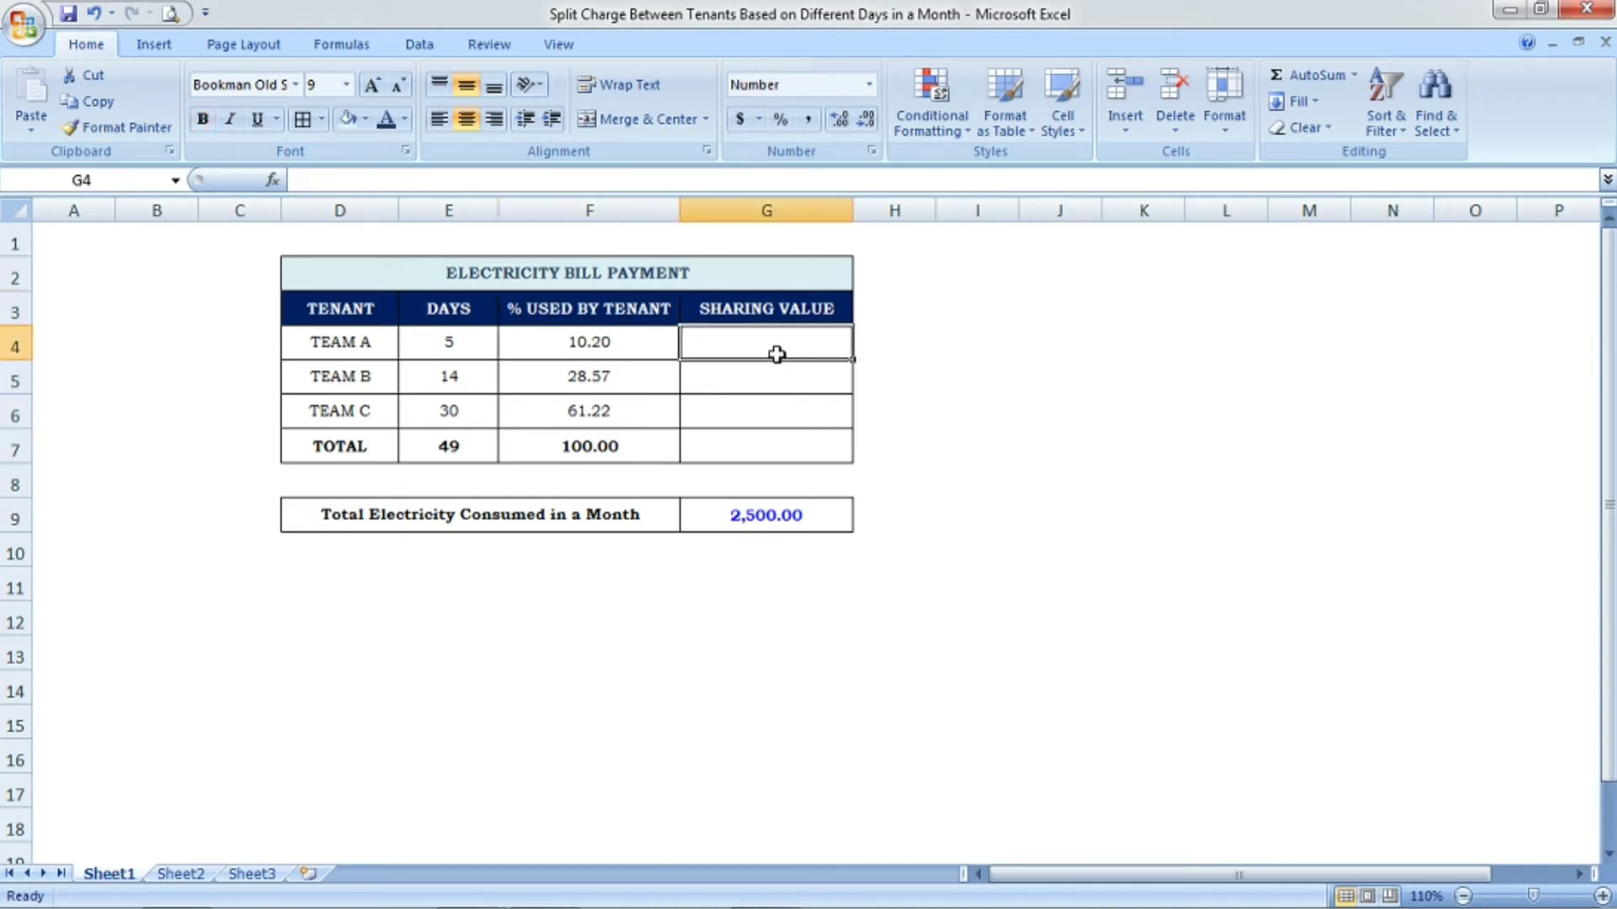
left_click(793, 520)
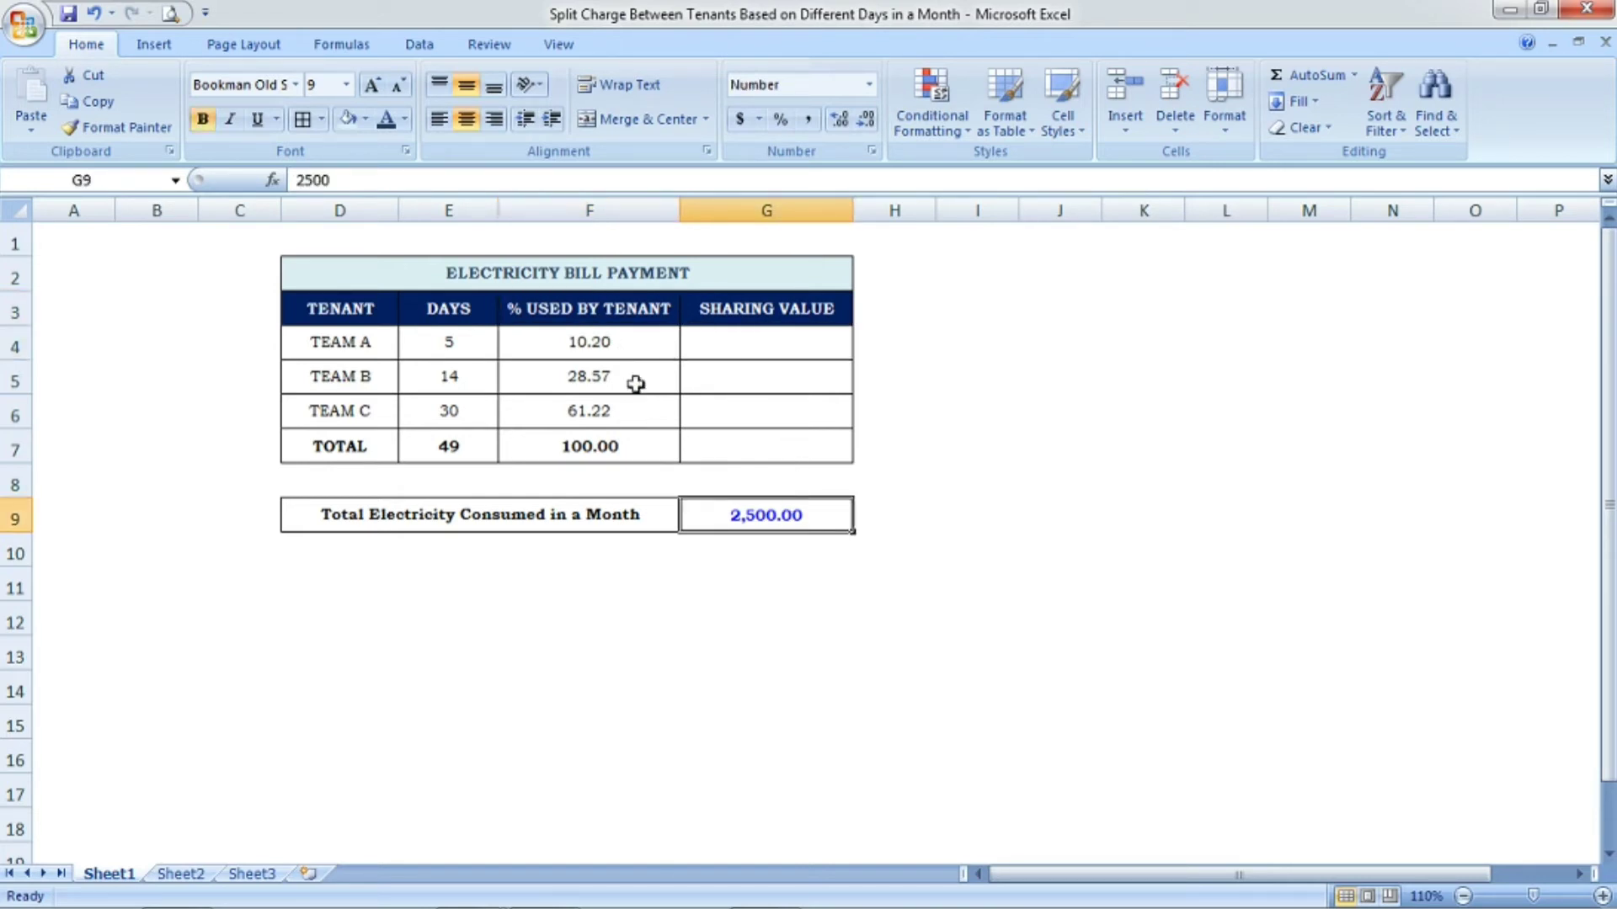
left_click(634, 342)
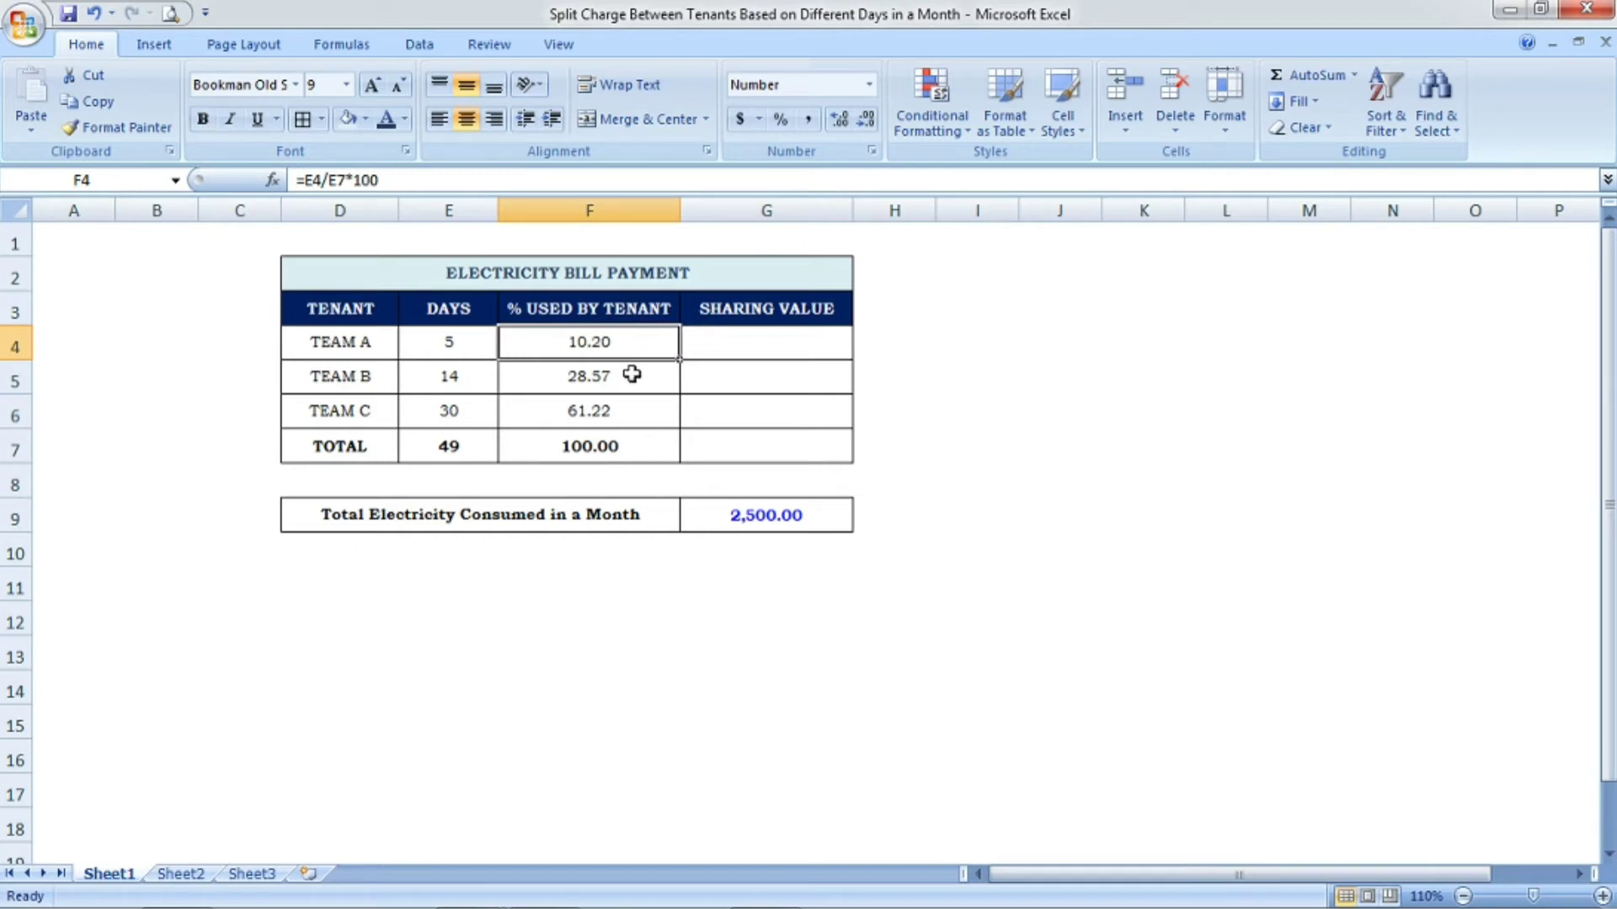
left_click(632, 374)
left_click(638, 407)
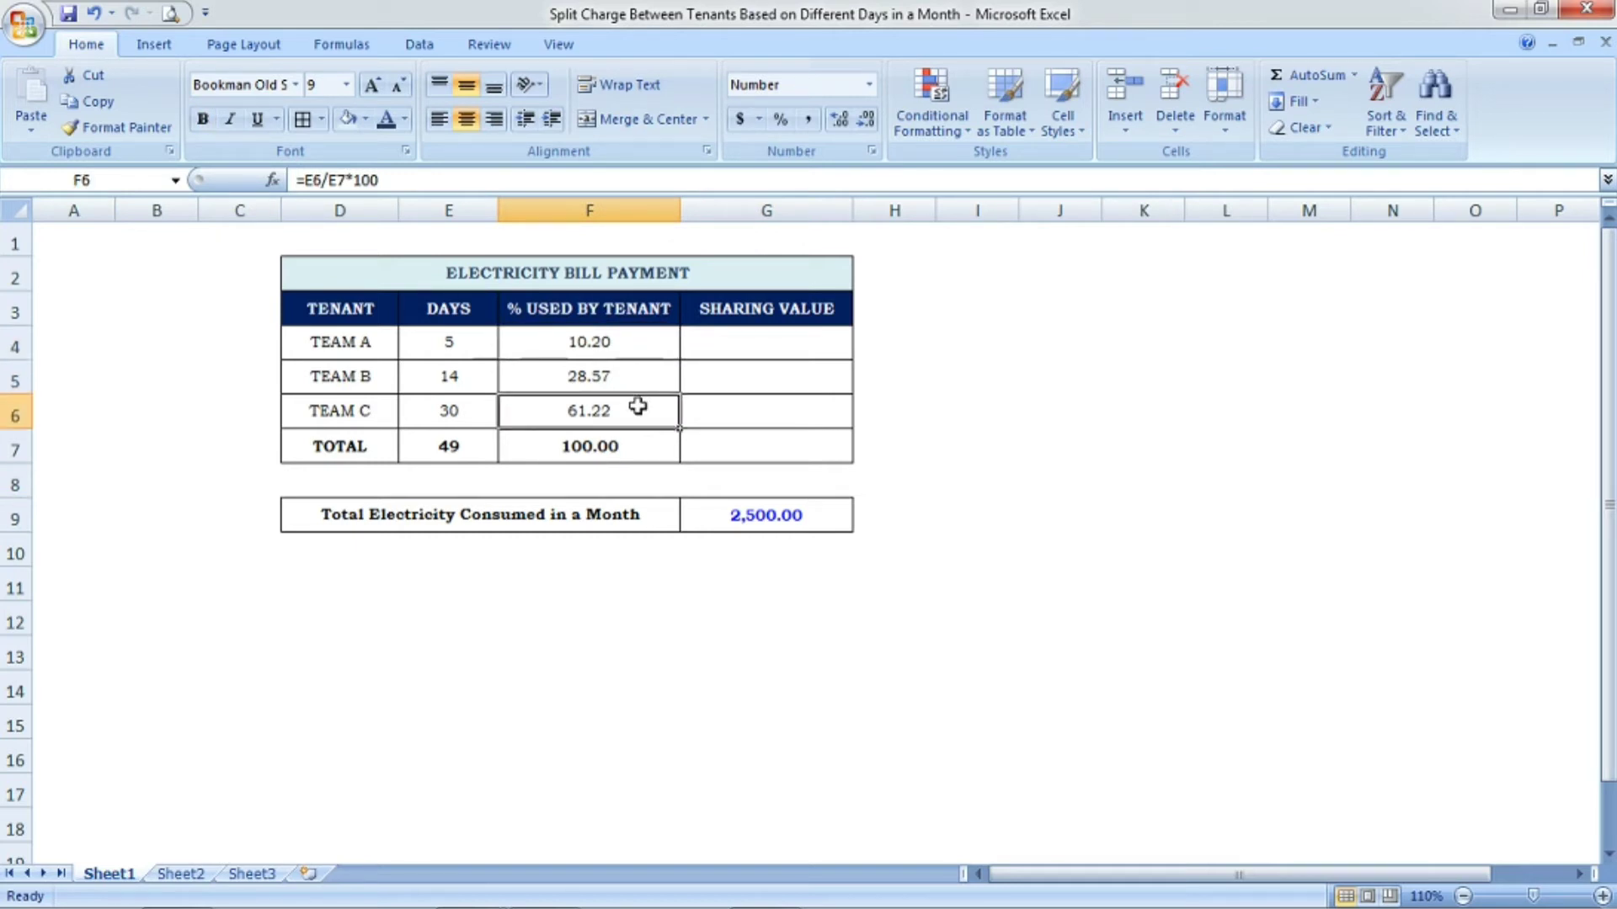
left_click(798, 347)
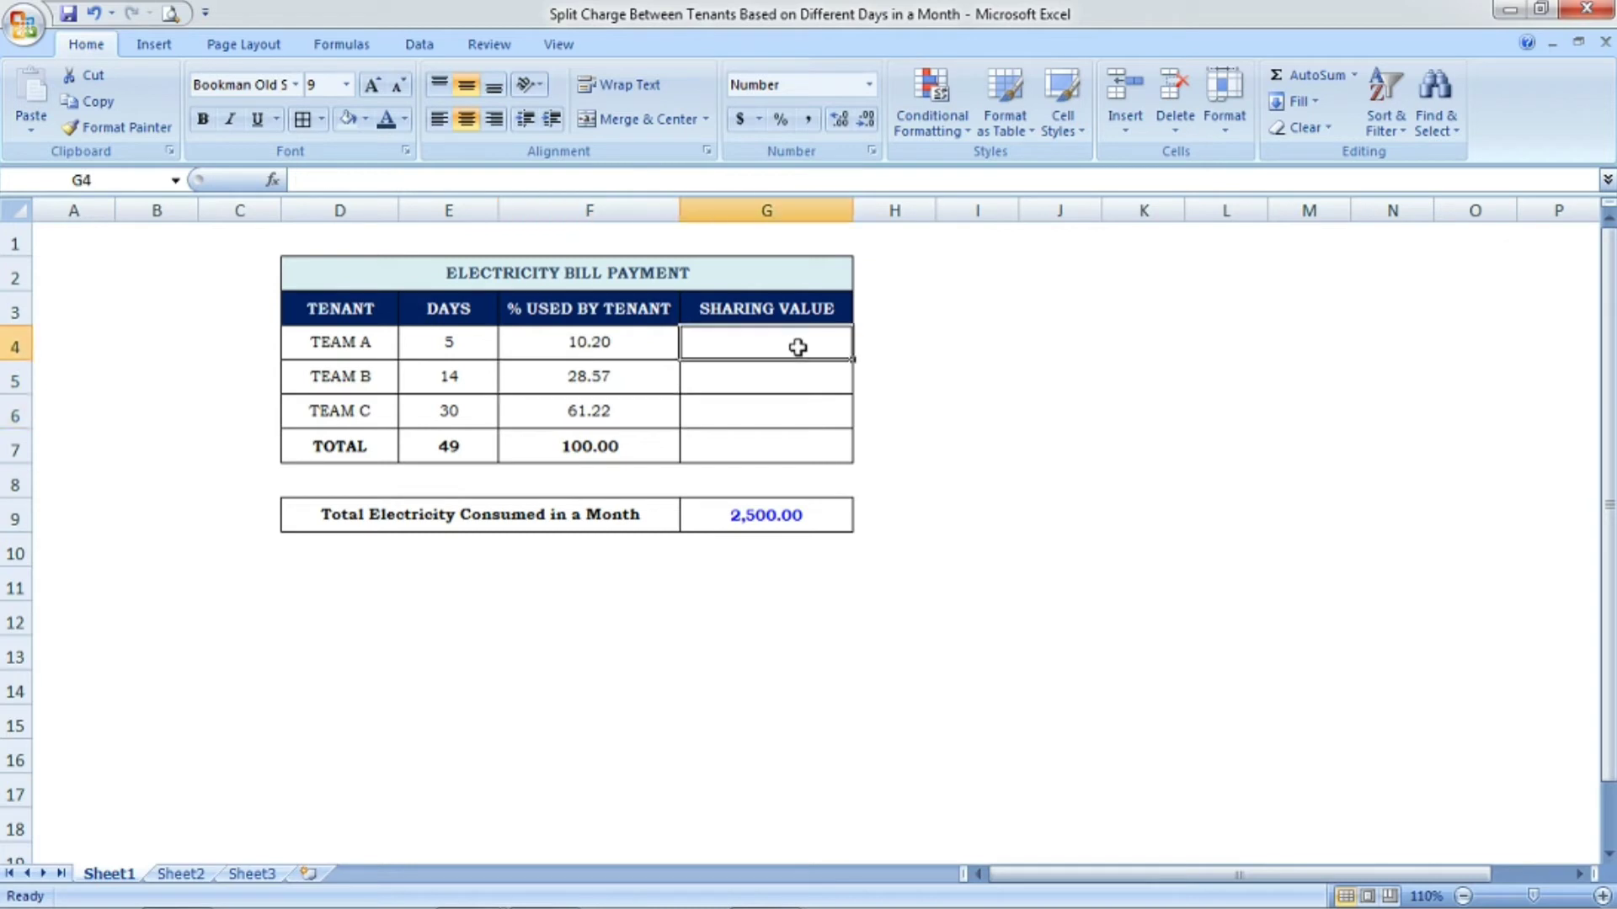
Enter =G9*F4% in G4 so TEAM A's share shows 255.10 of 2,500.00
left_click(647, 436)
left_click(797, 343)
type("=")
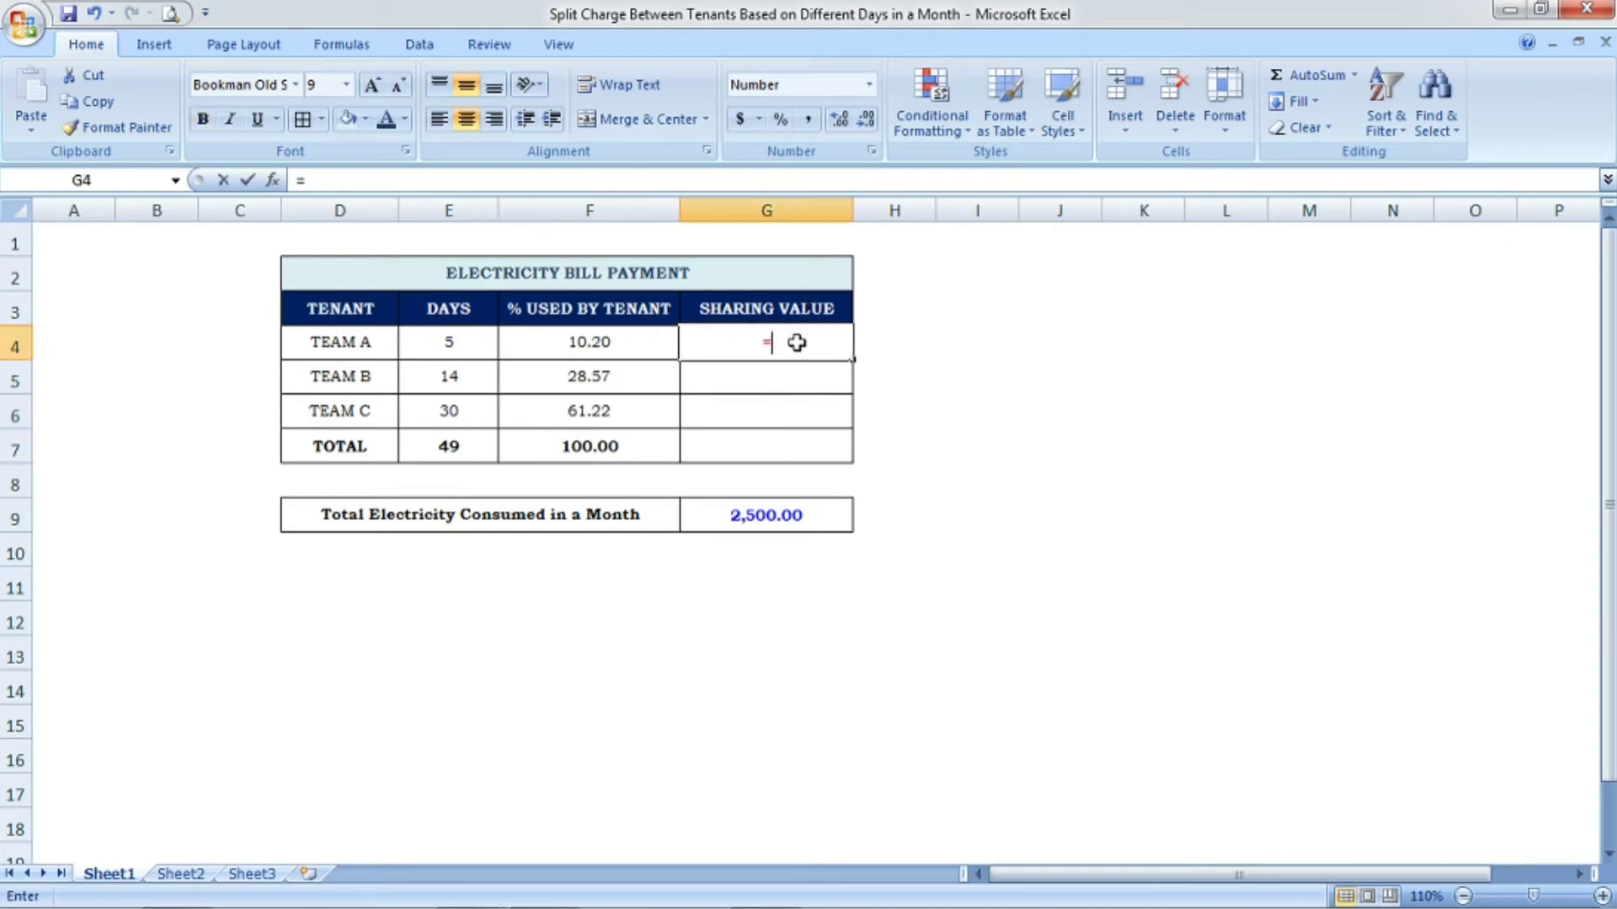
left_click(780, 522)
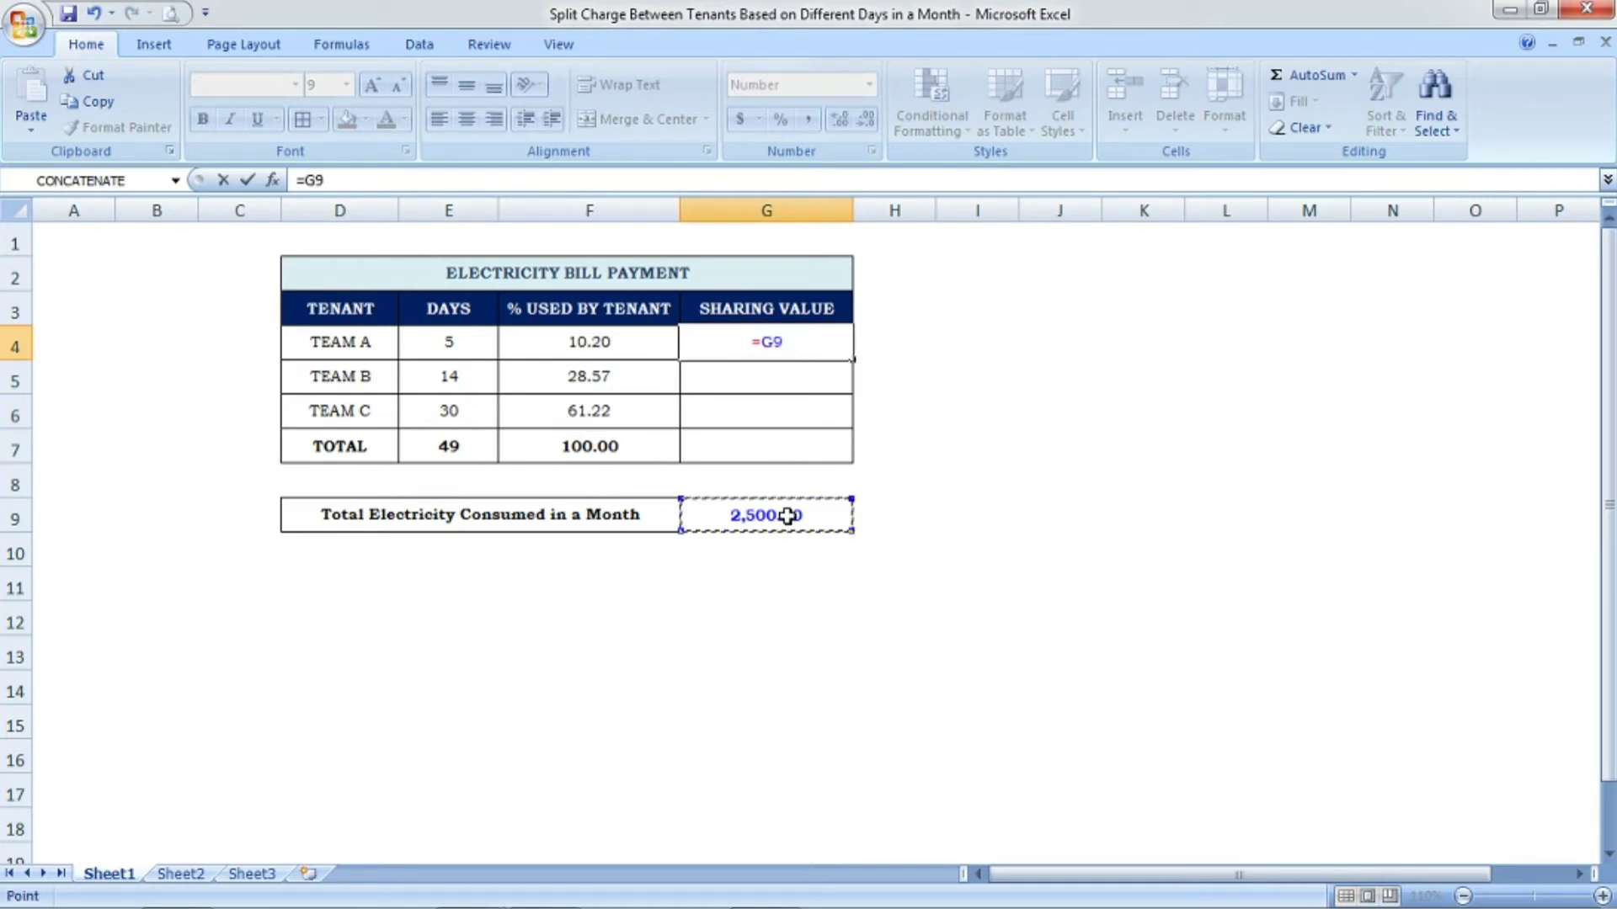
type("*")
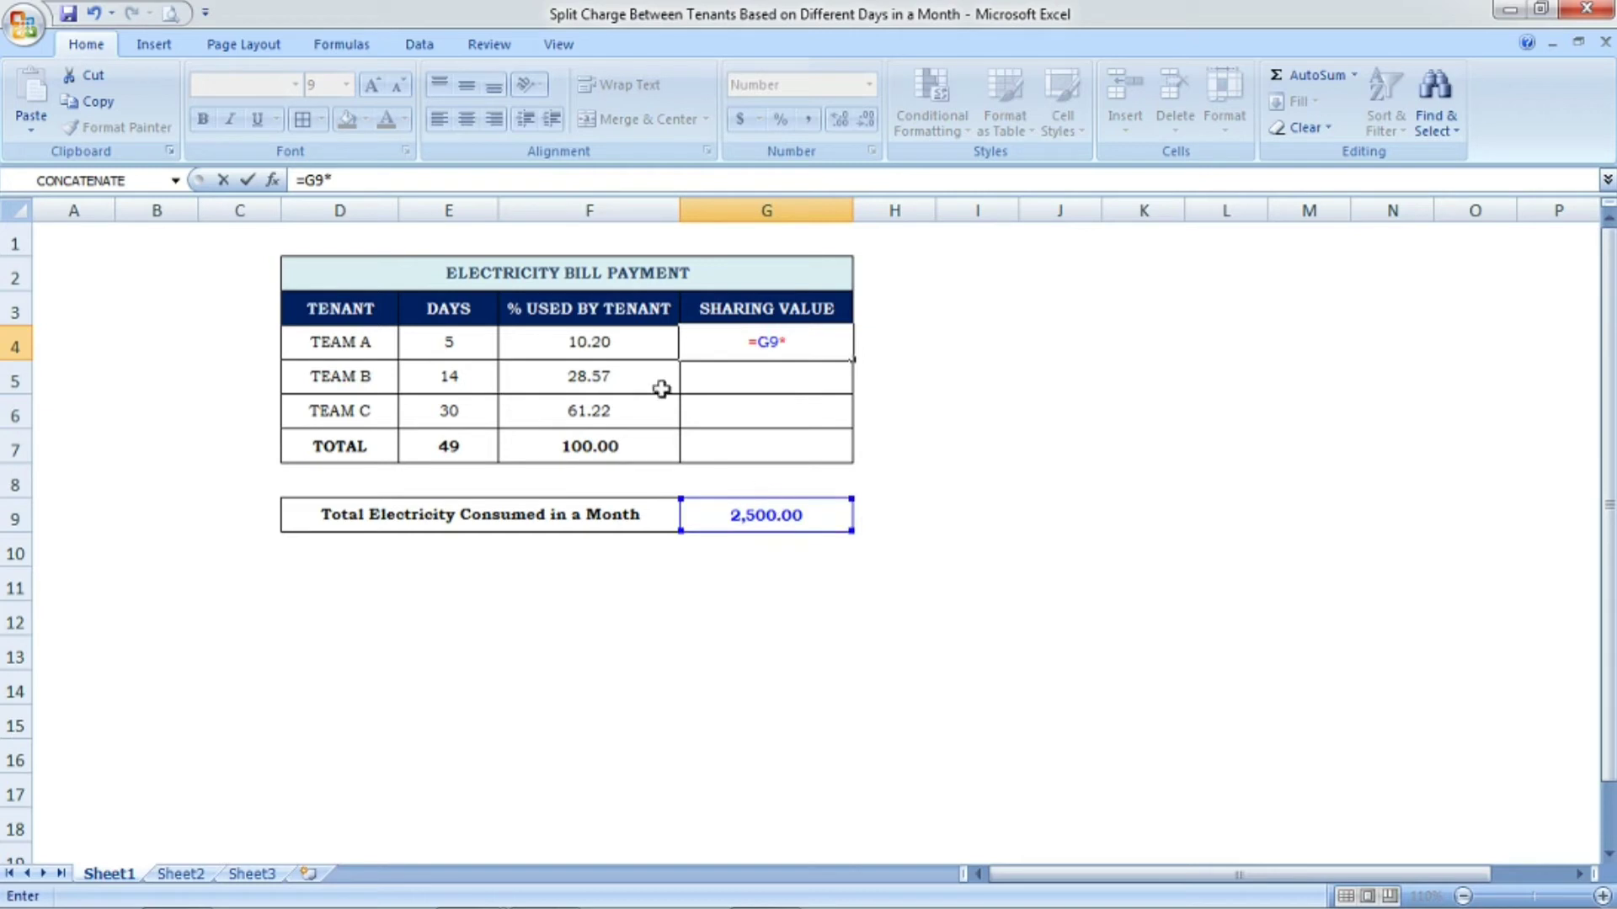
left_click(623, 344)
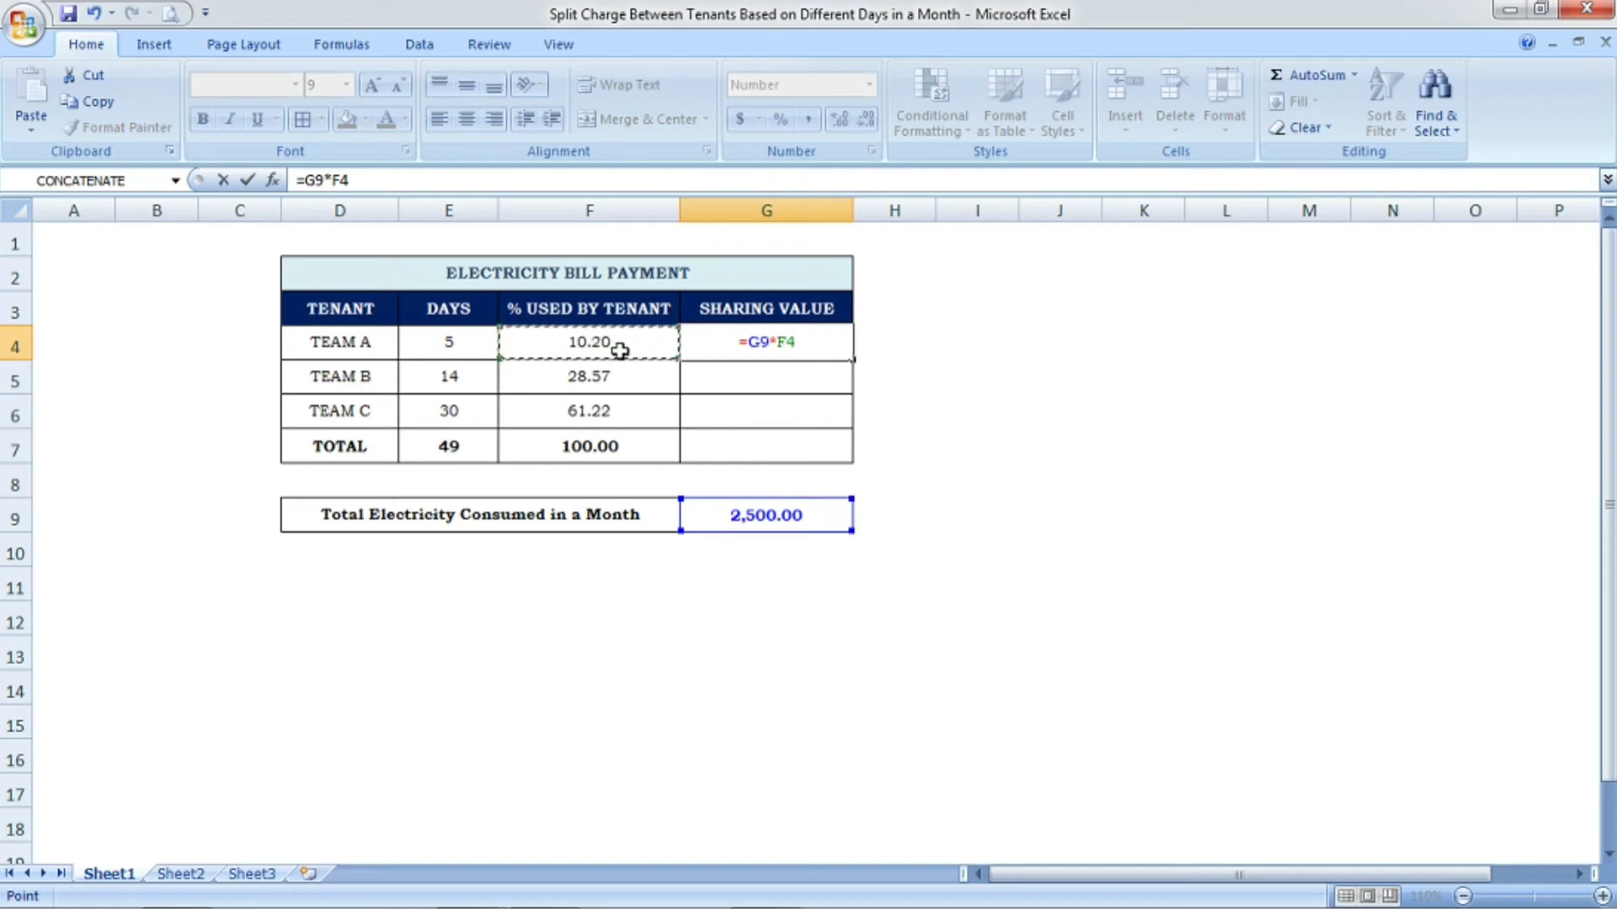
type("%")
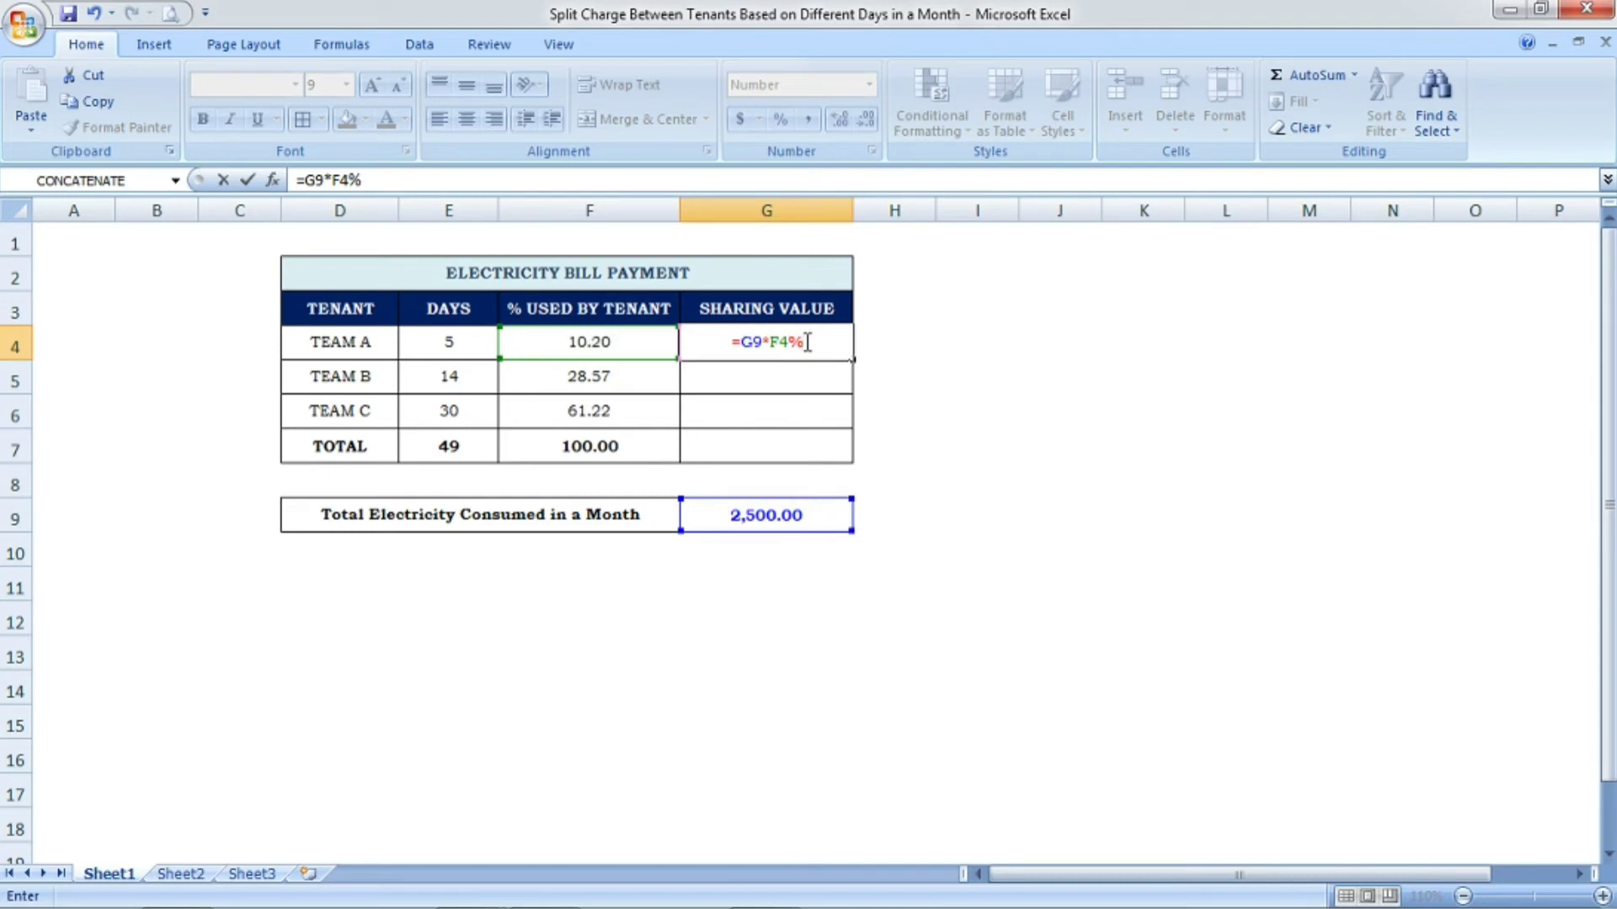
key("Return")
left_click(742, 347)
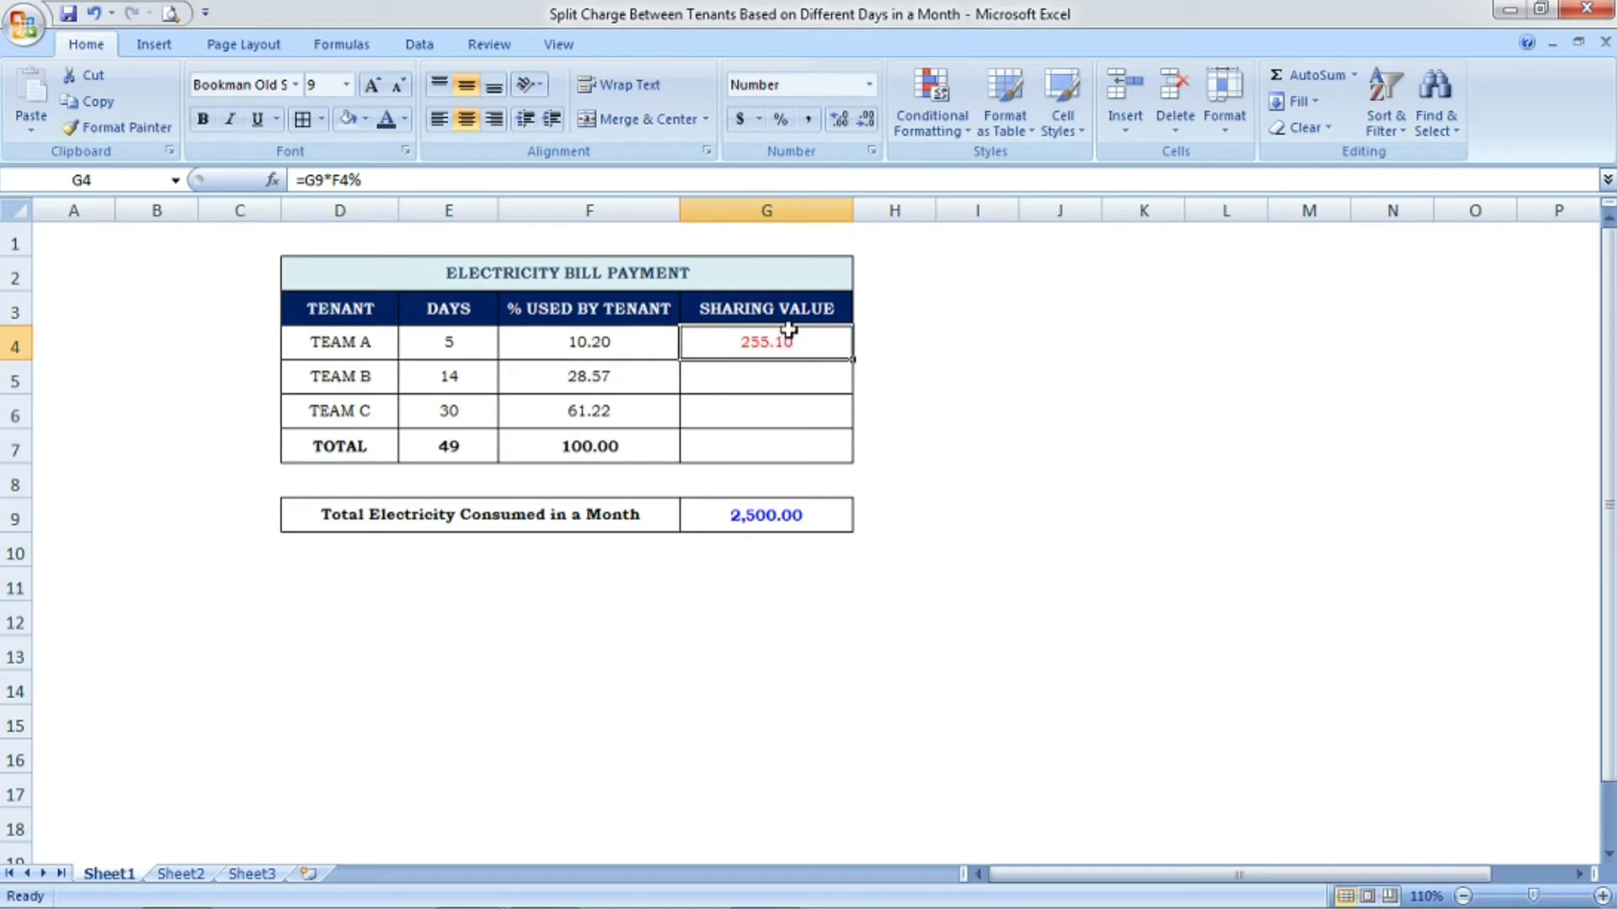
left_click(783, 515)
Review TEAM A's days, percentage, sharing formula and the G9 monthly total
left_click(341, 341)
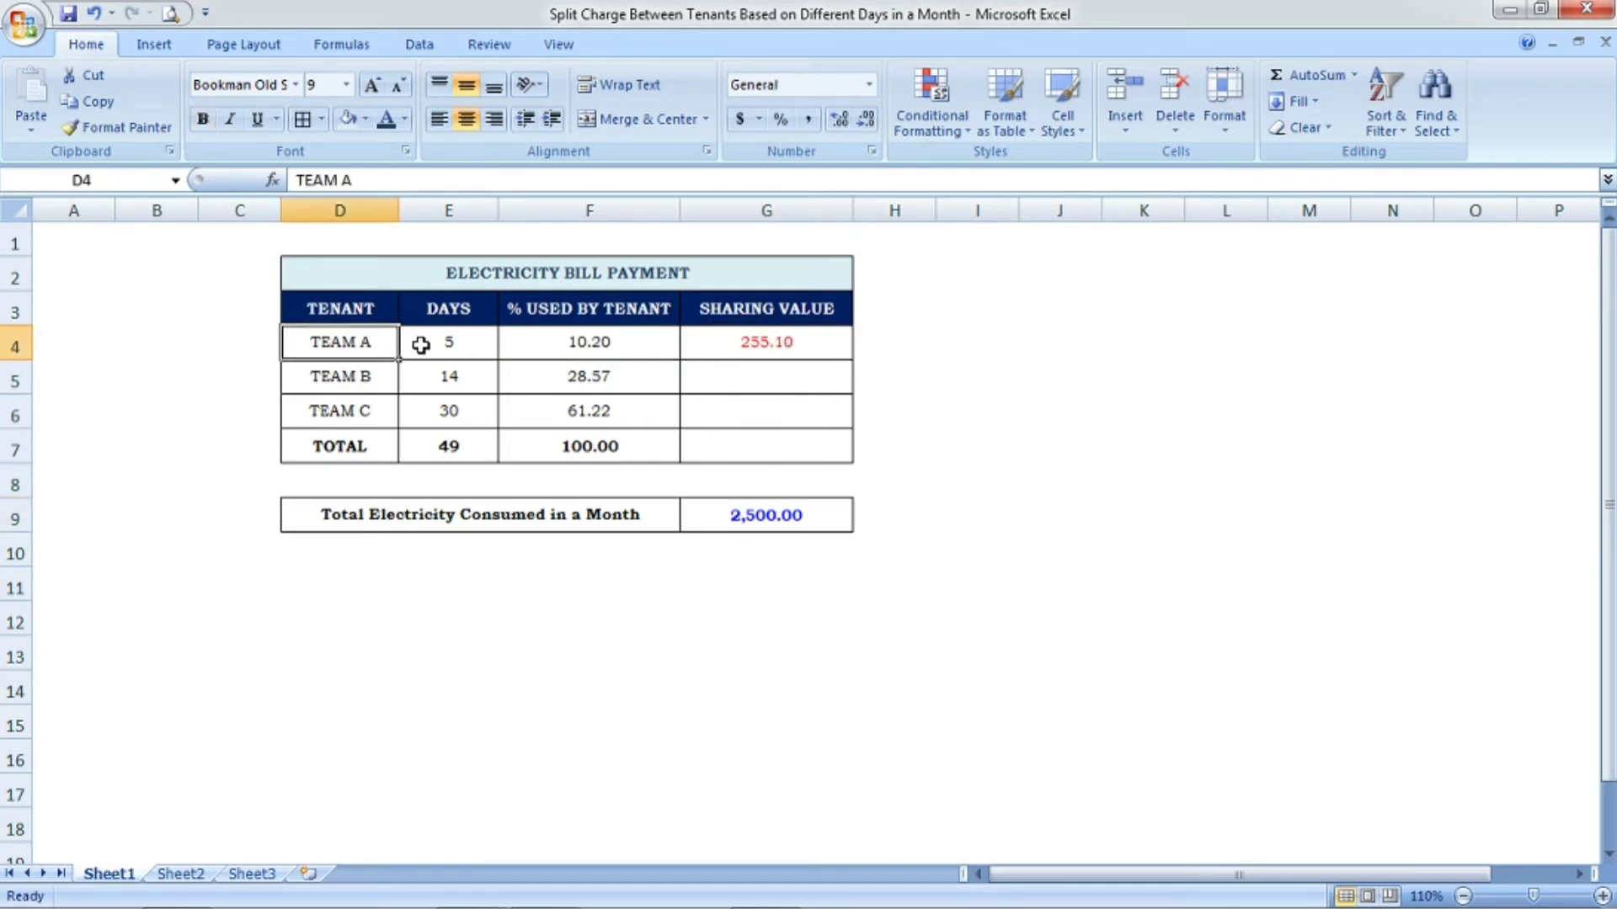
left_click(449, 345)
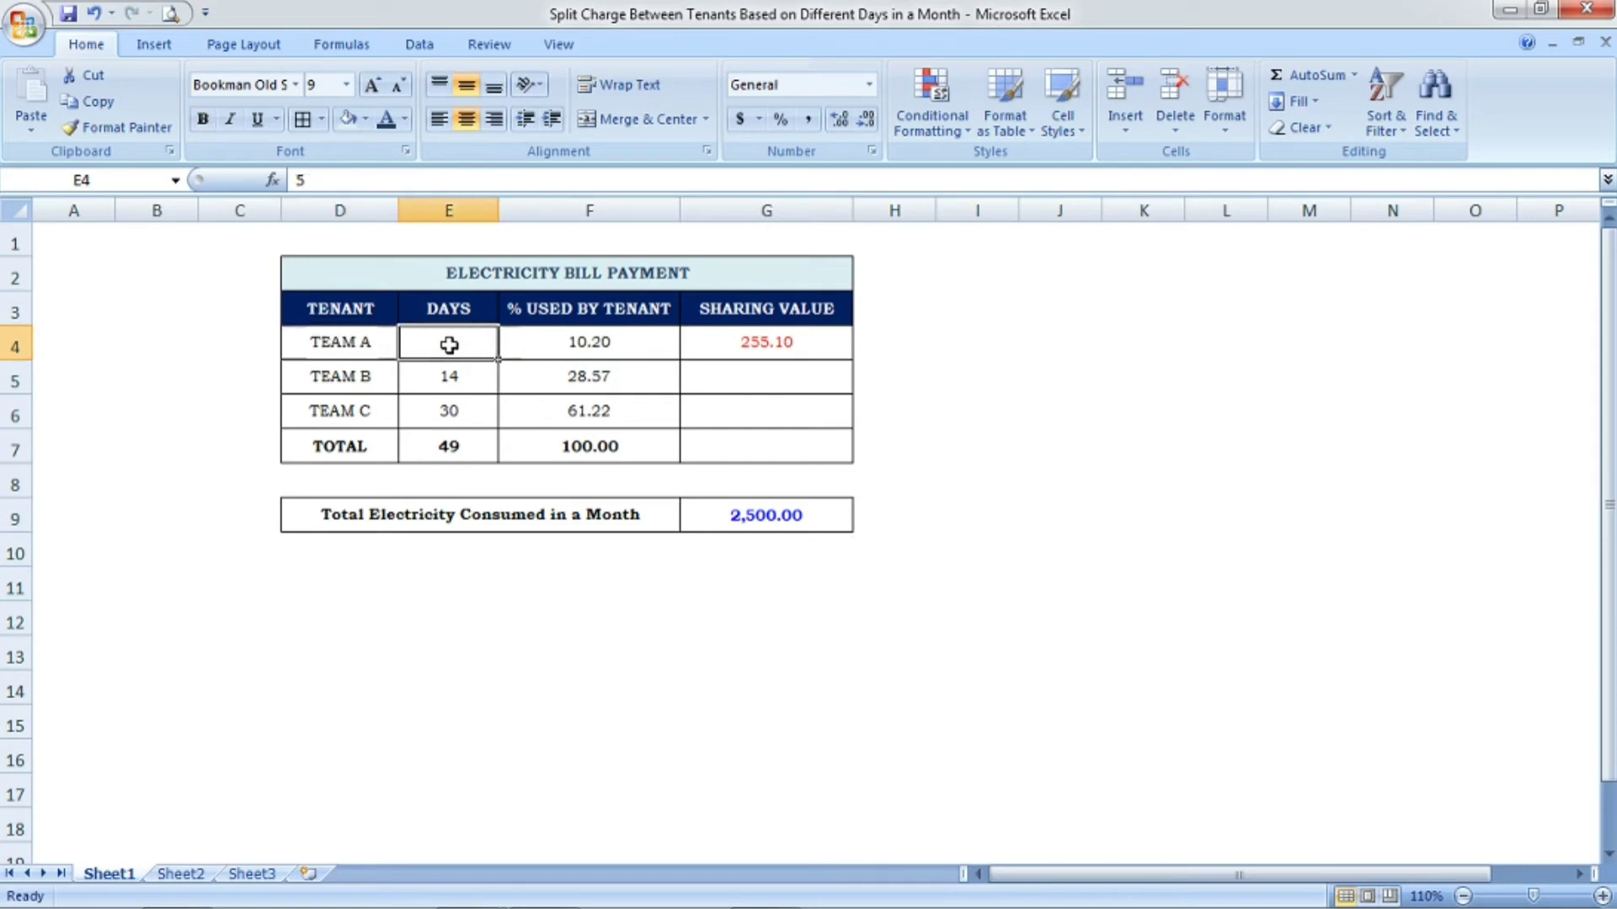
left_click(619, 341)
left_click(789, 342)
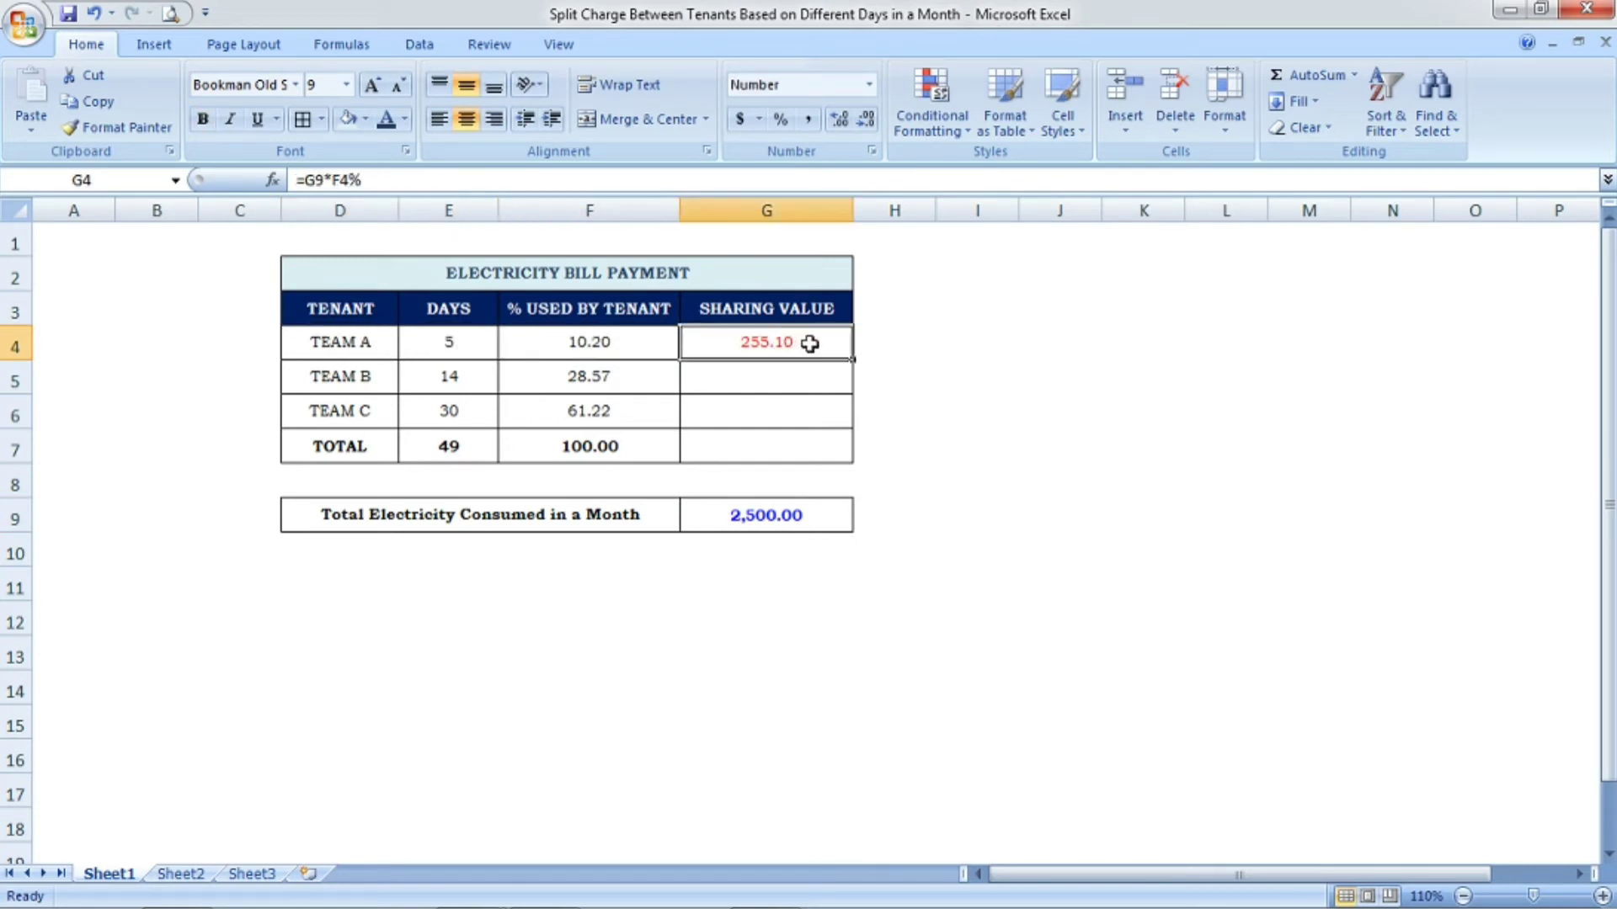
left_click(827, 519)
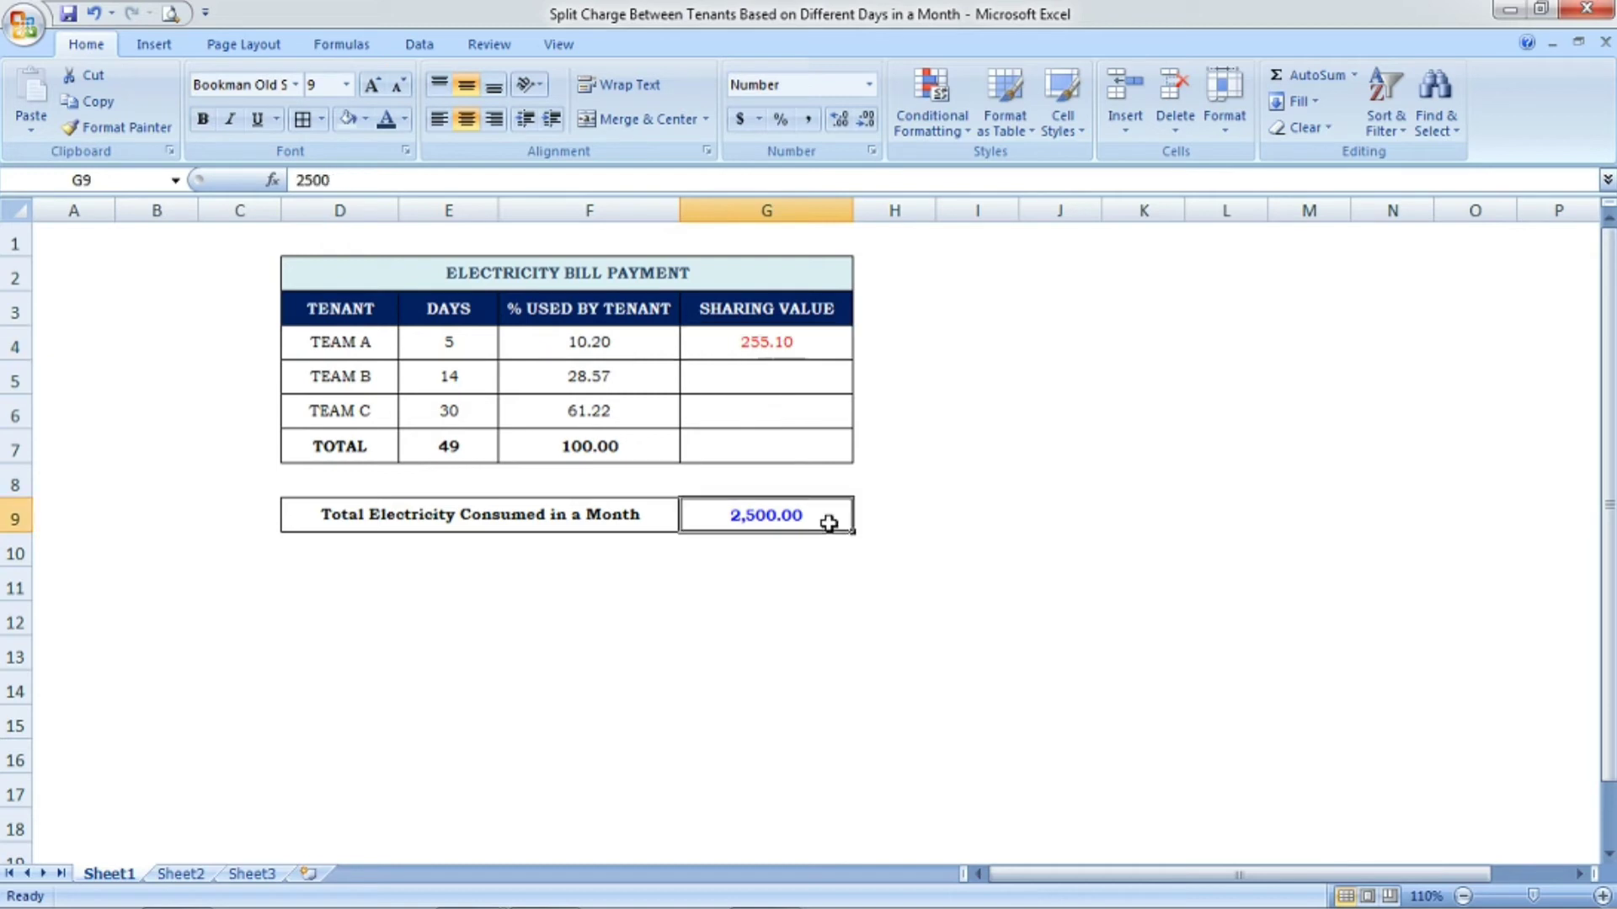
left_click(819, 345)
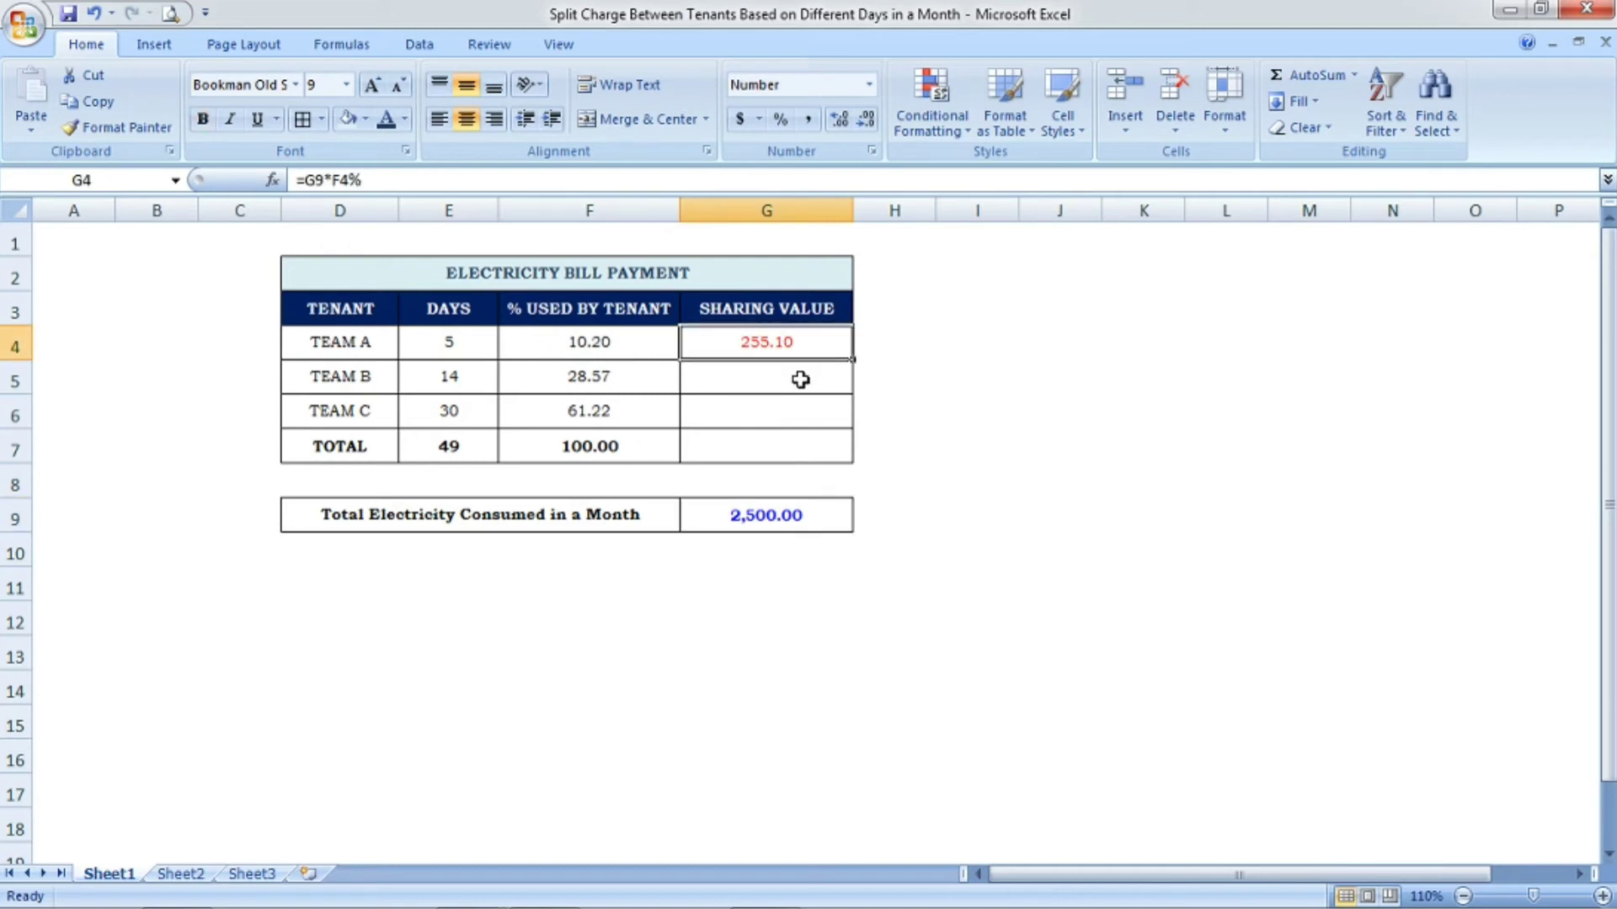
Enter =G9*F5% in G5 so TEAM B's share shows 714.29
left_click(800, 380)
type("=")
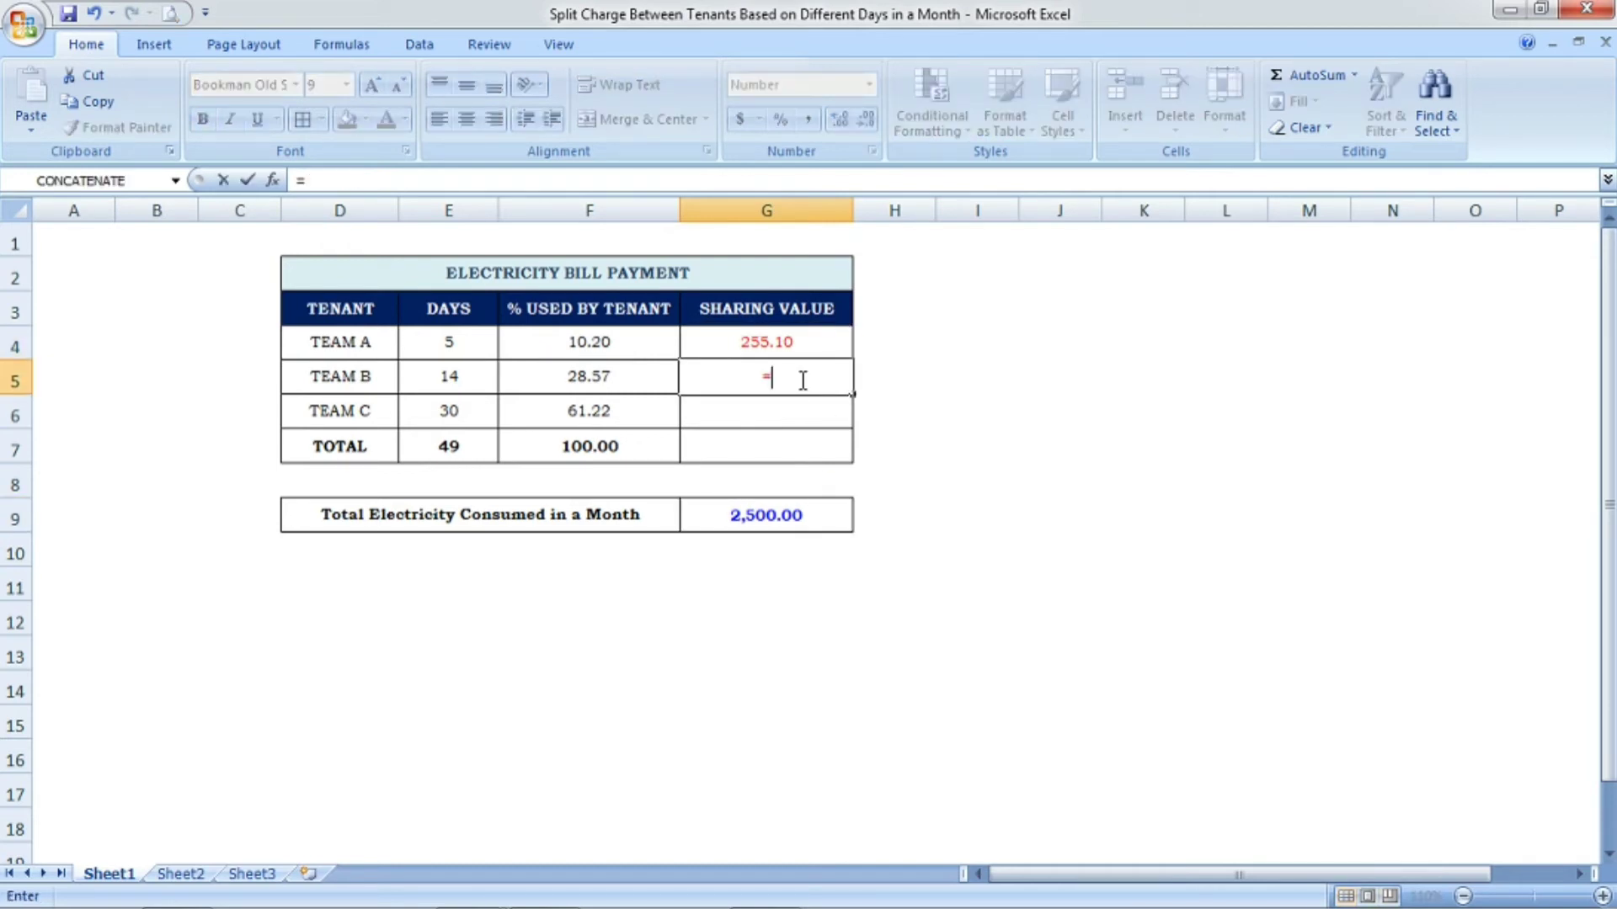
left_click(778, 521)
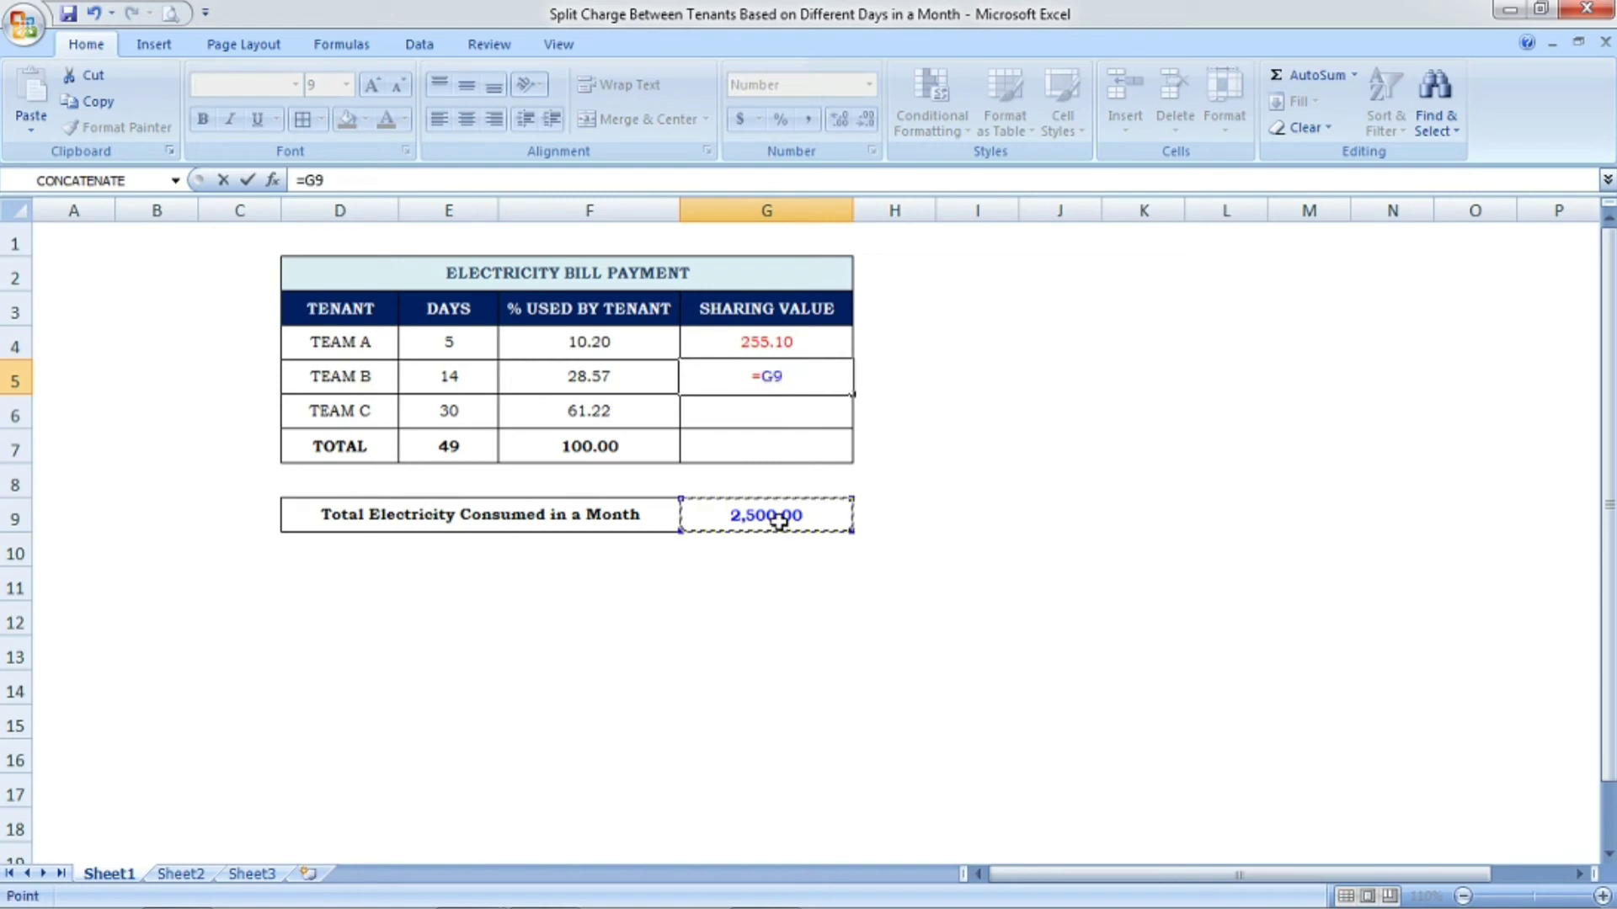
type("*")
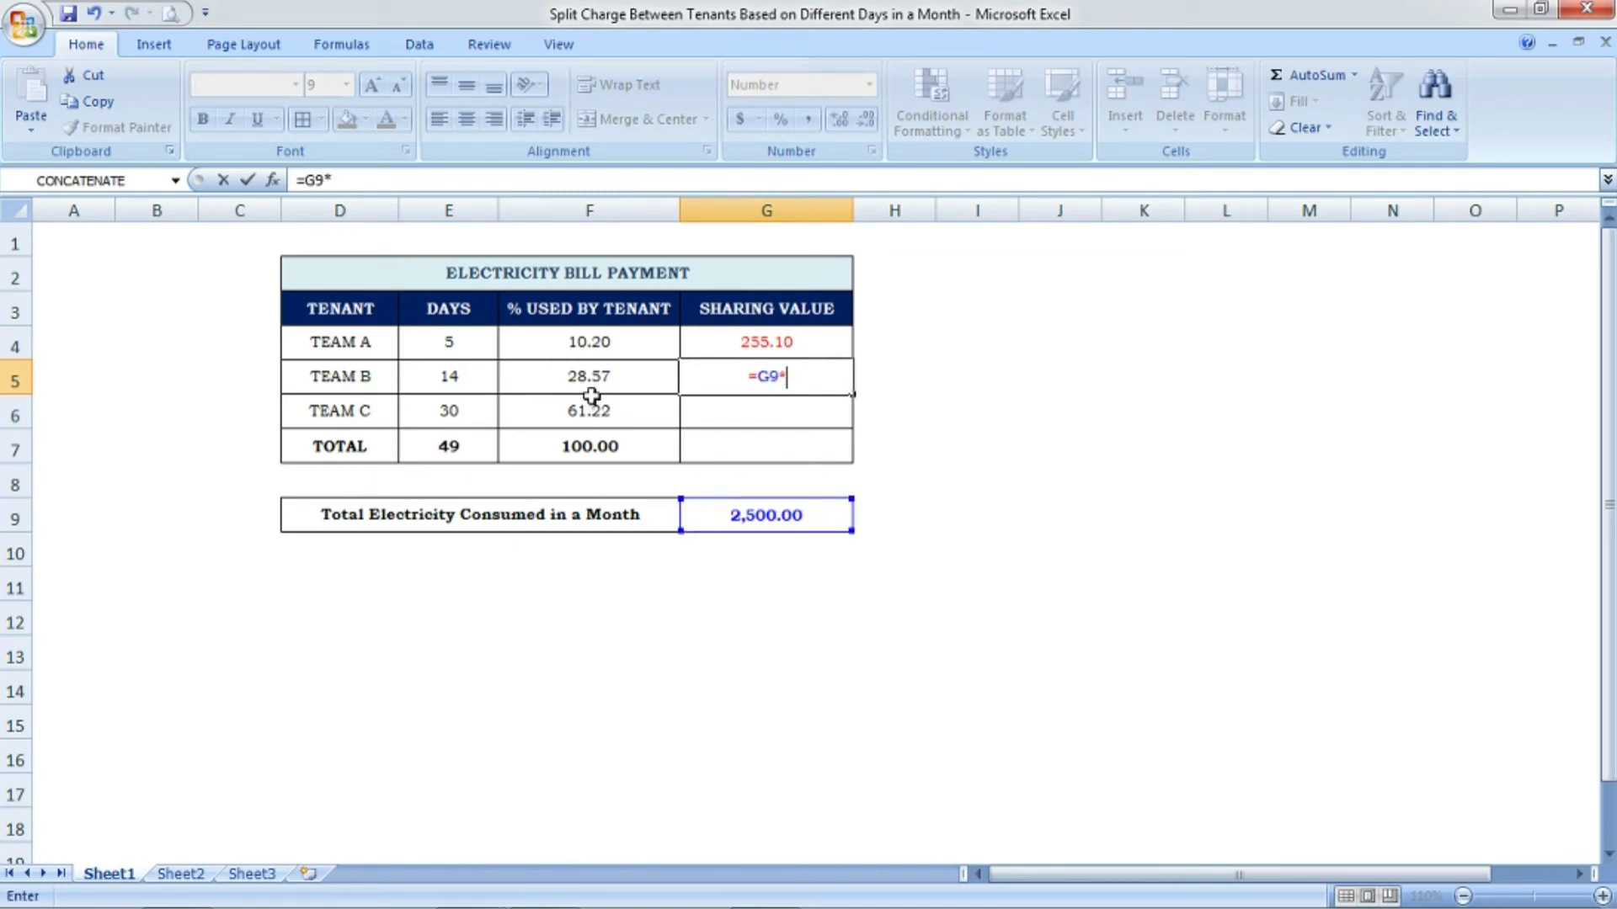
left_click(631, 375)
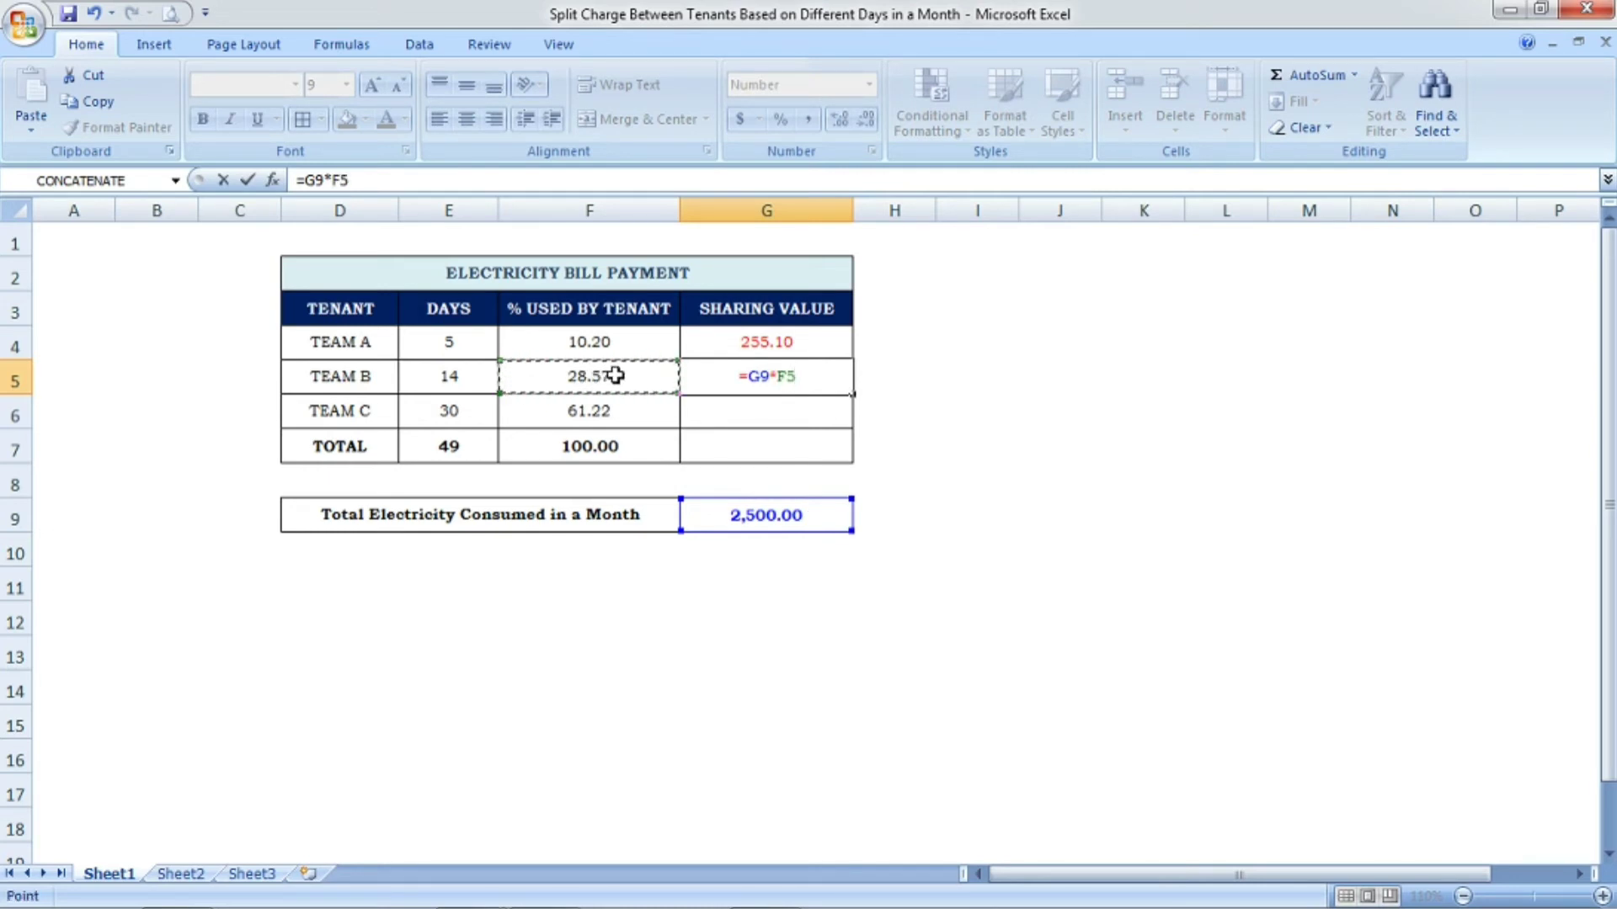
type("%")
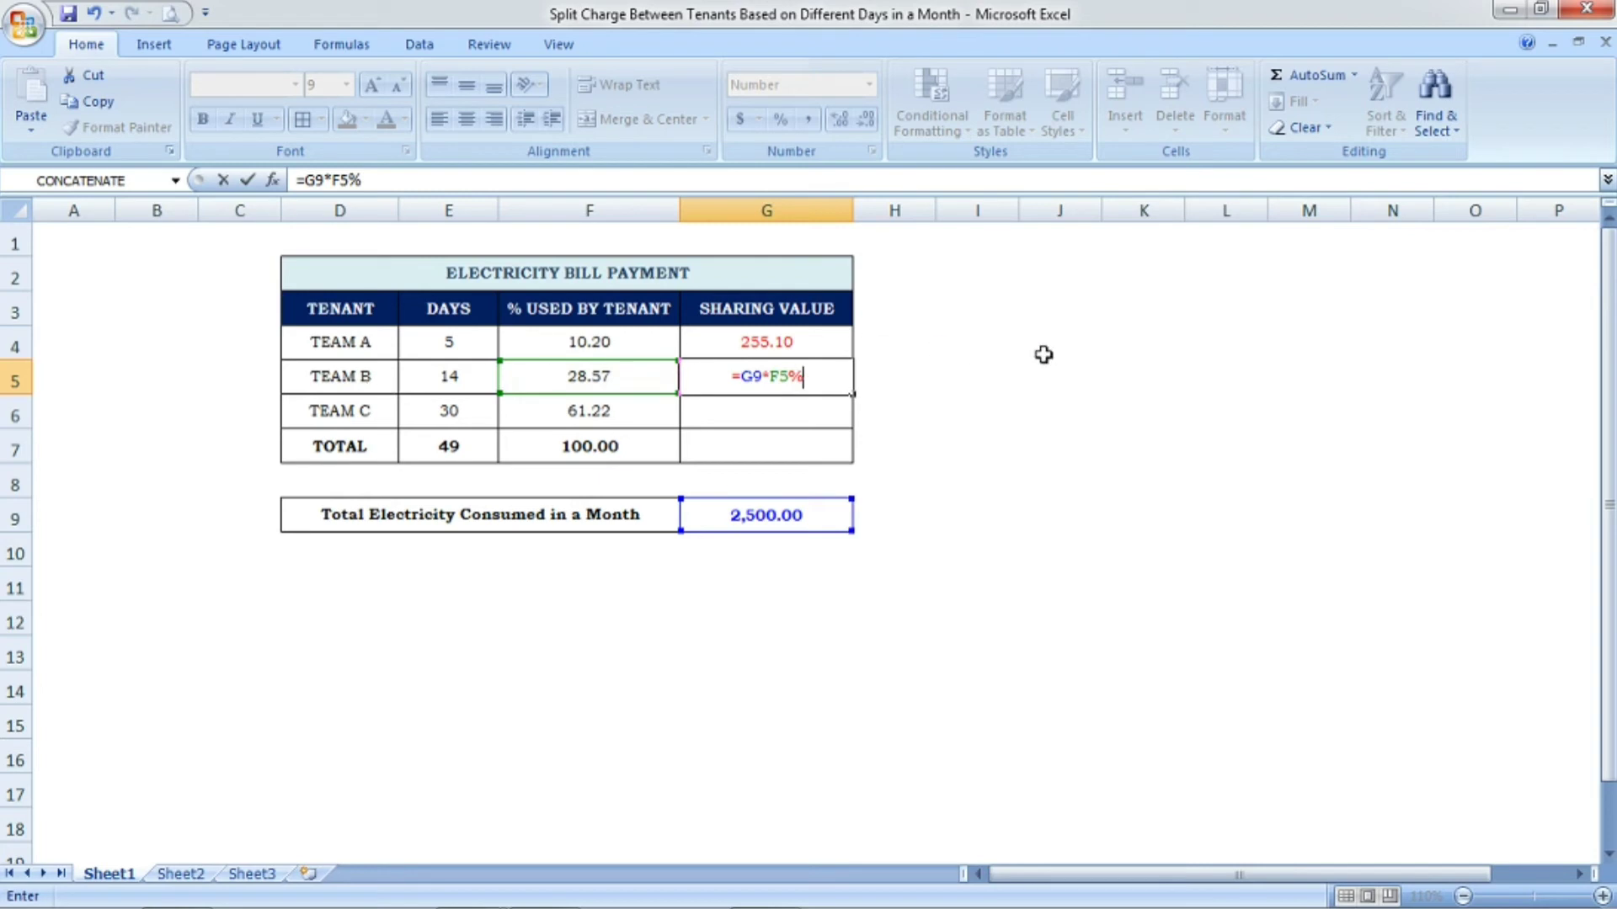
key("Return")
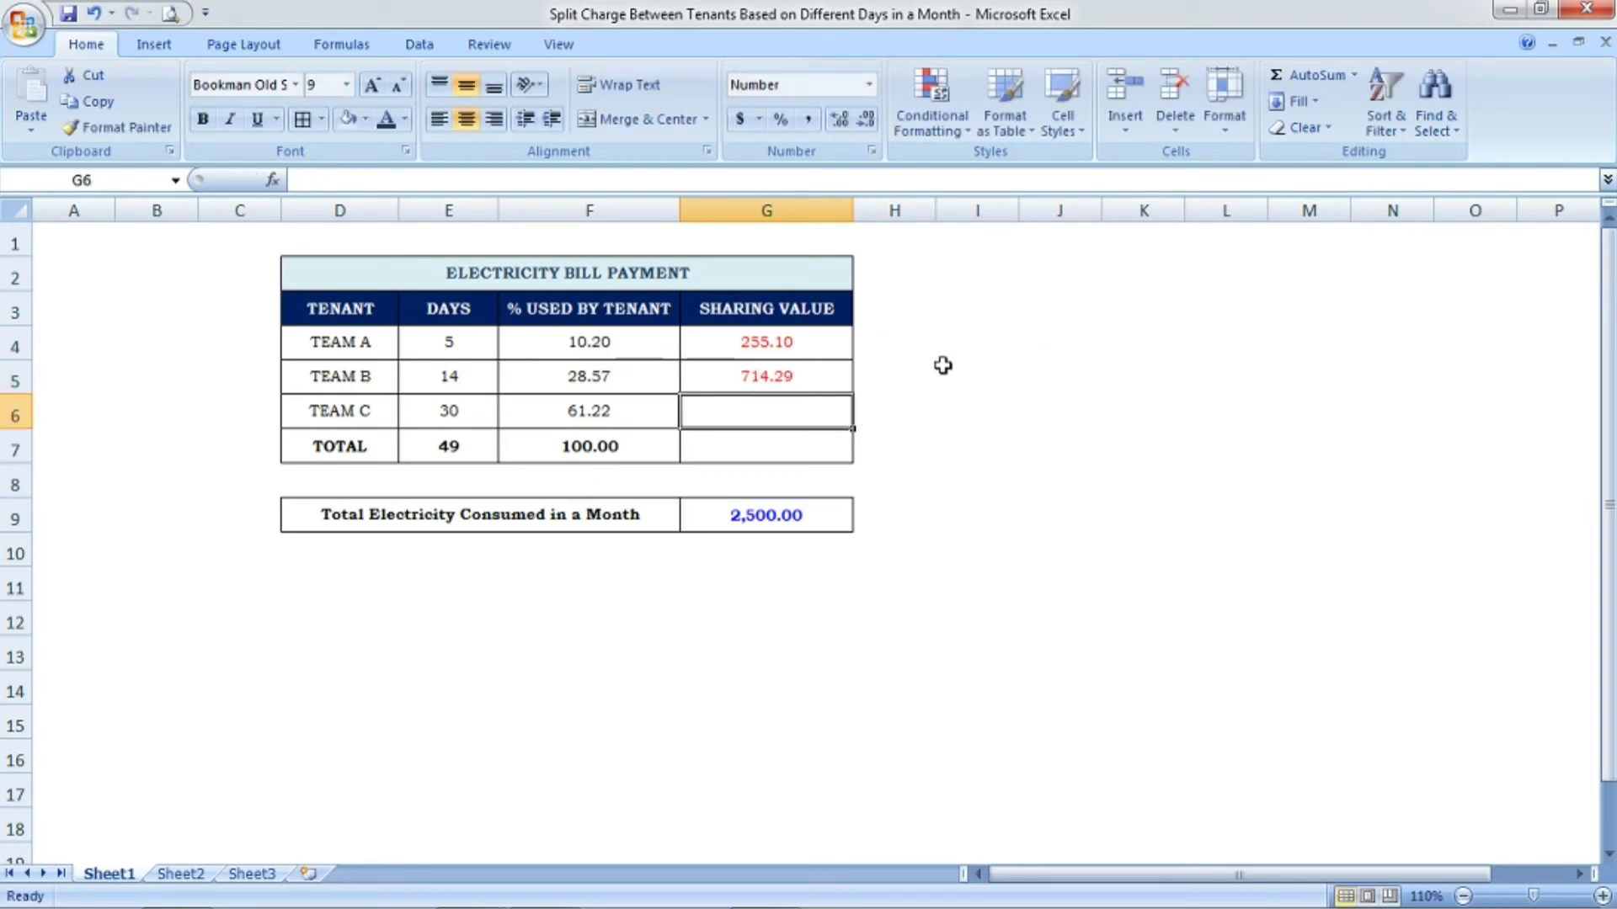
Enter =G9*F6% in G6 so TEAM C's share shows 1,530.61, then check it
left_click(827, 376)
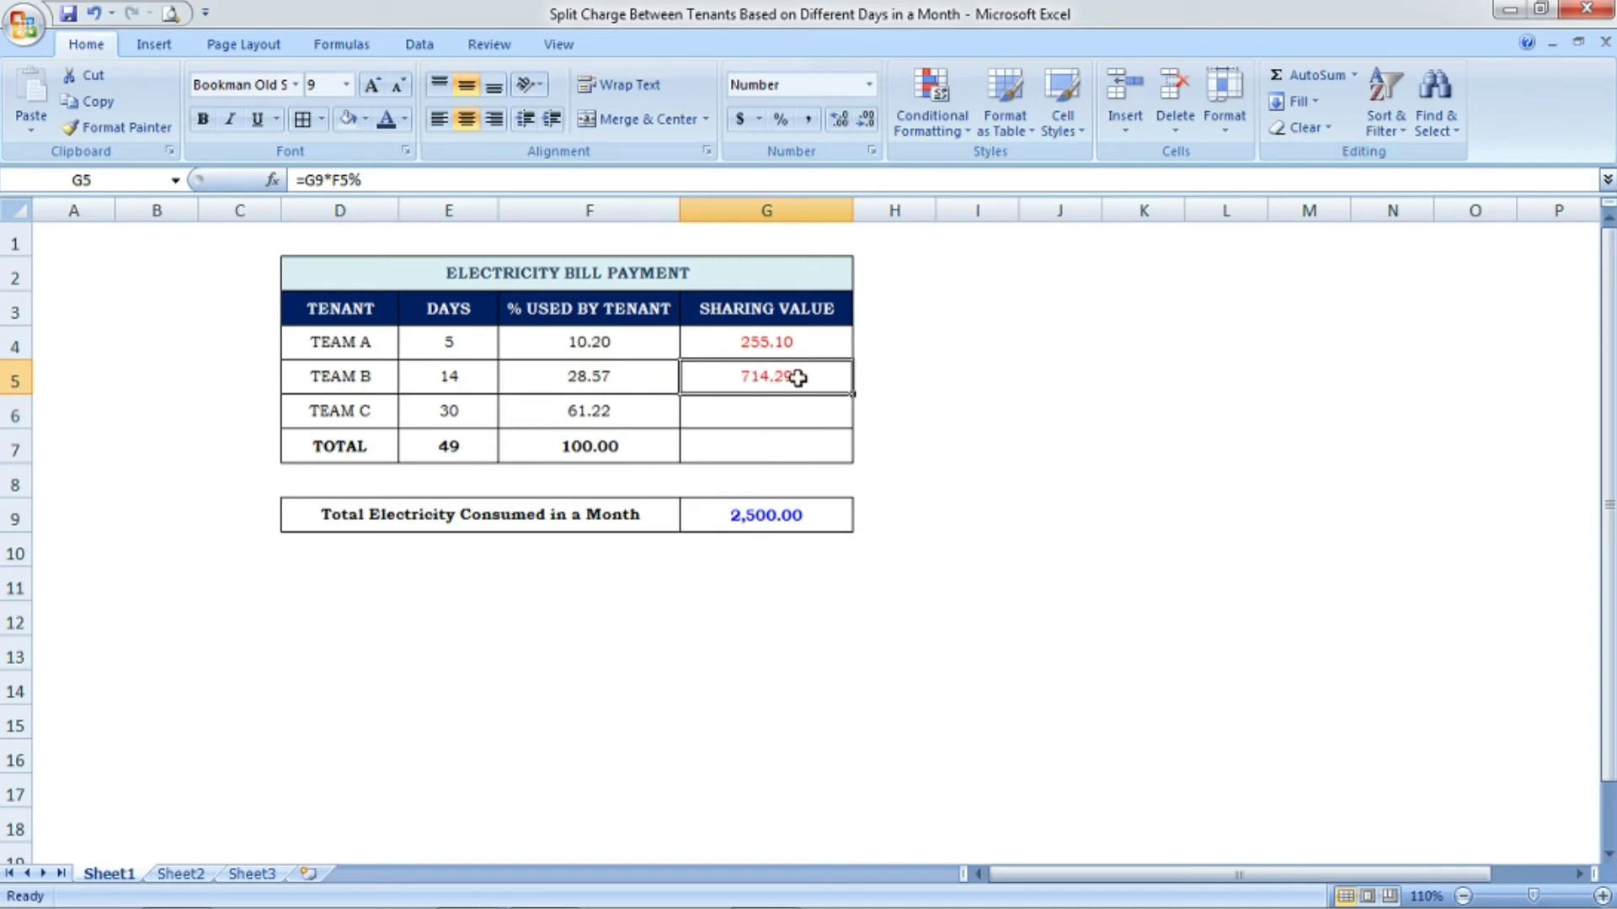
left_click(803, 414)
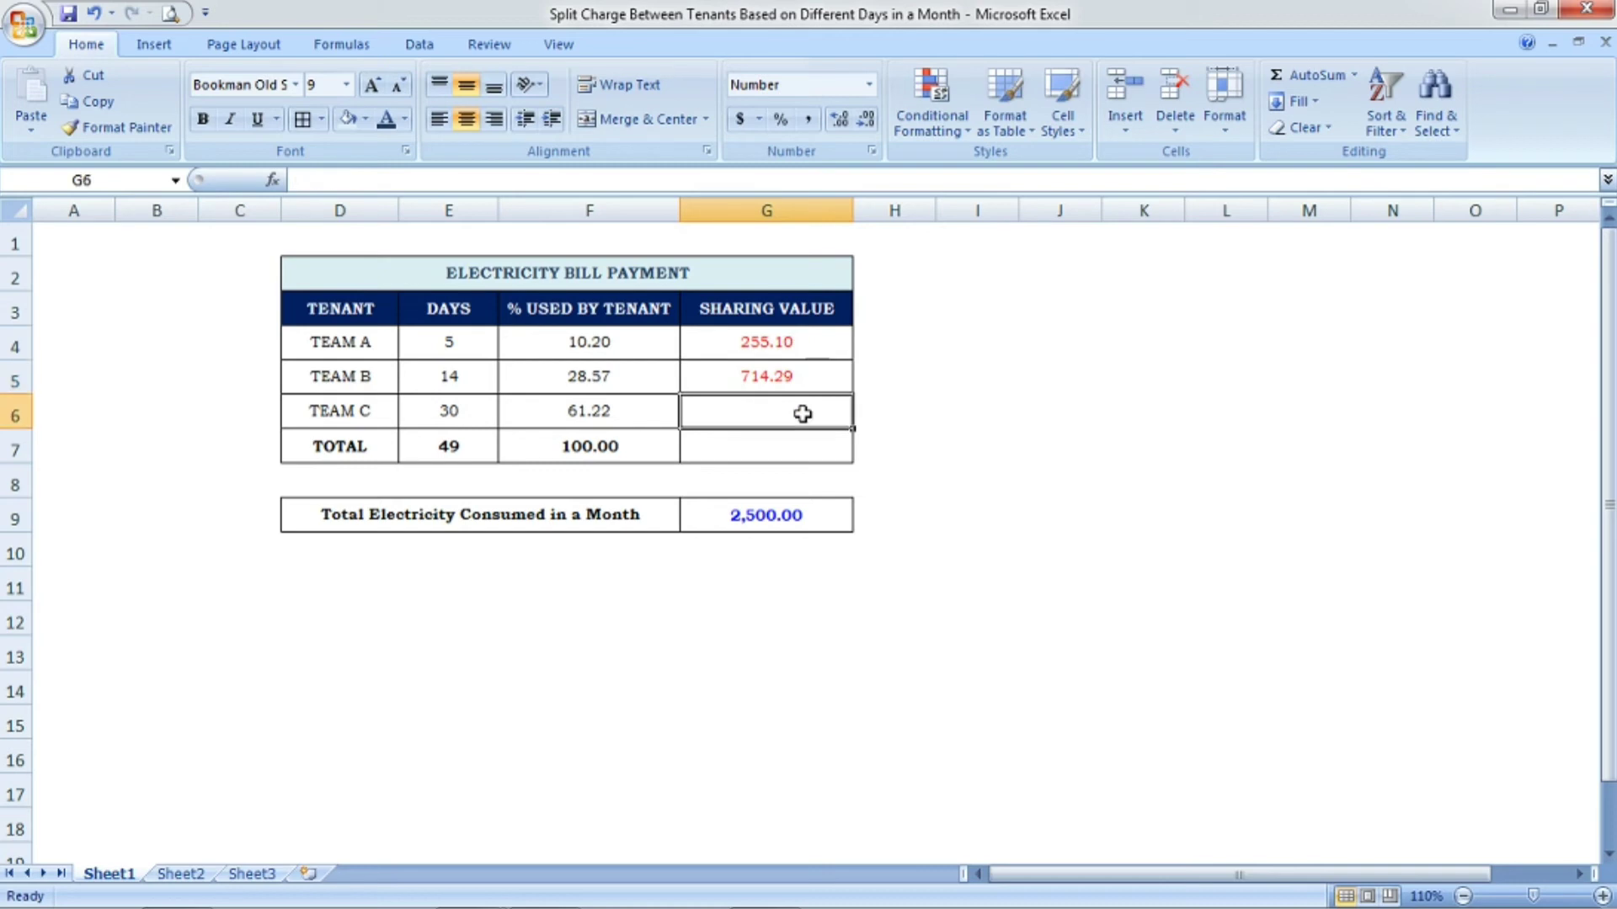
type("=")
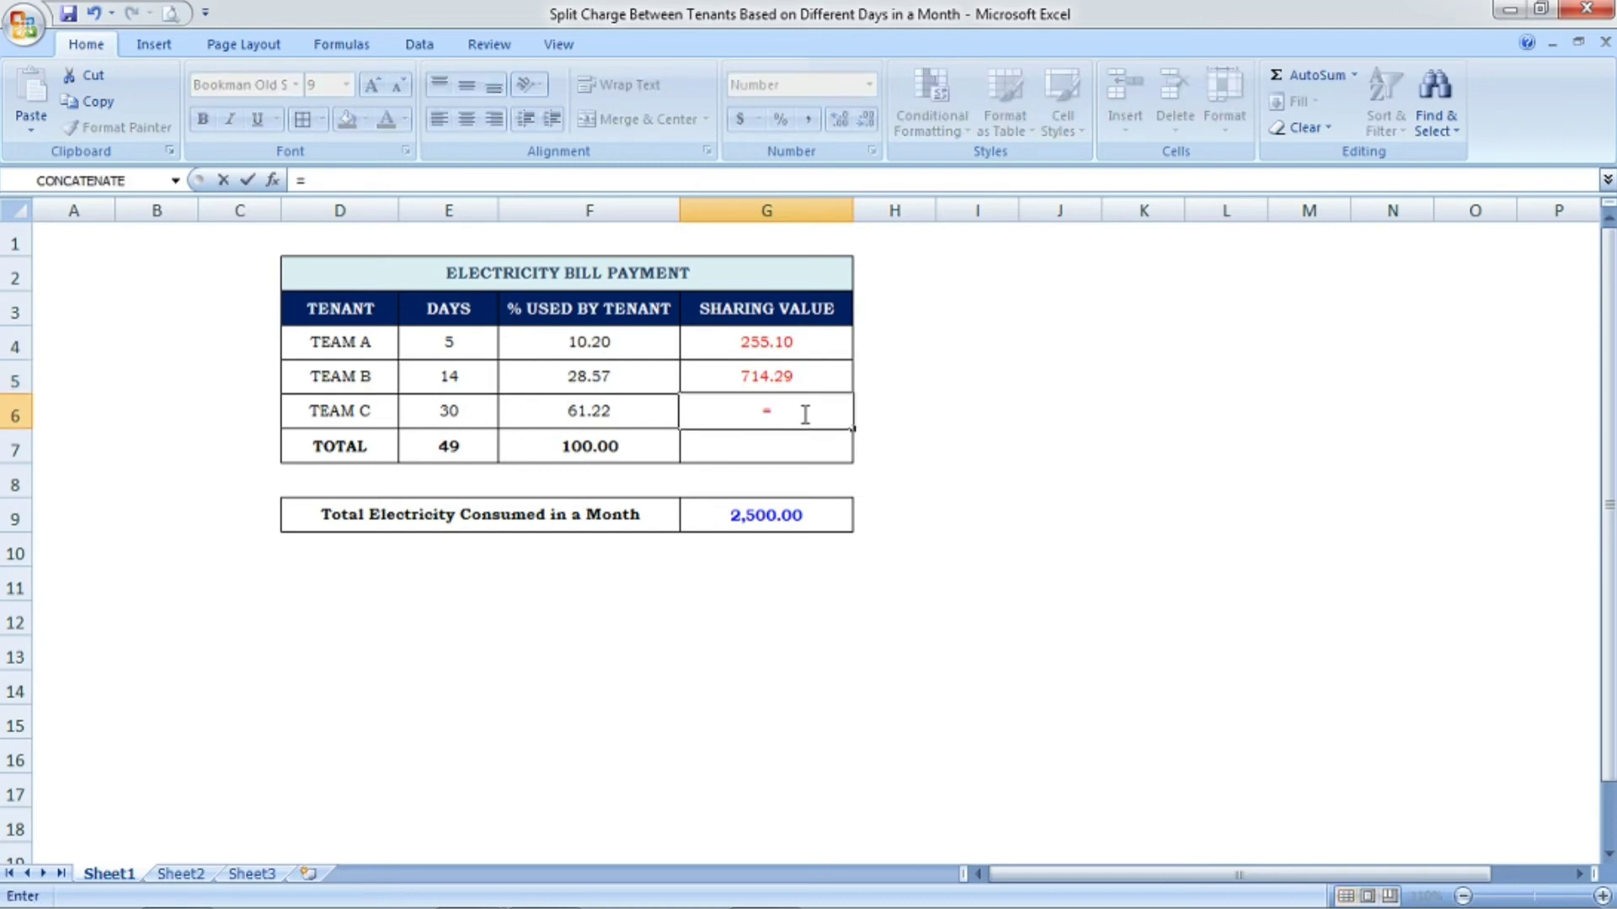
left_click(783, 513)
type("*")
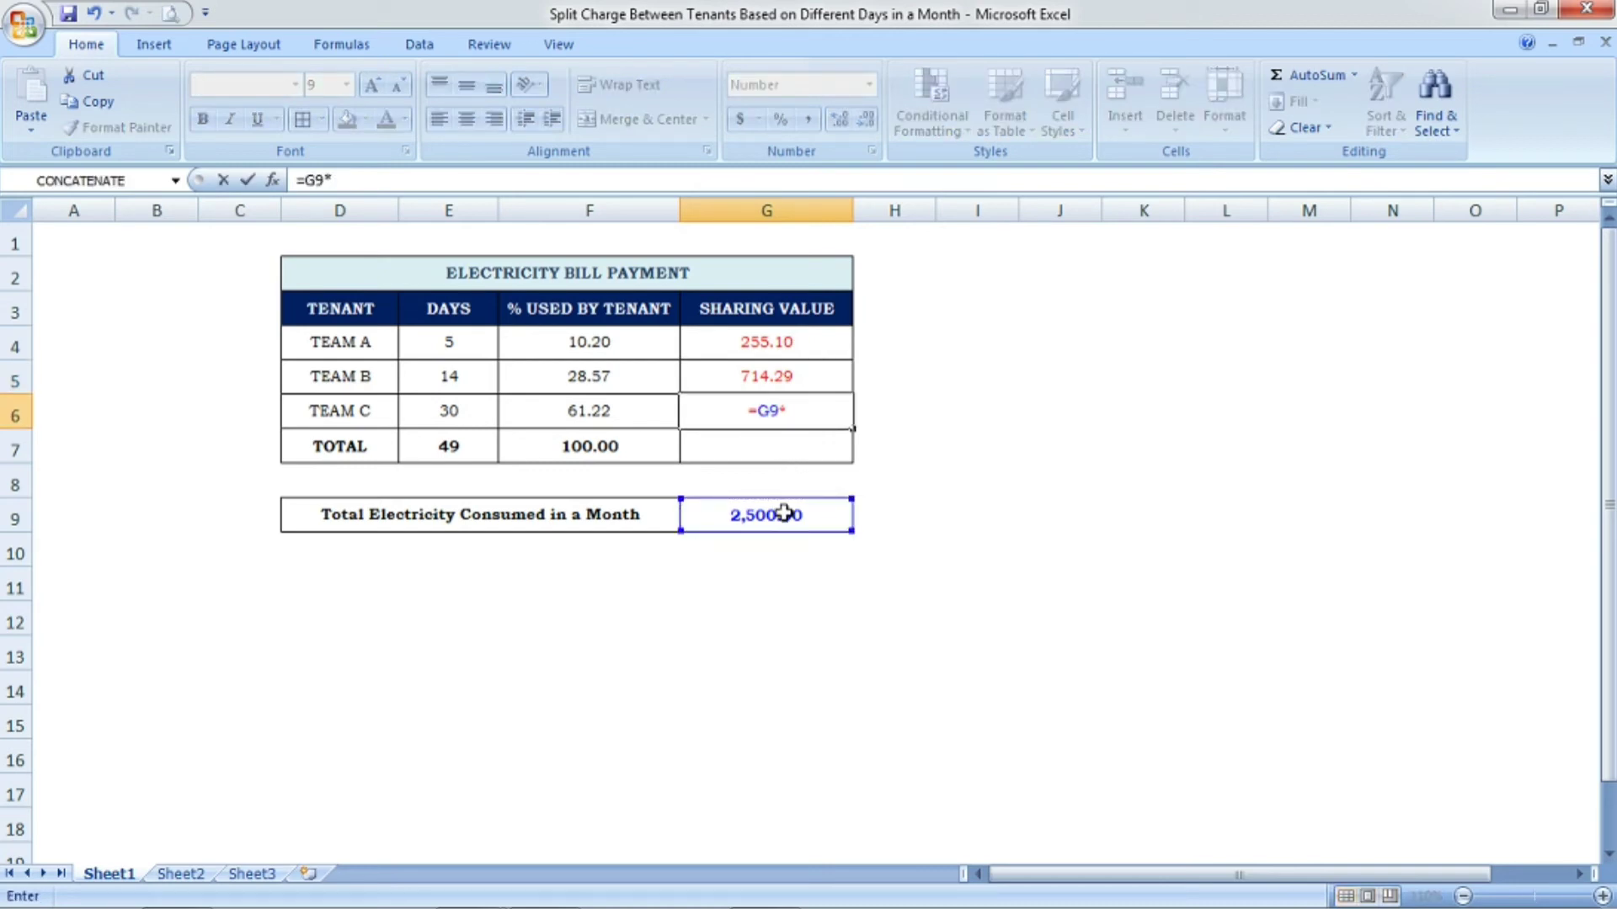
left_click(641, 411)
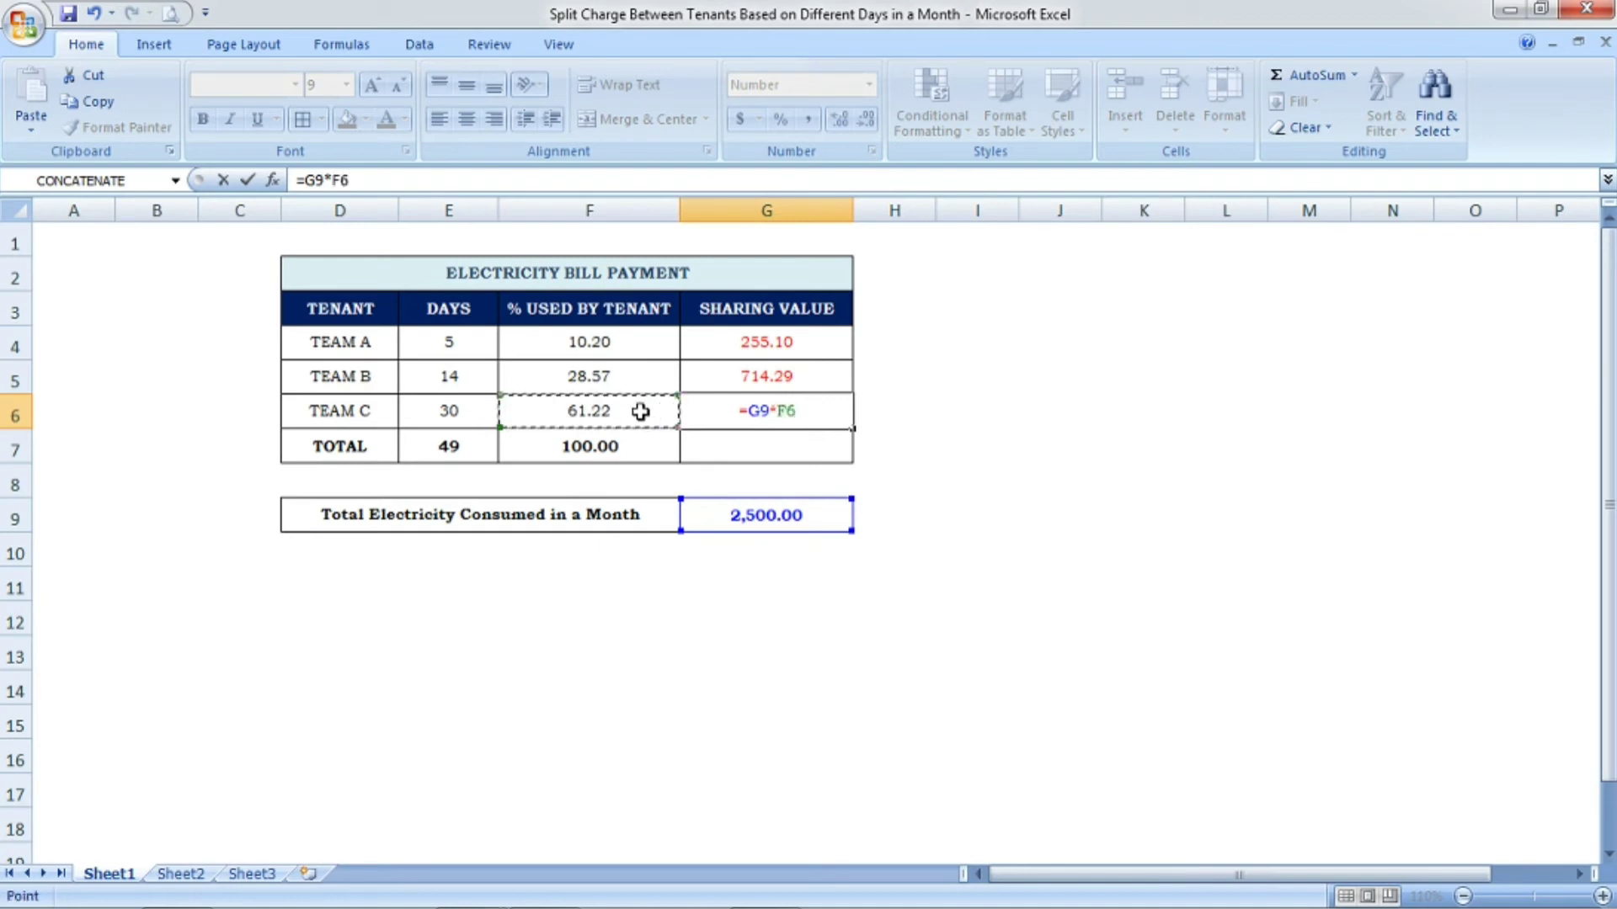
type("%")
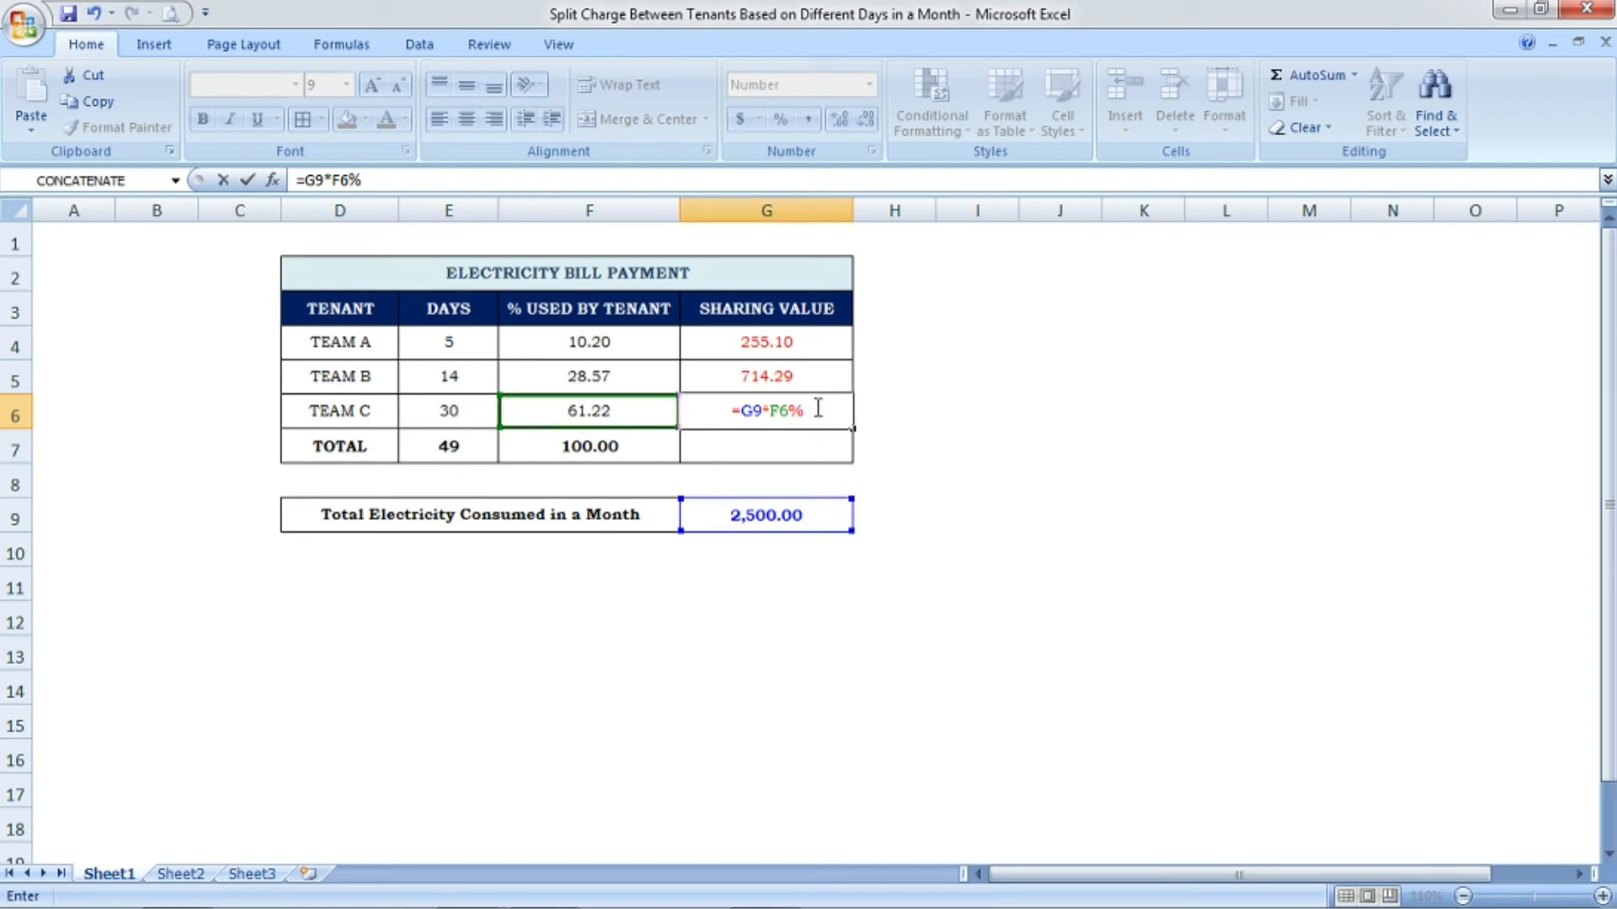
key("Return")
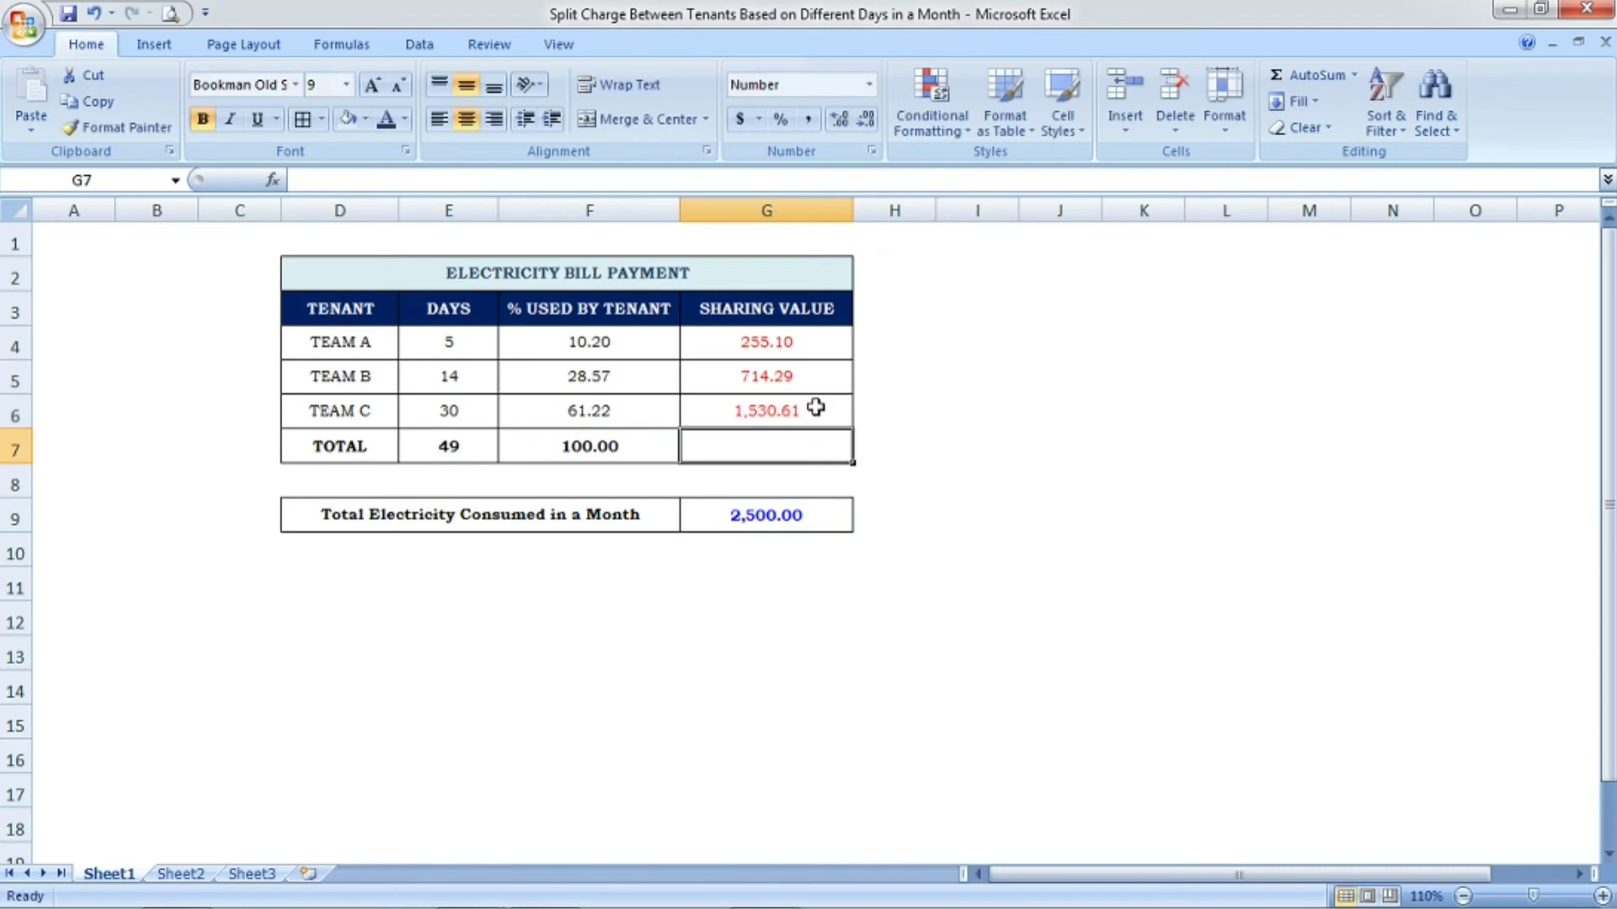
left_click(816, 409)
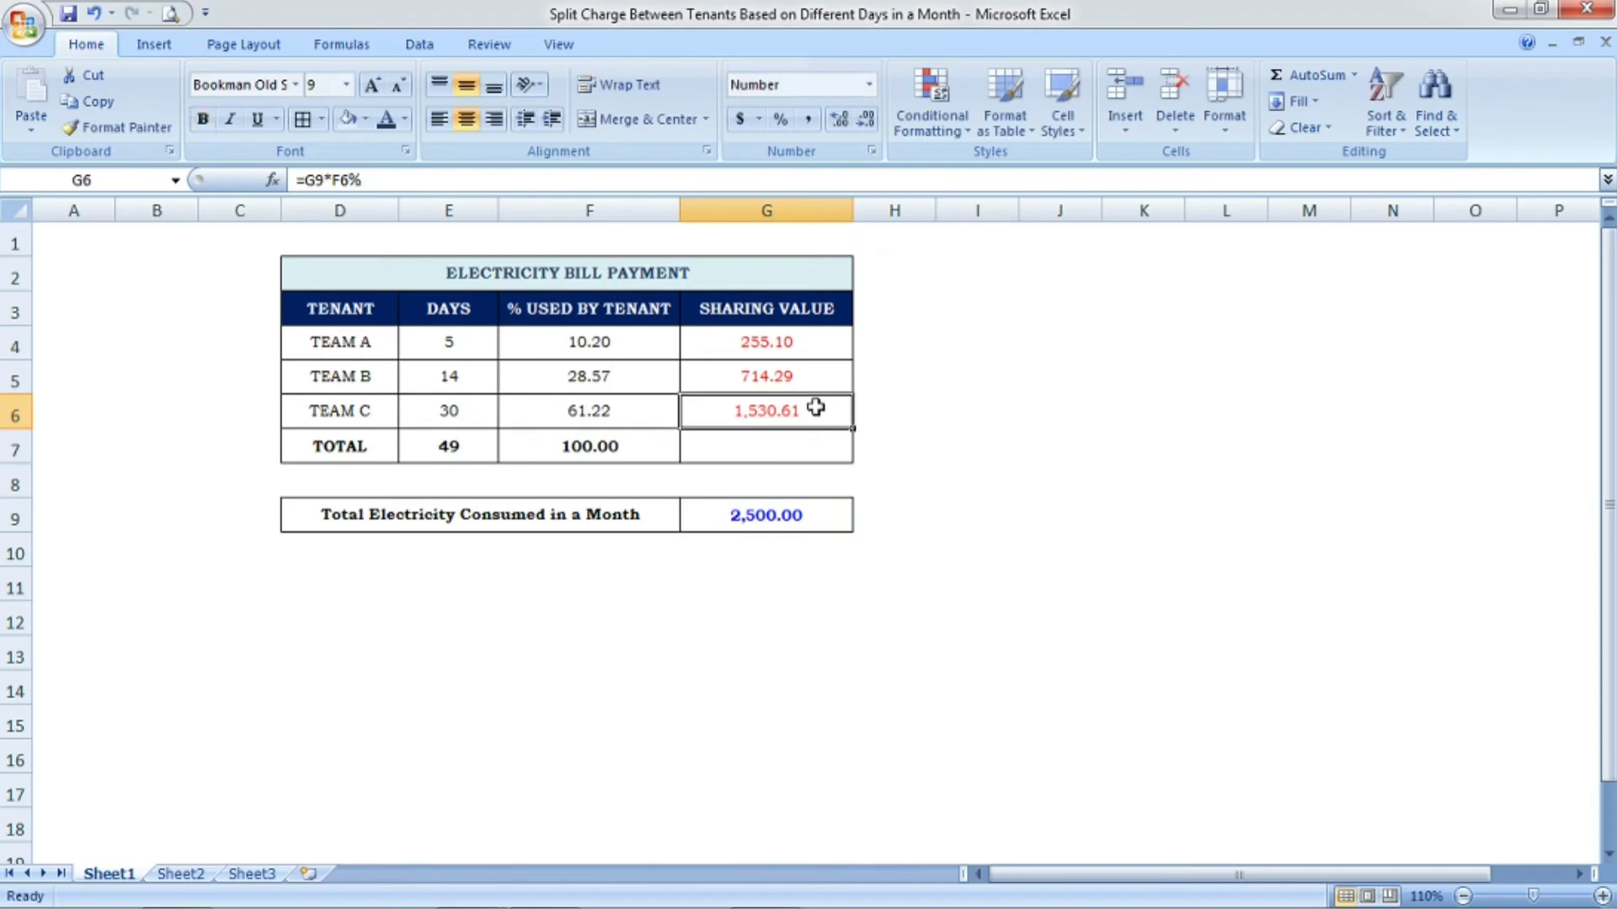
left_click(785, 522)
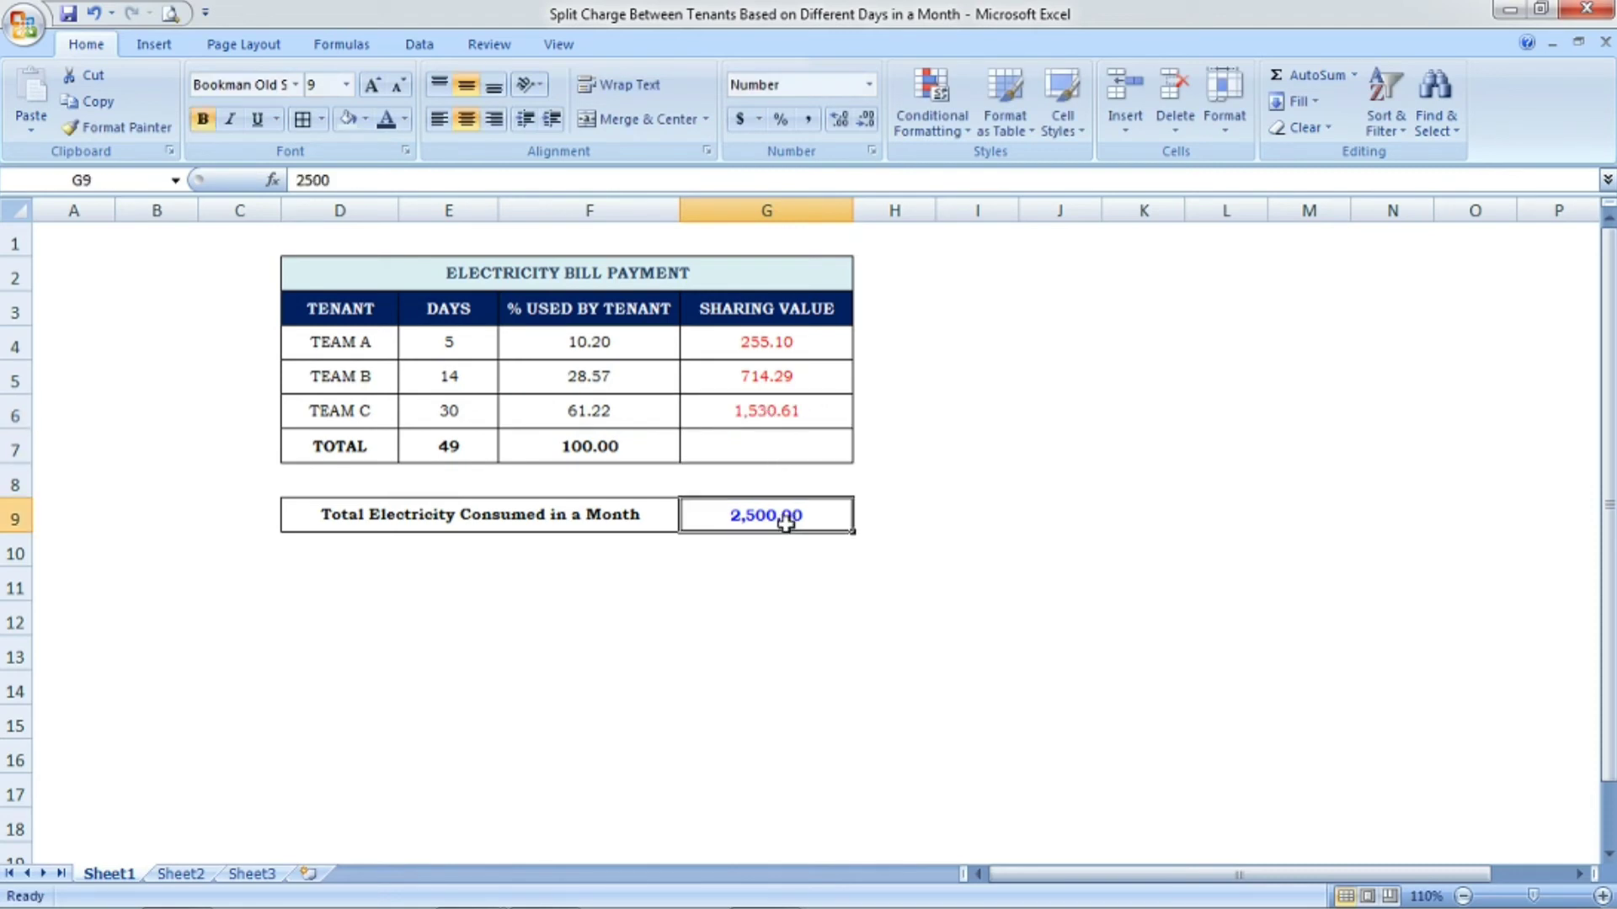
left_click(364, 412)
left_click(441, 414)
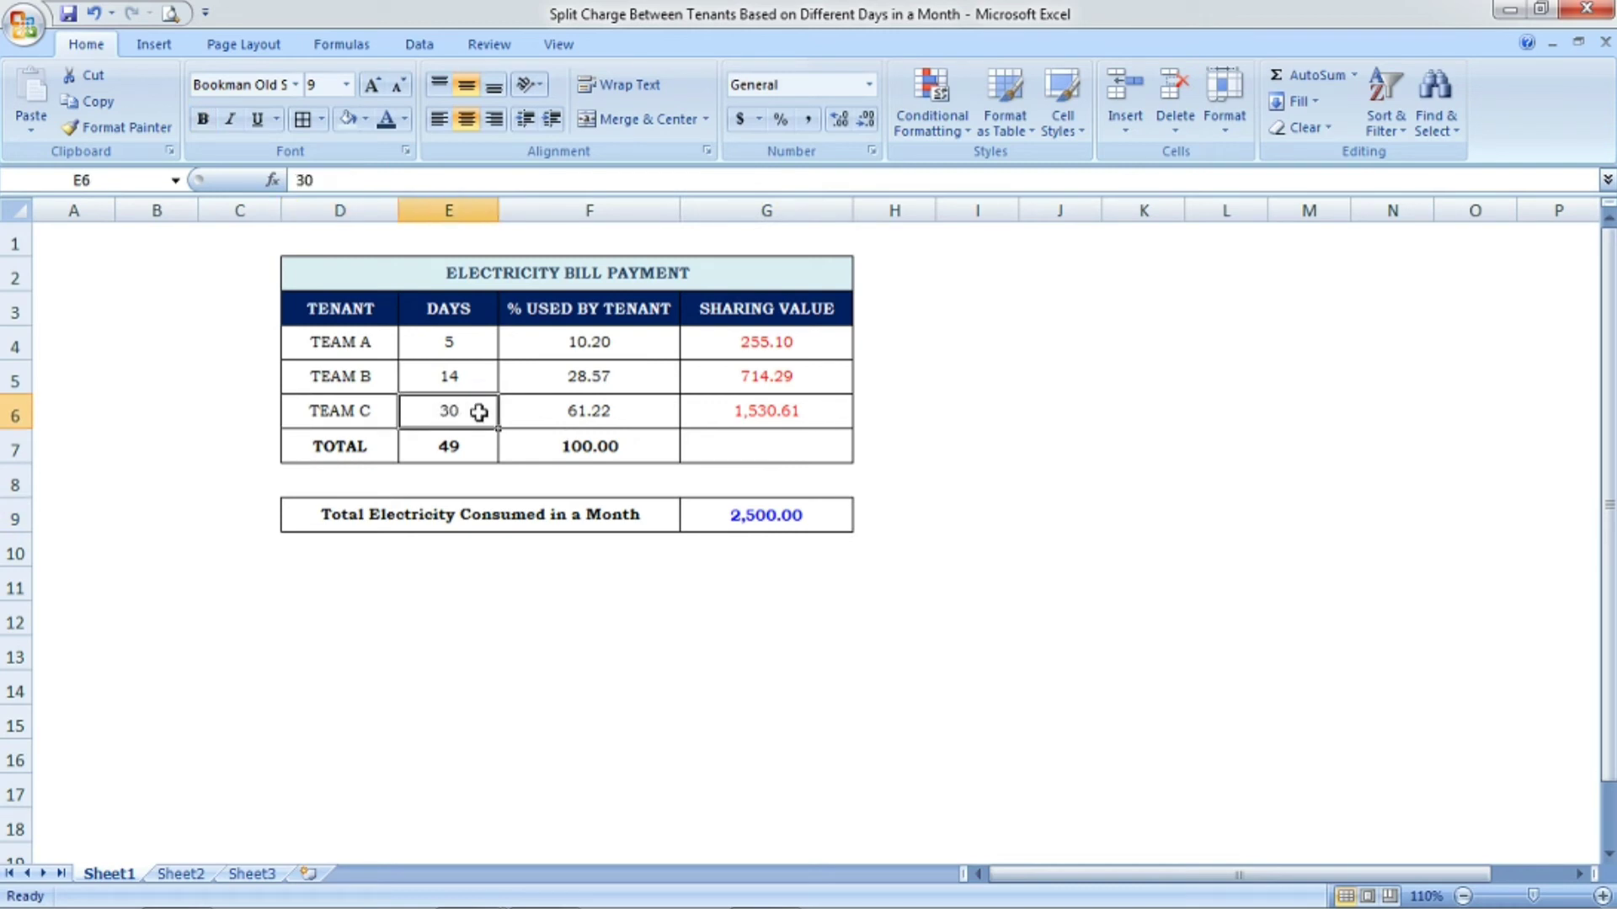
left_click(585, 412)
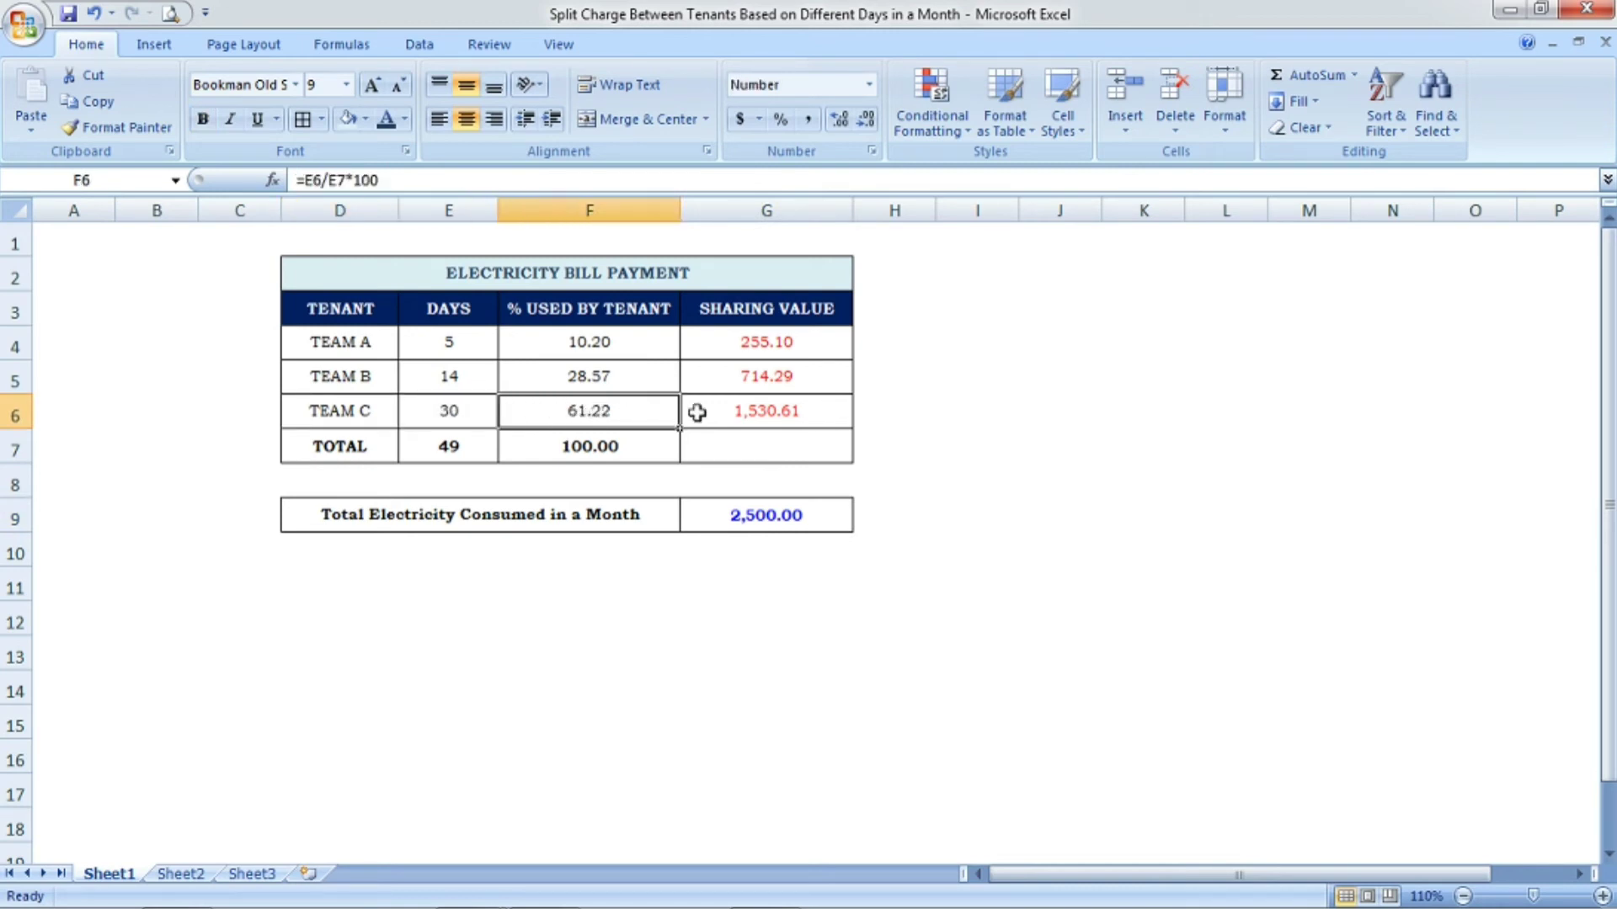
left_click(791, 408)
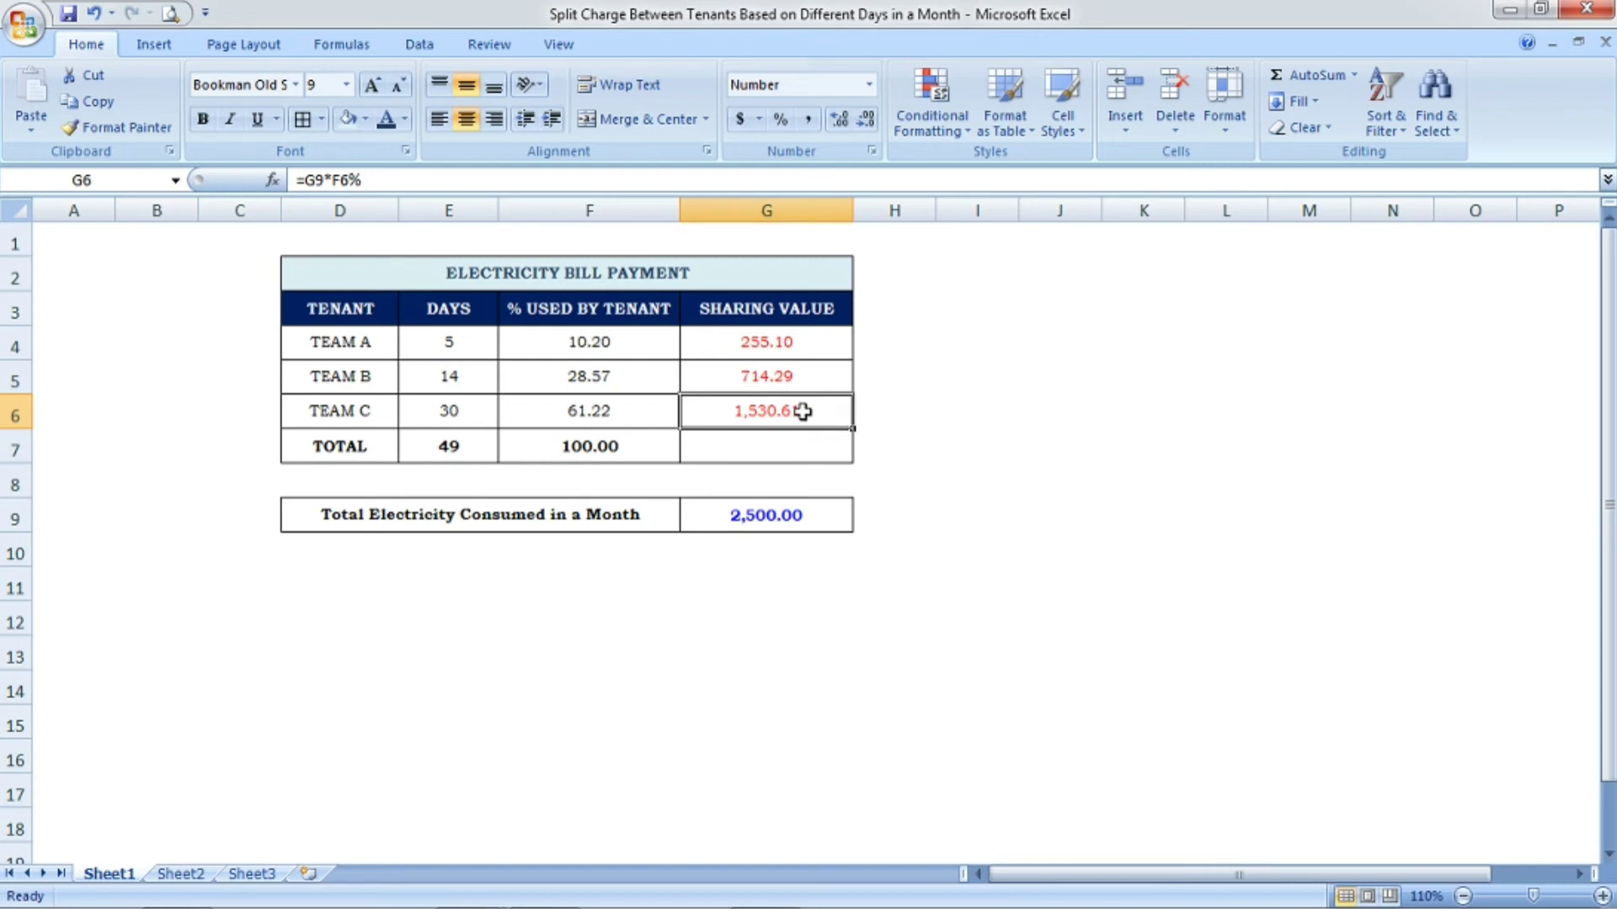
left_click(808, 375)
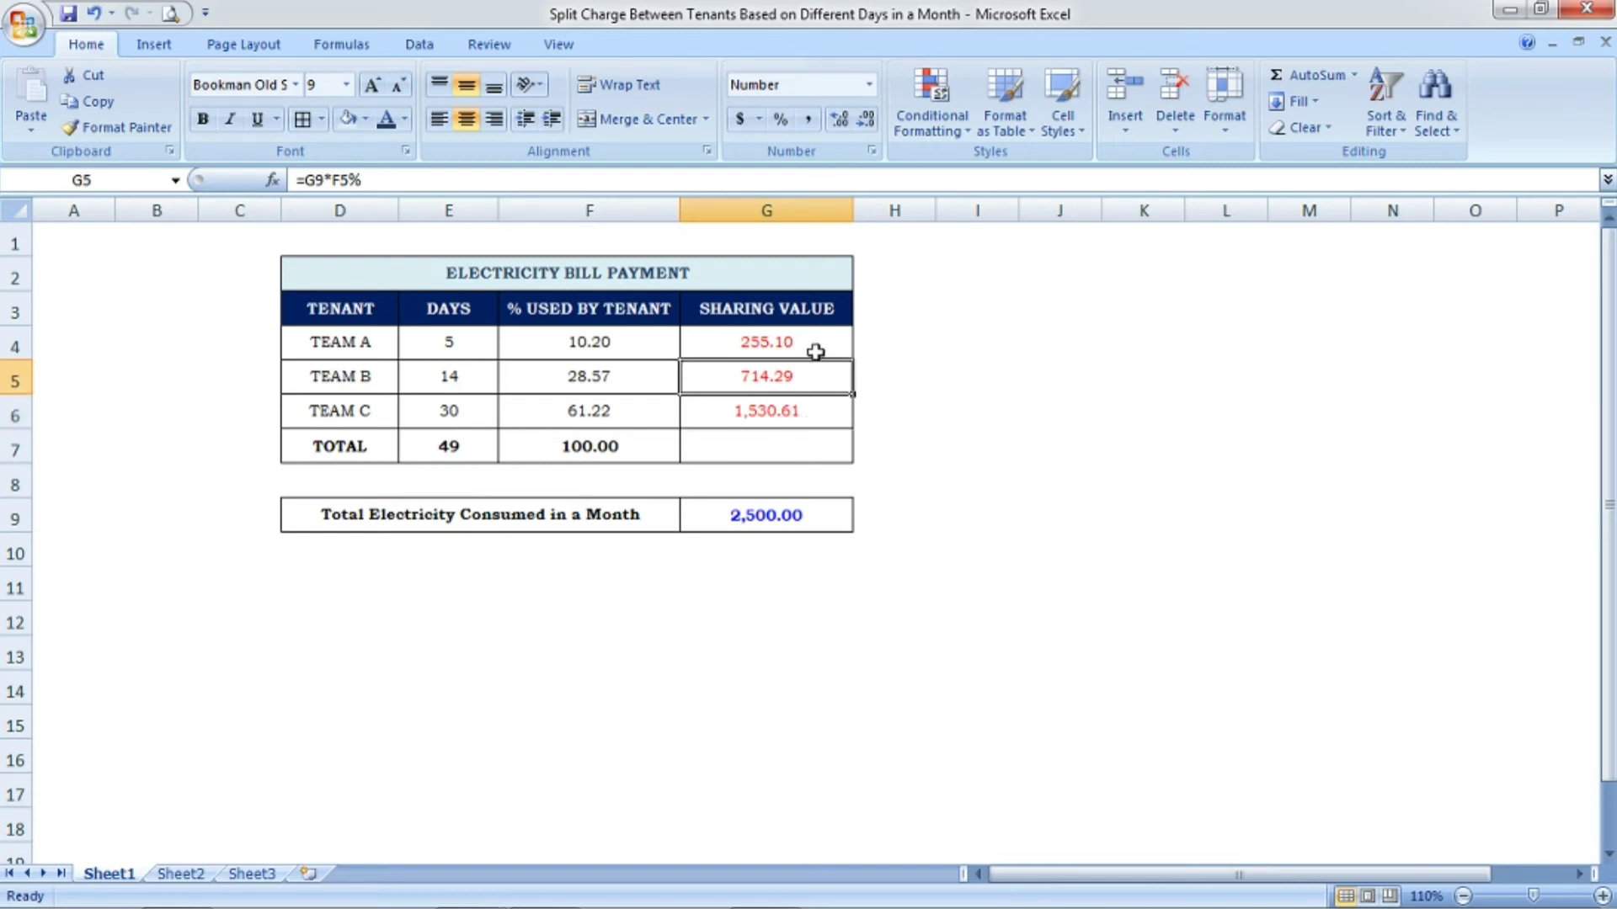
left_click(815, 349)
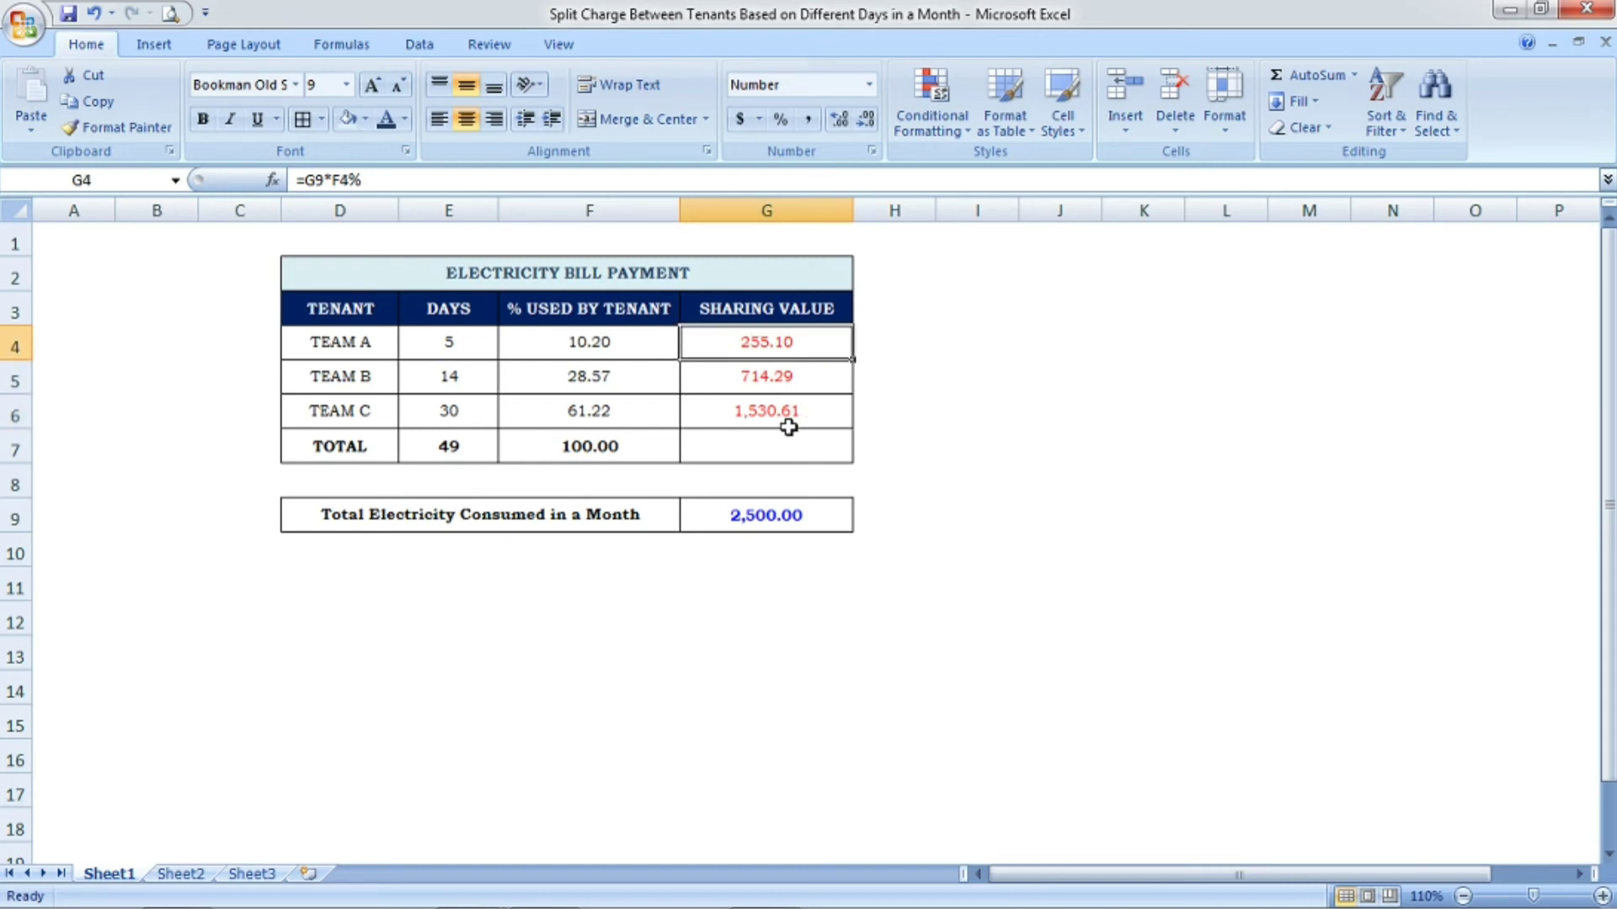
left_click(783, 517)
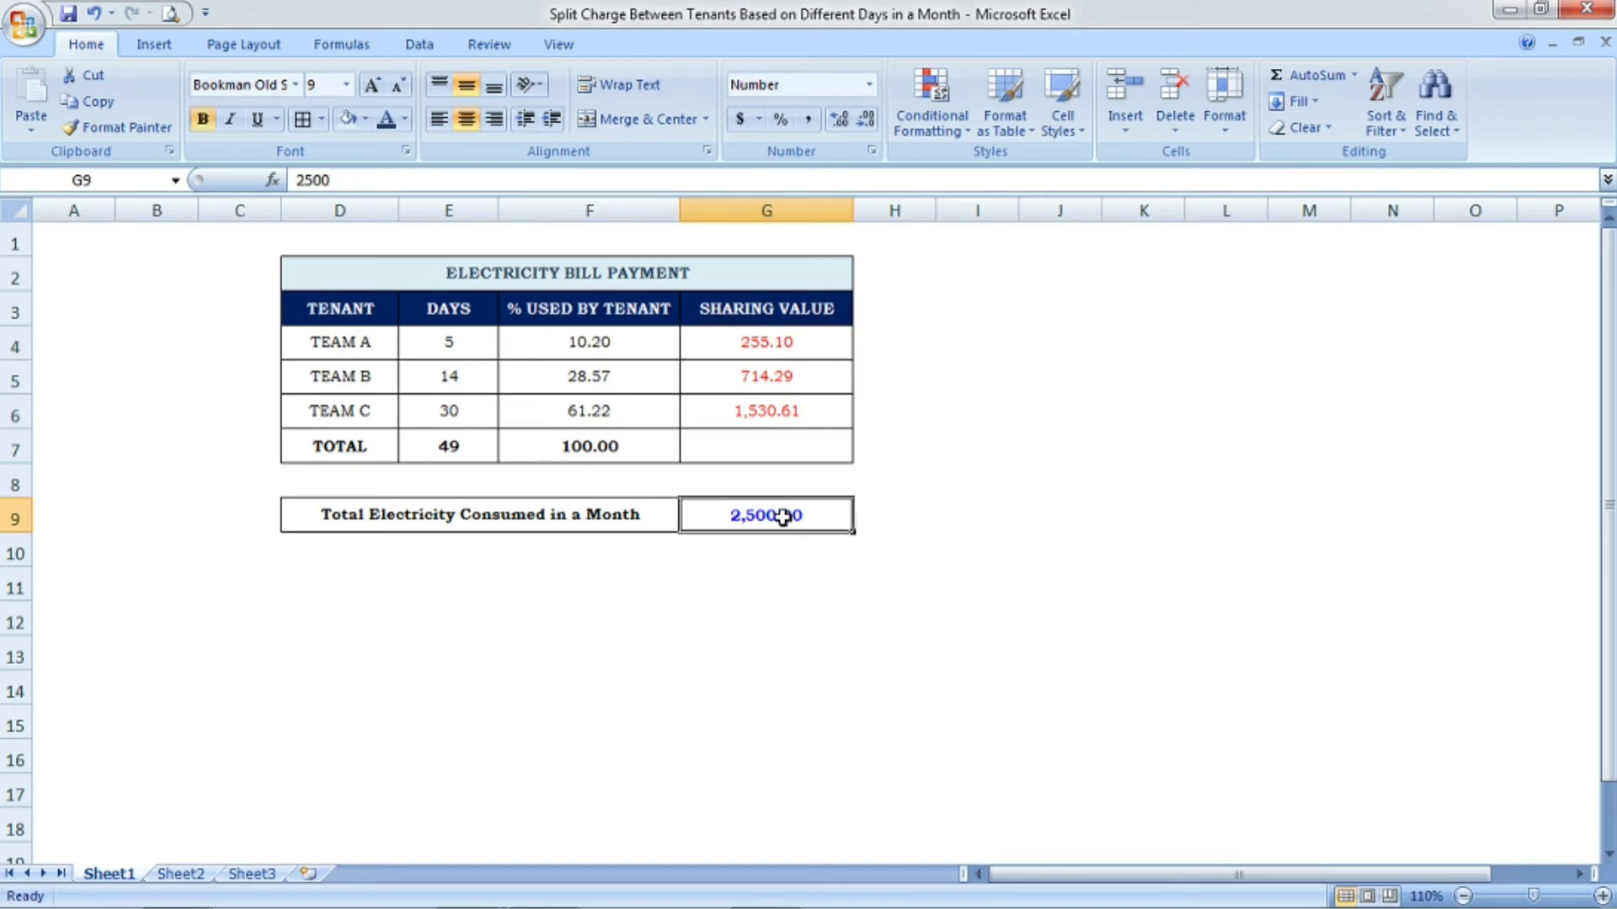
left_click(772, 416)
left_click(786, 375)
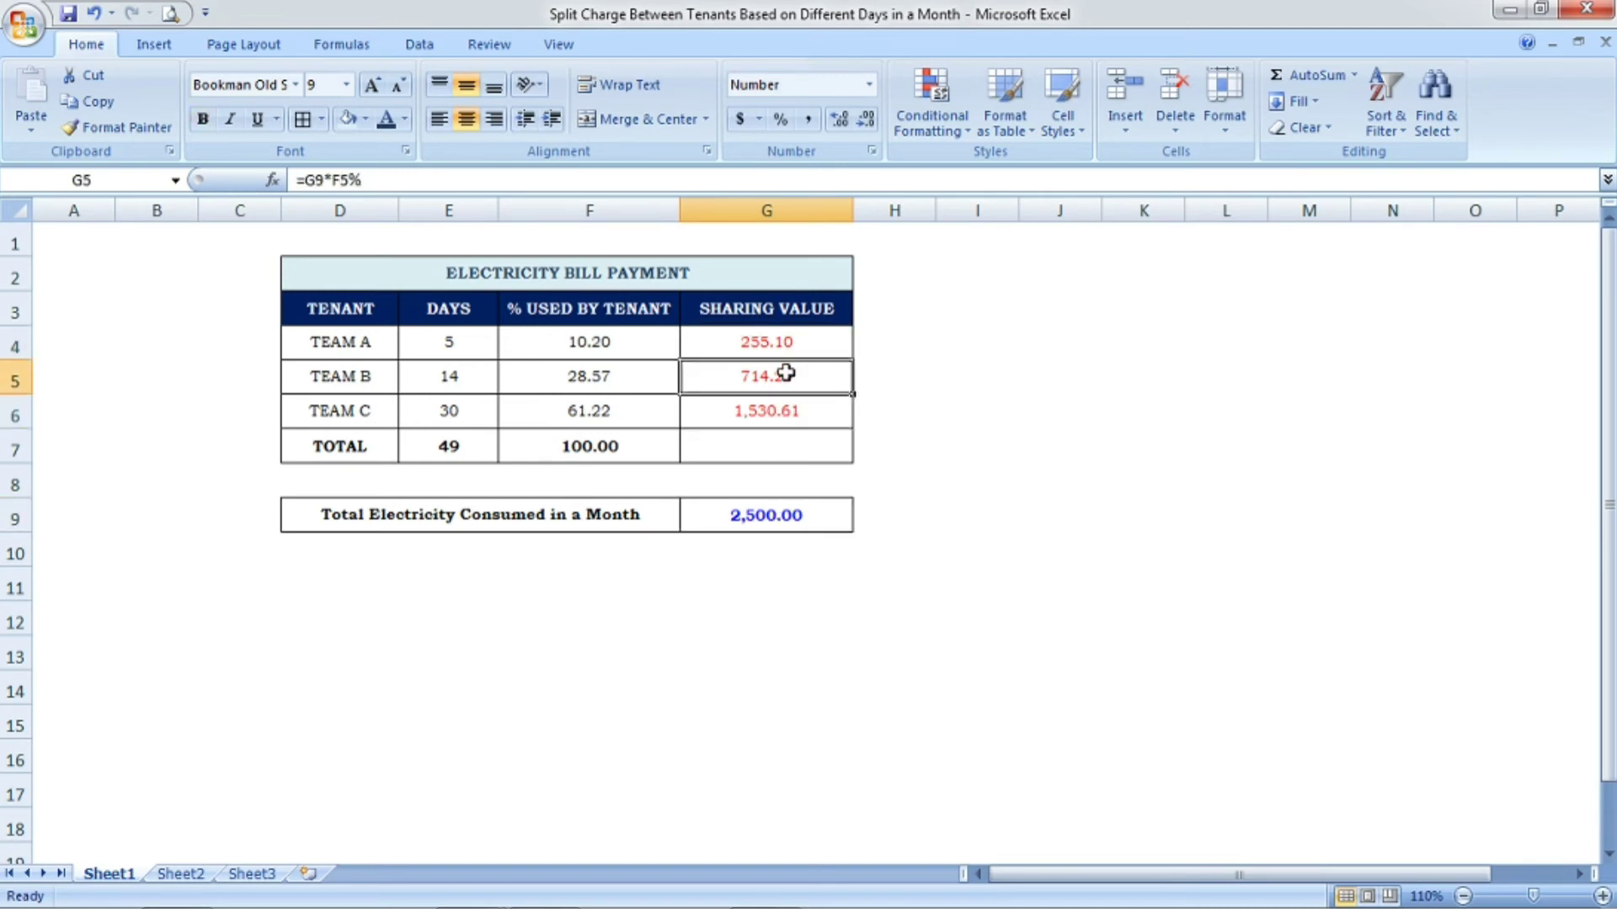
left_click(796, 335)
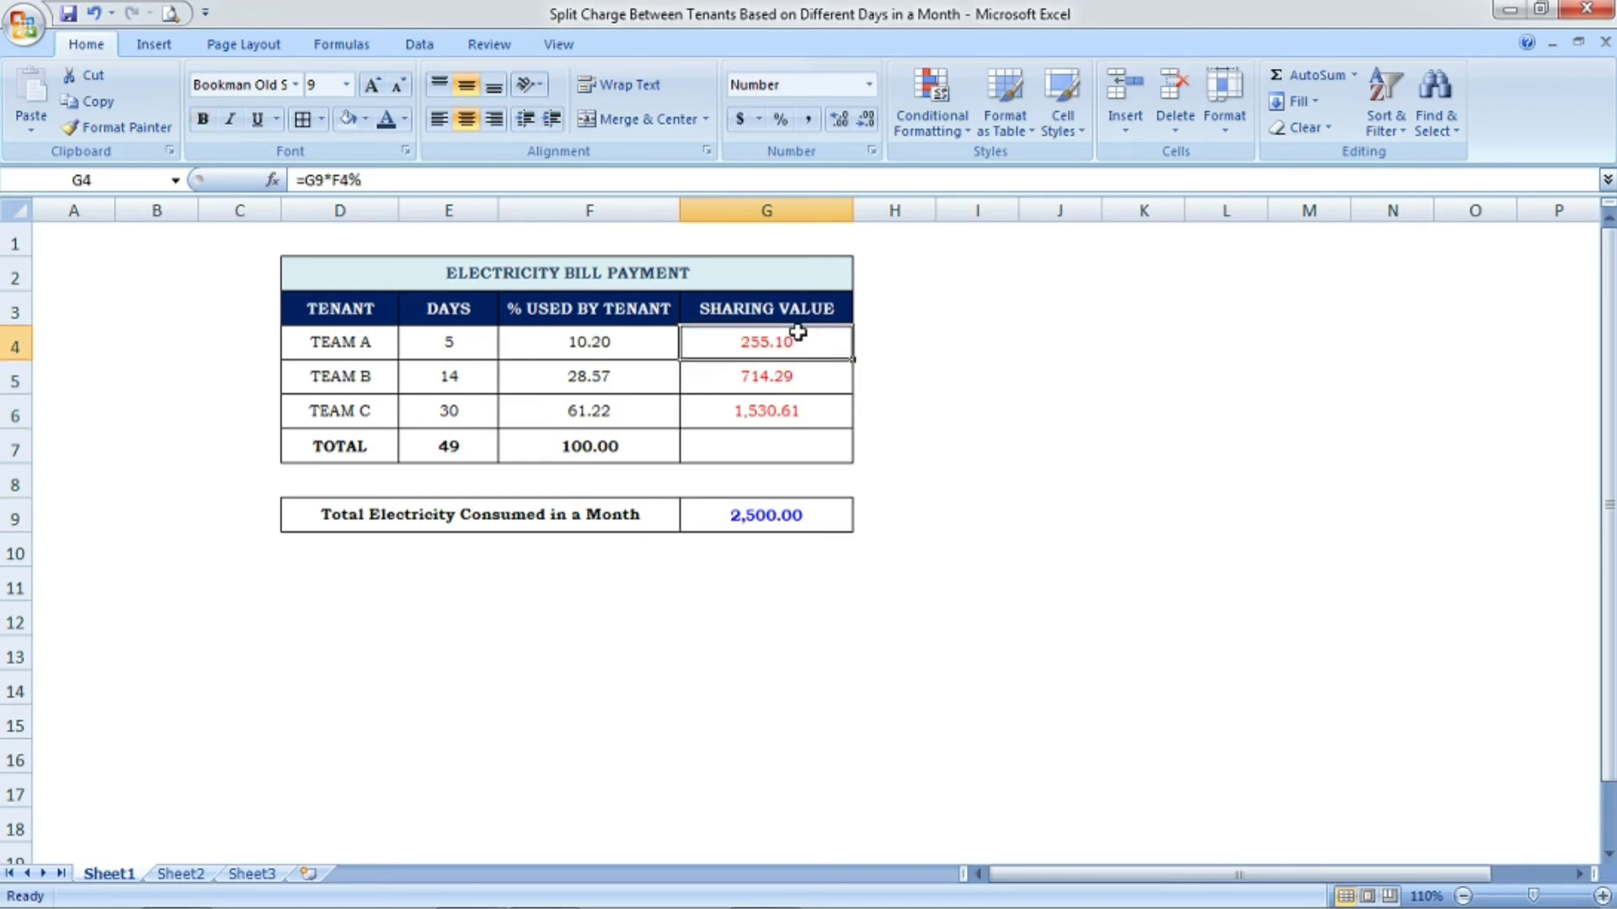
left_click(781, 453)
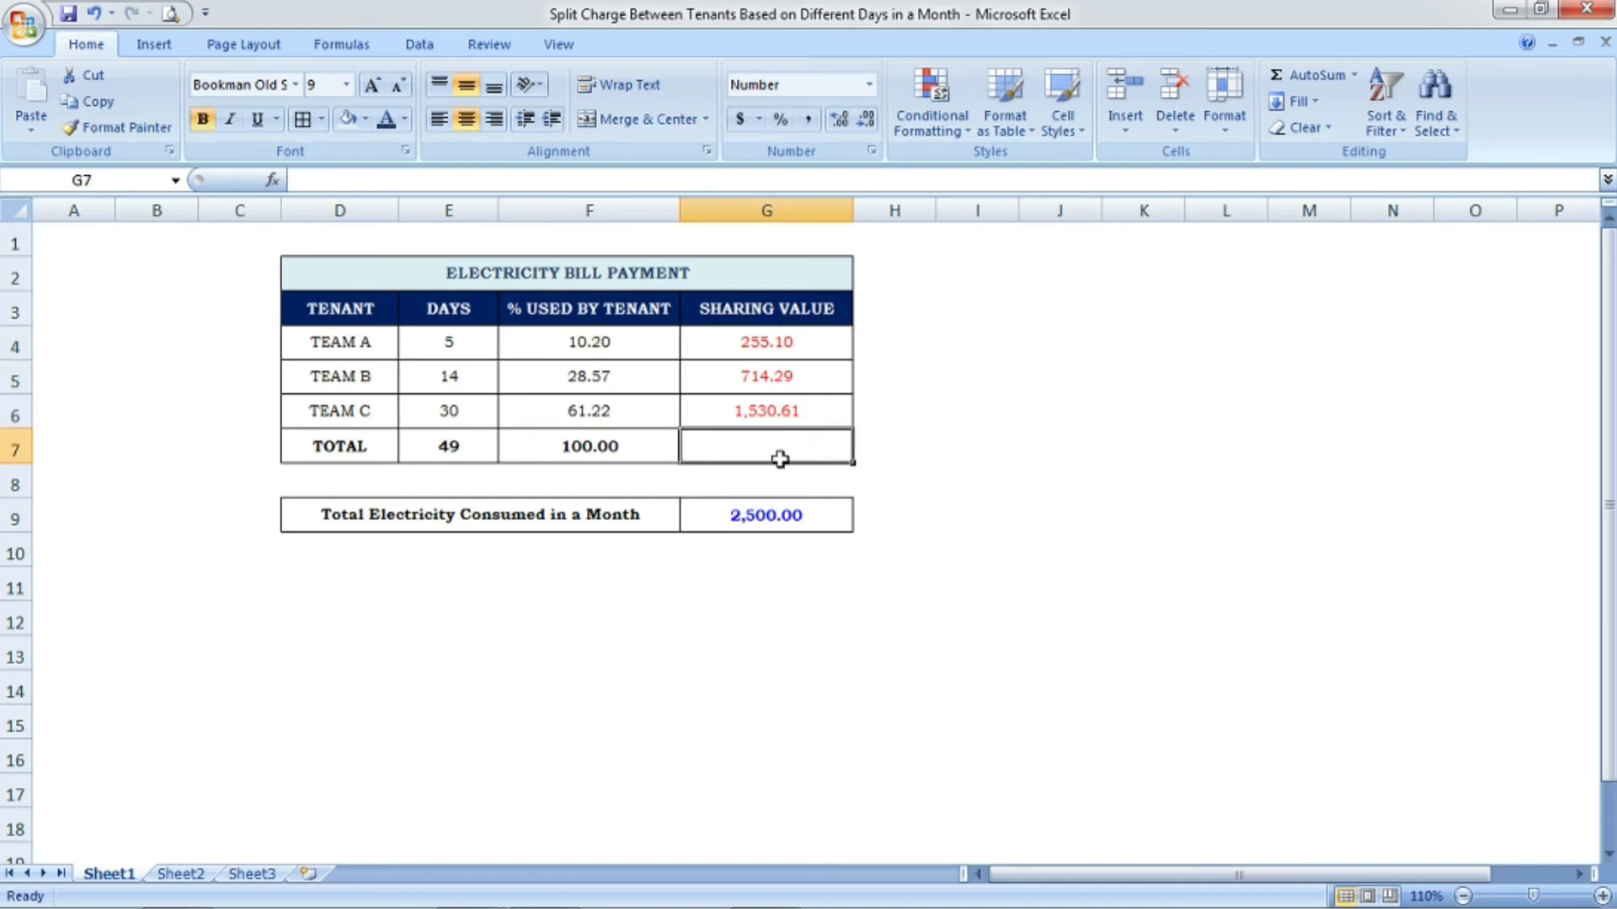
Enter =SUM(G4:G6) in G7 so the shares total 2,500.00
left_click(773, 515)
left_click(774, 447)
type("=")
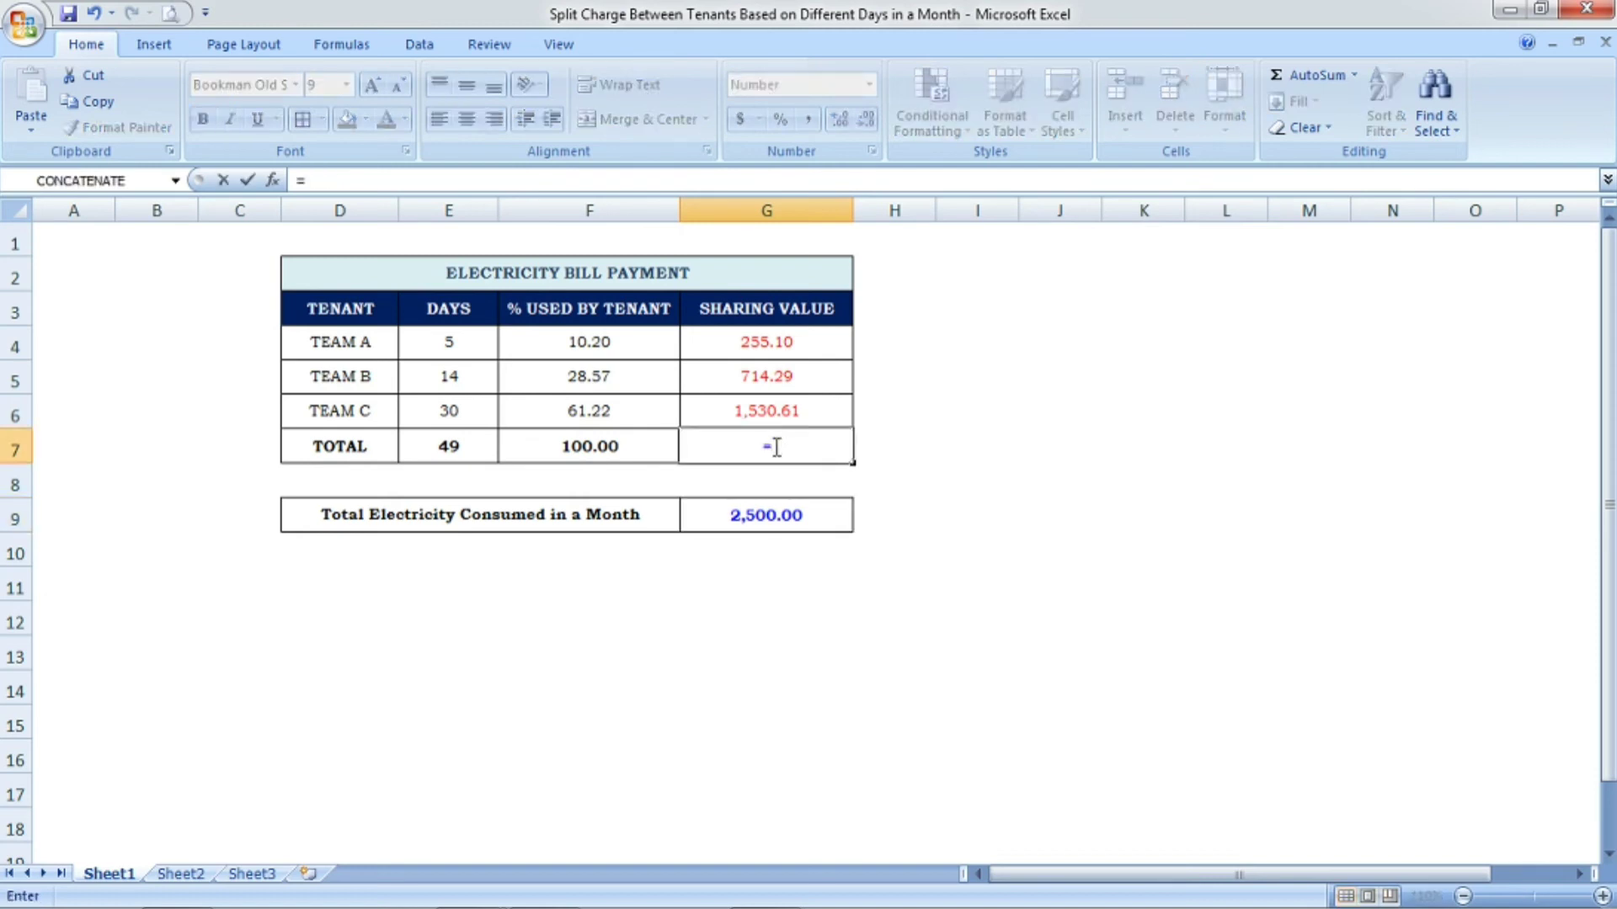
type("sum(")
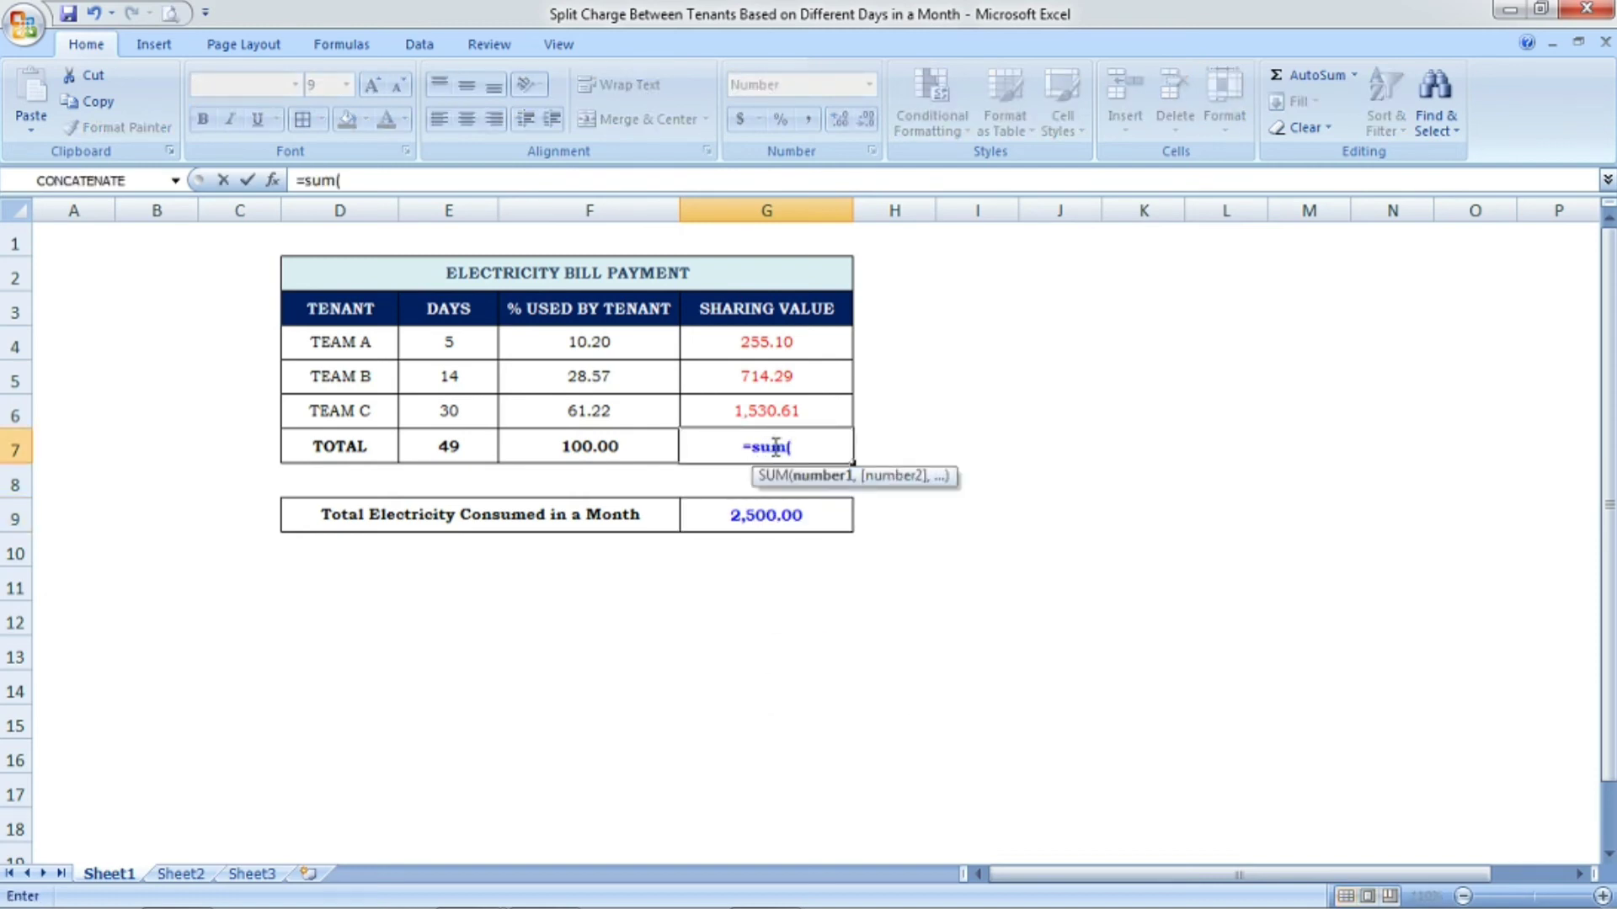
left_click_drag(775, 343, 787, 413)
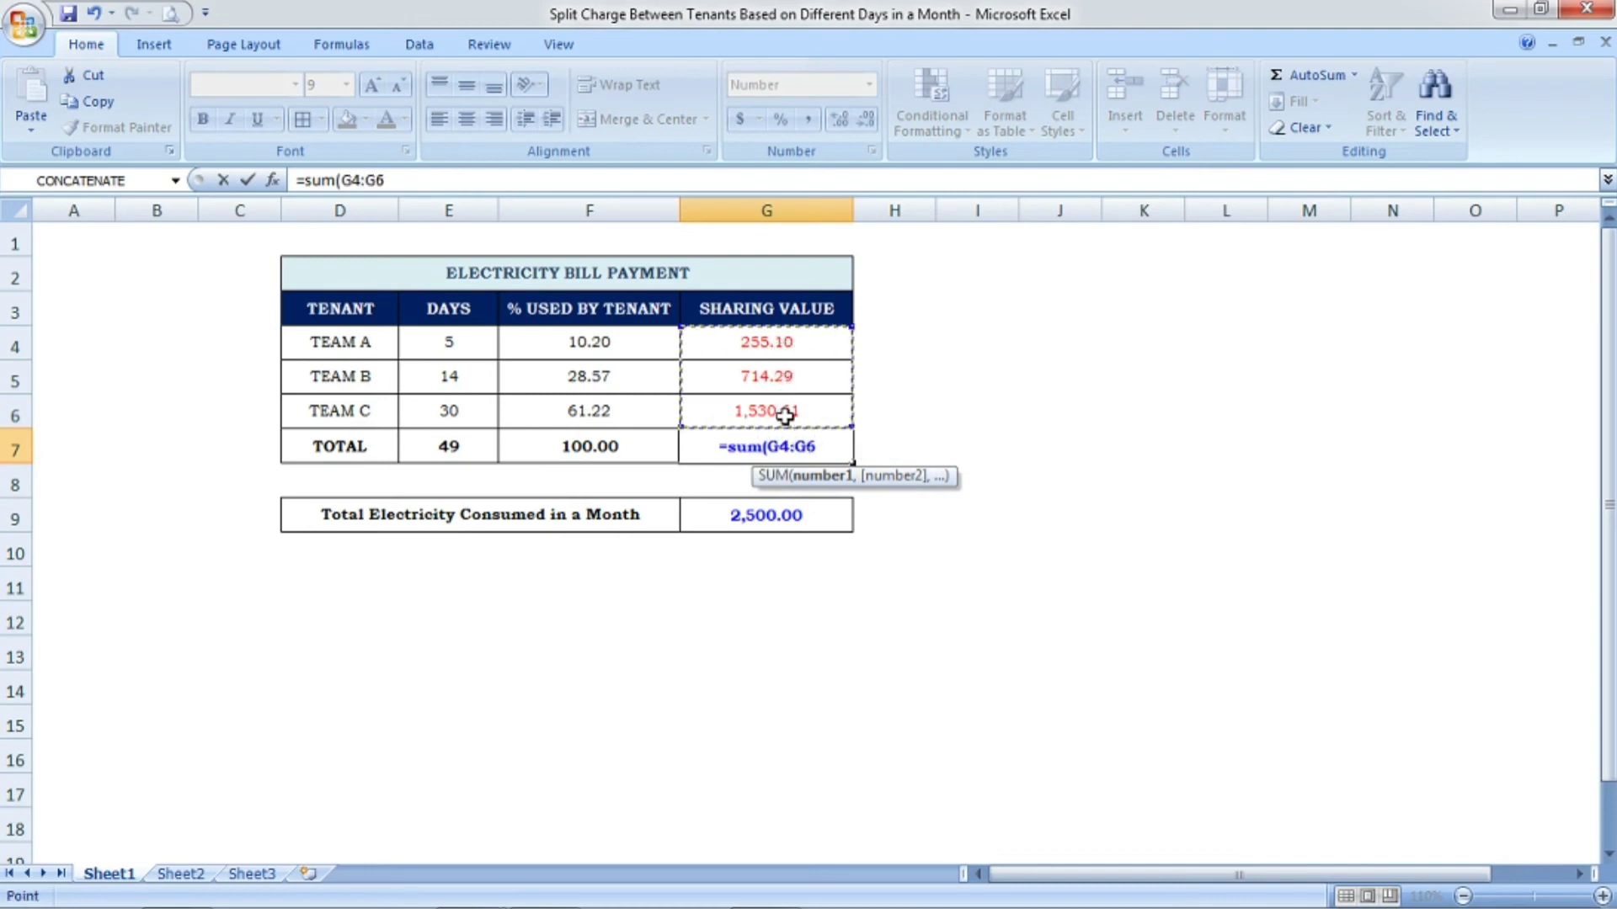
type(")")
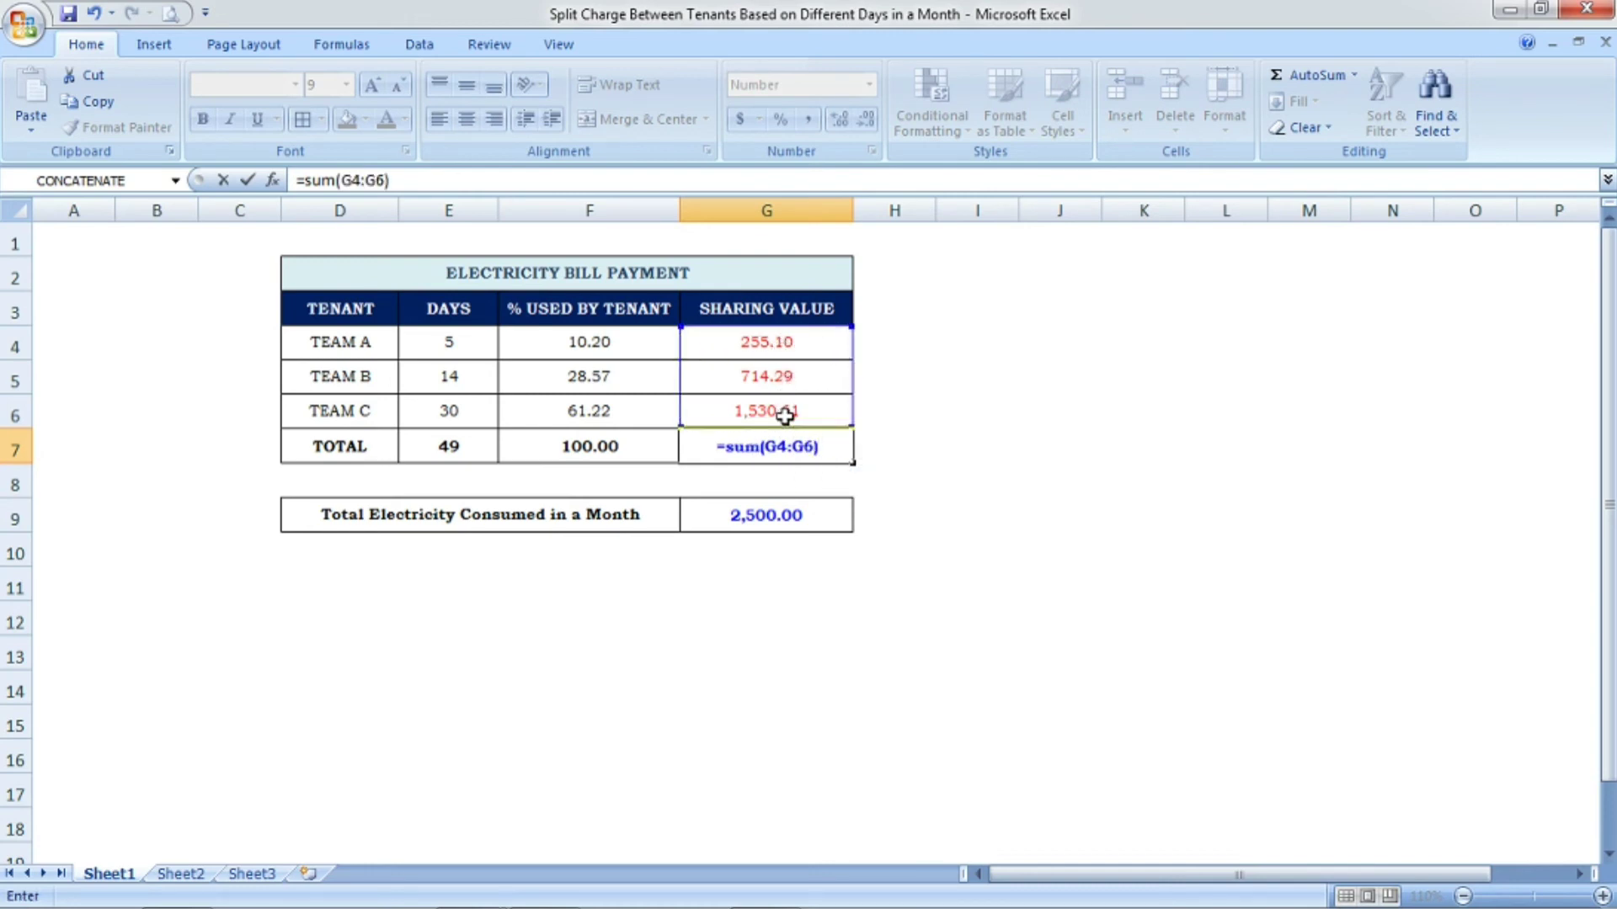
key("Return")
left_click(807, 439)
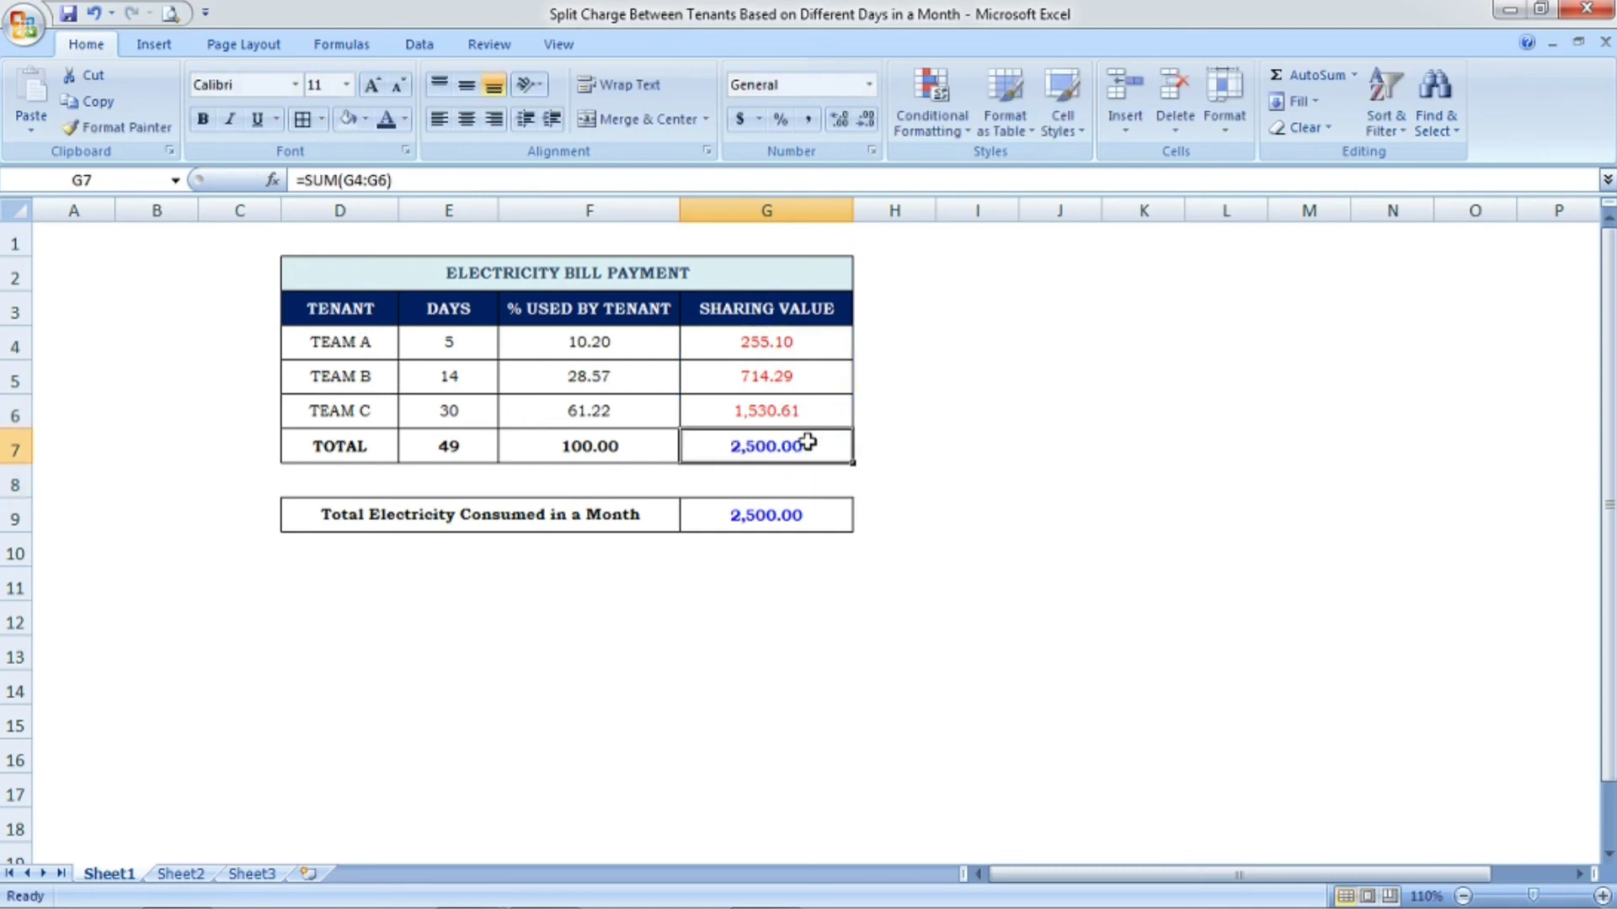
left_click(791, 508)
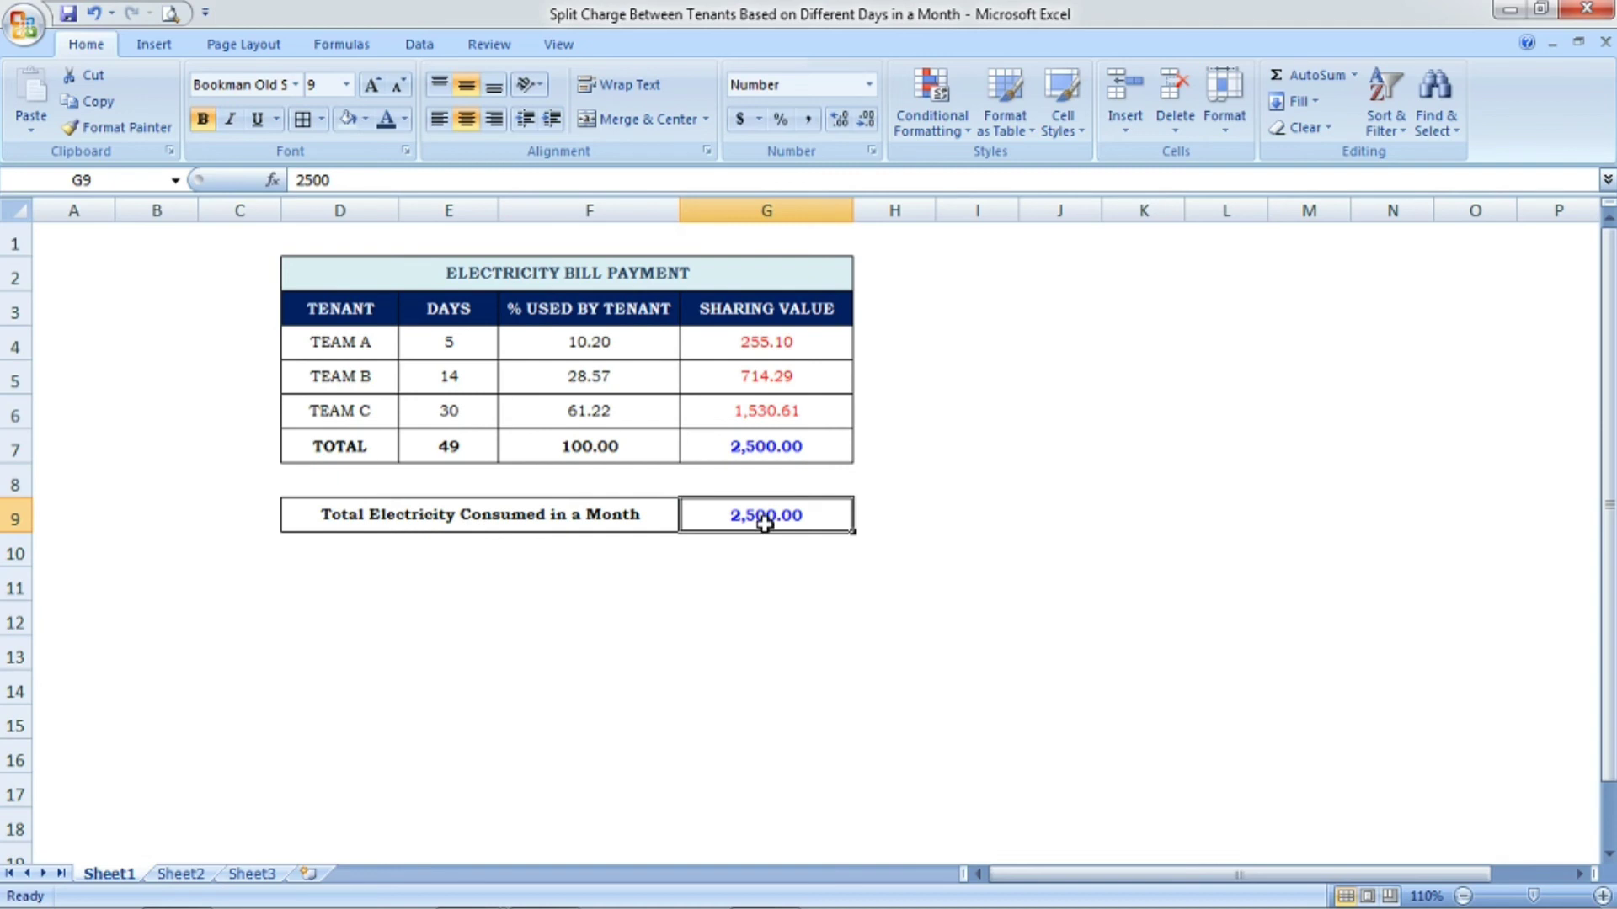
left_click(778, 368)
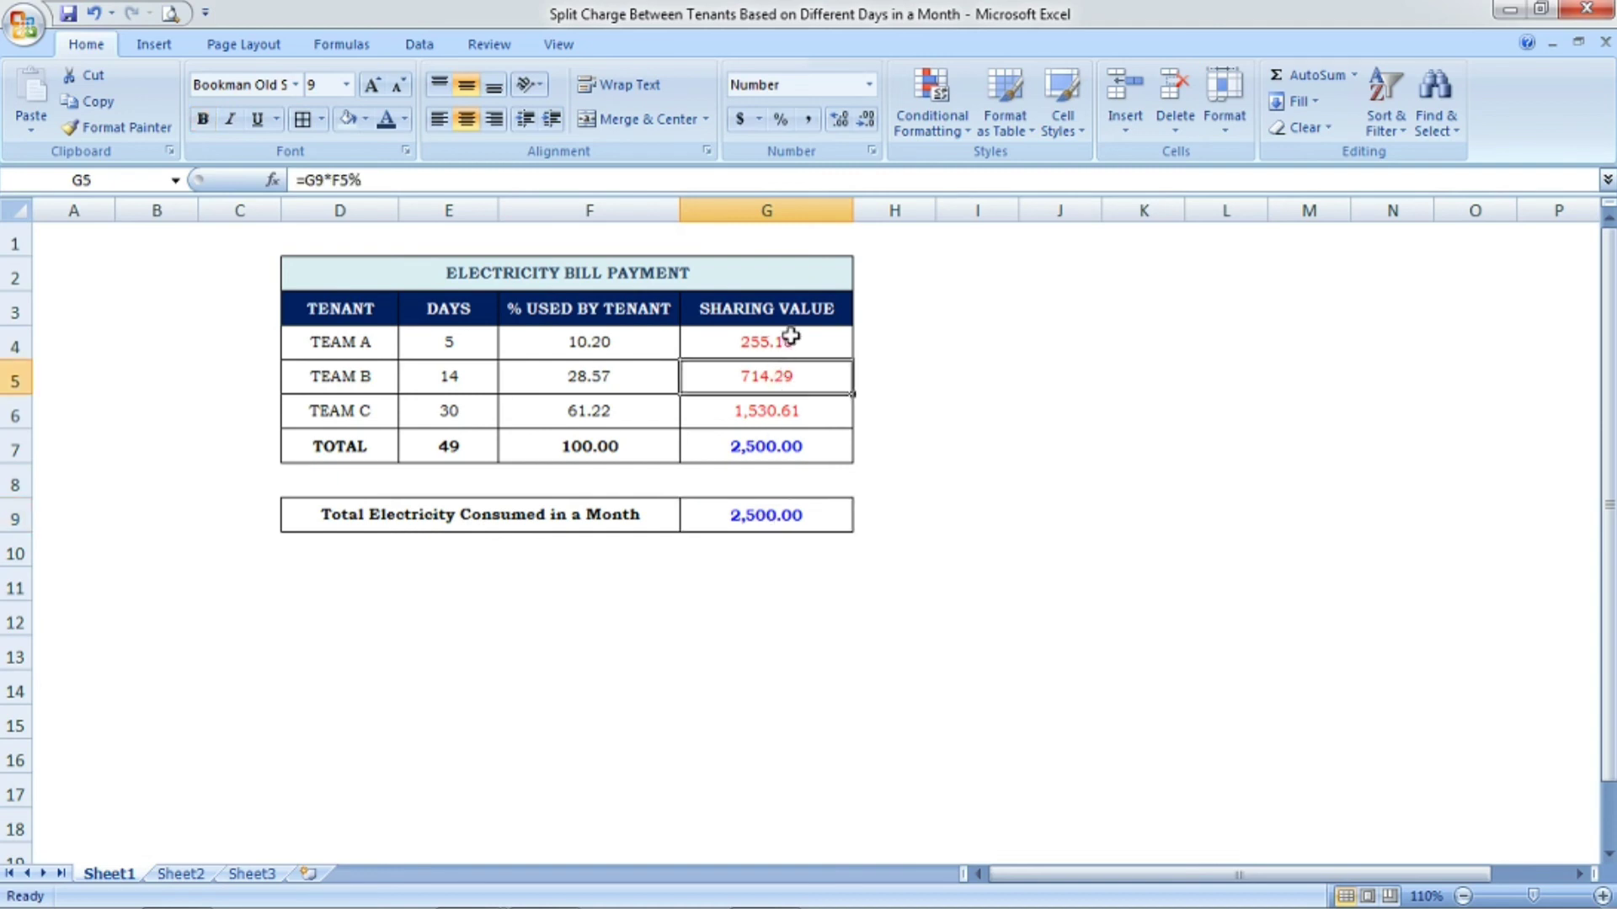
left_click(791, 336)
left_click(787, 371)
left_click(791, 411)
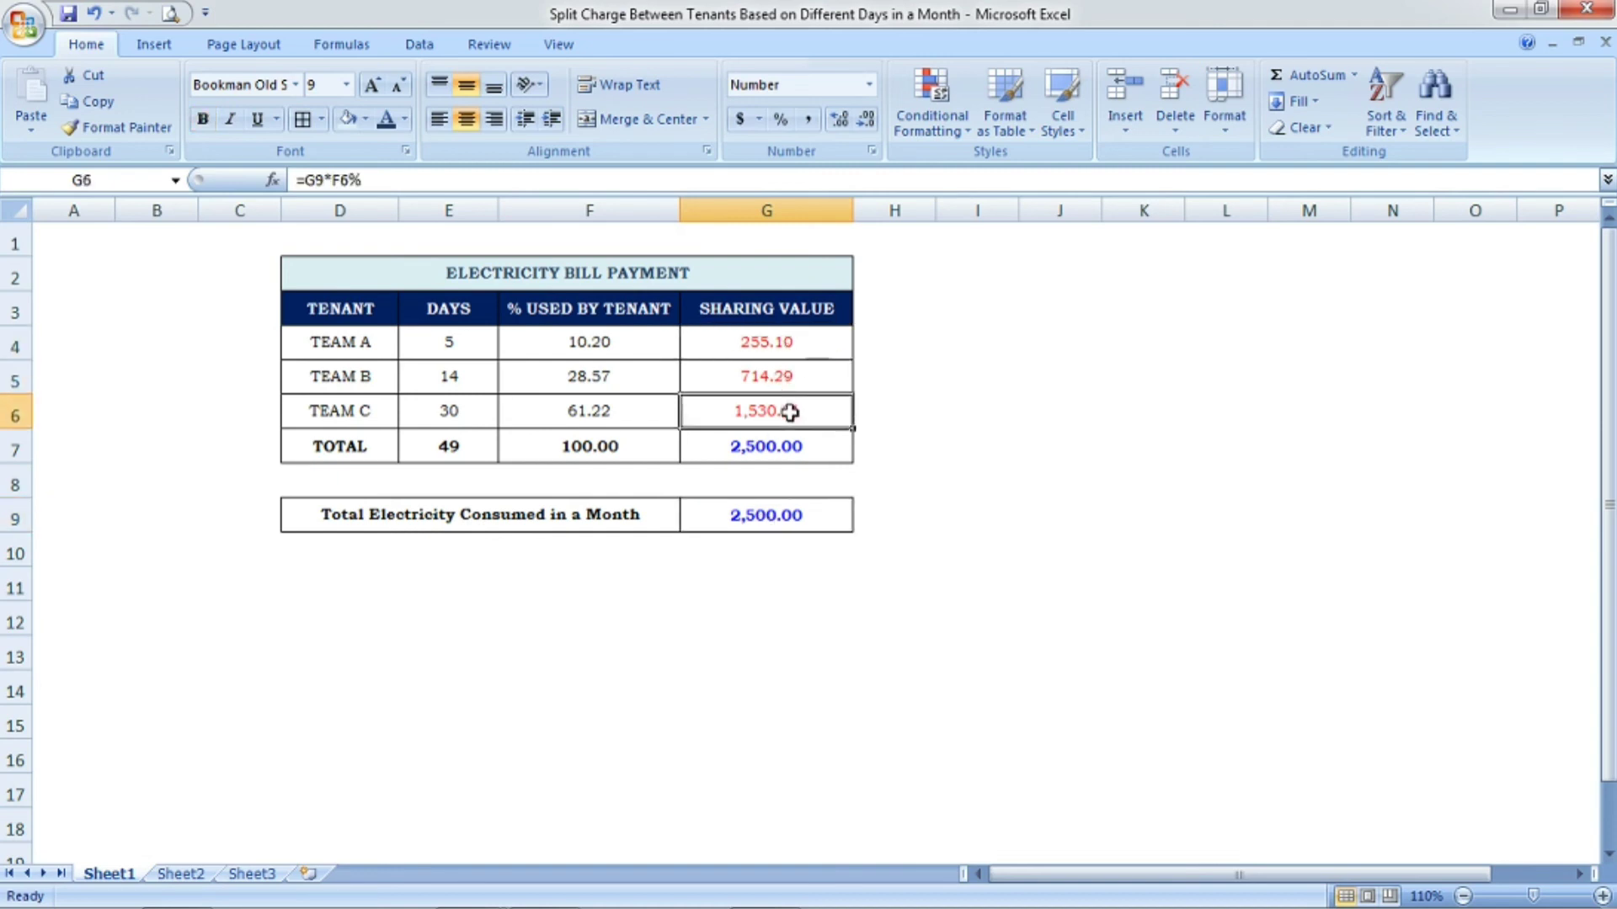
left_click(776, 446)
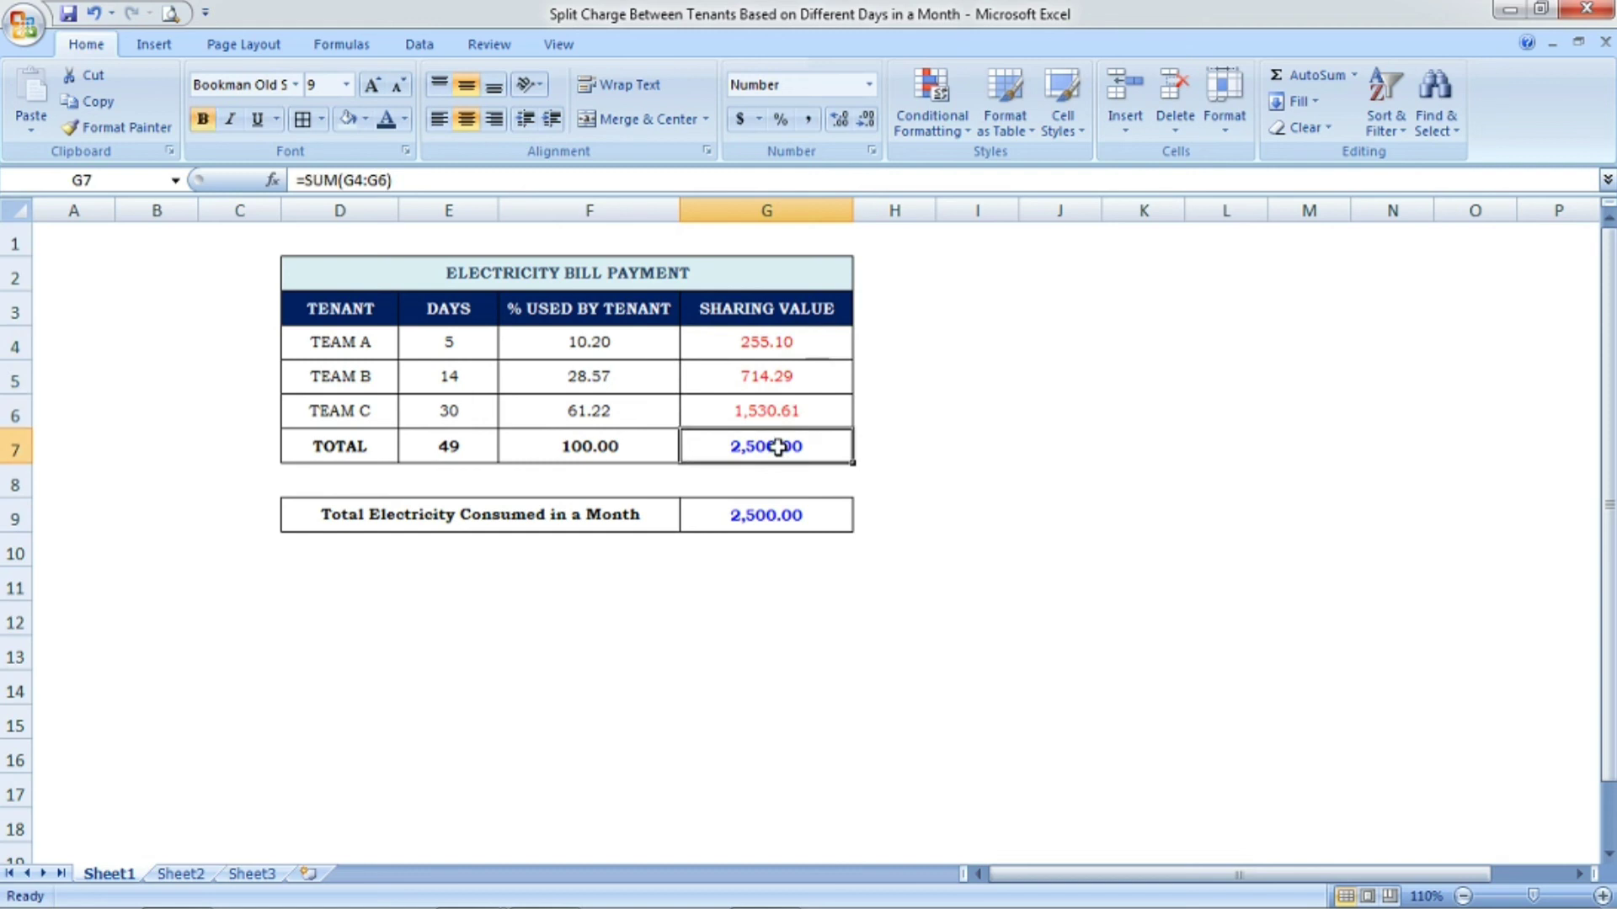
left_click(756, 519)
left_click(773, 447)
left_click(766, 343)
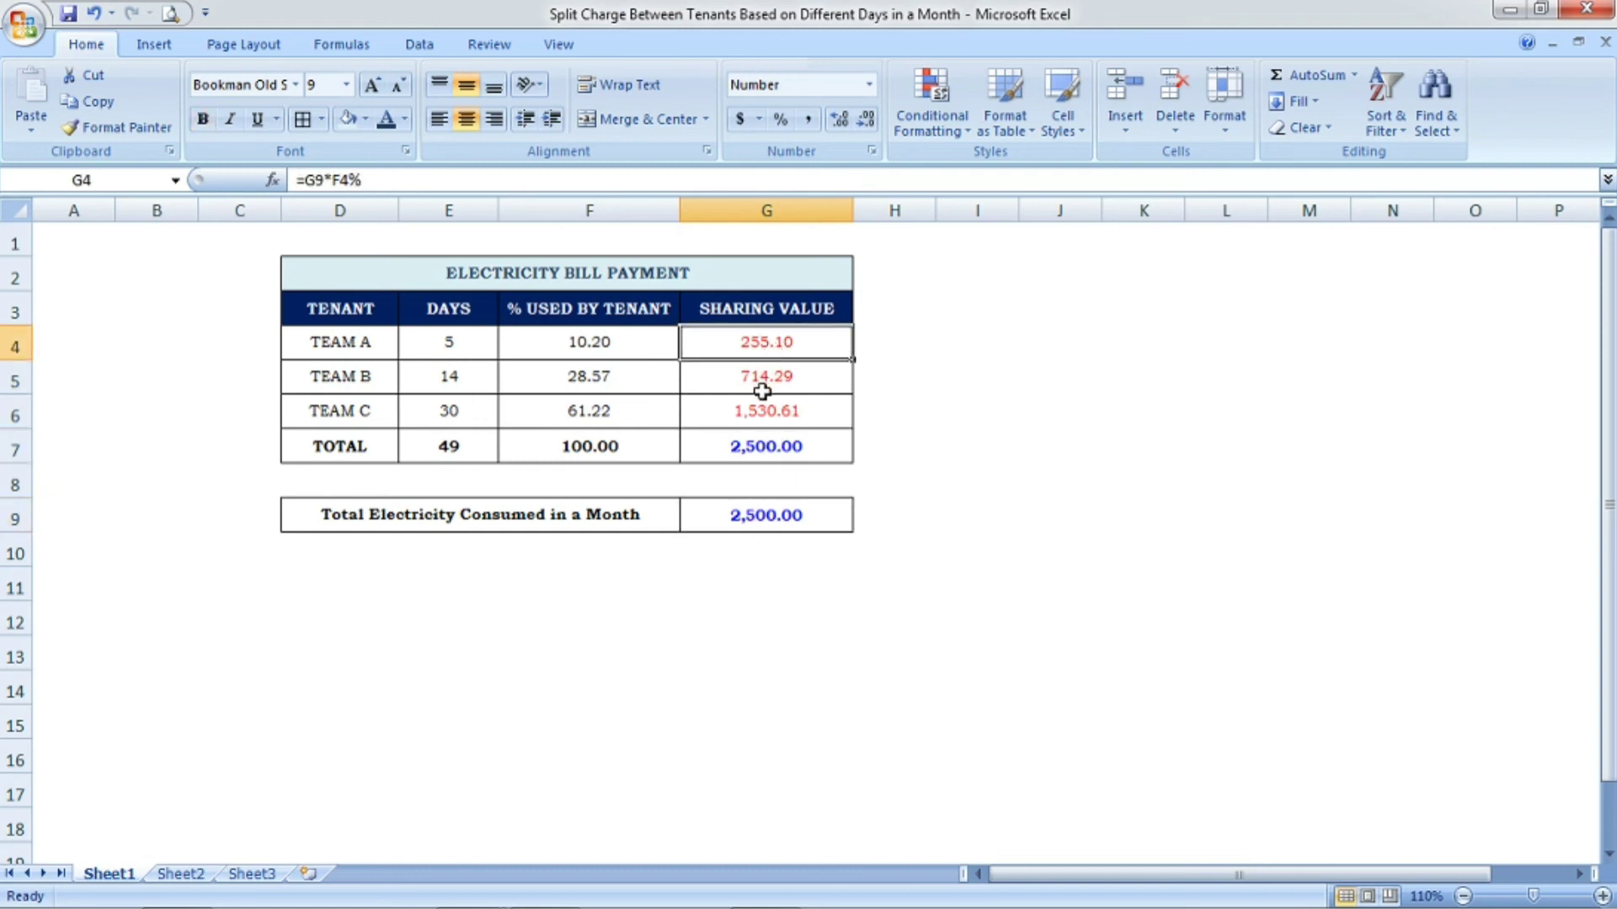
left_click(763, 391)
left_click(758, 405)
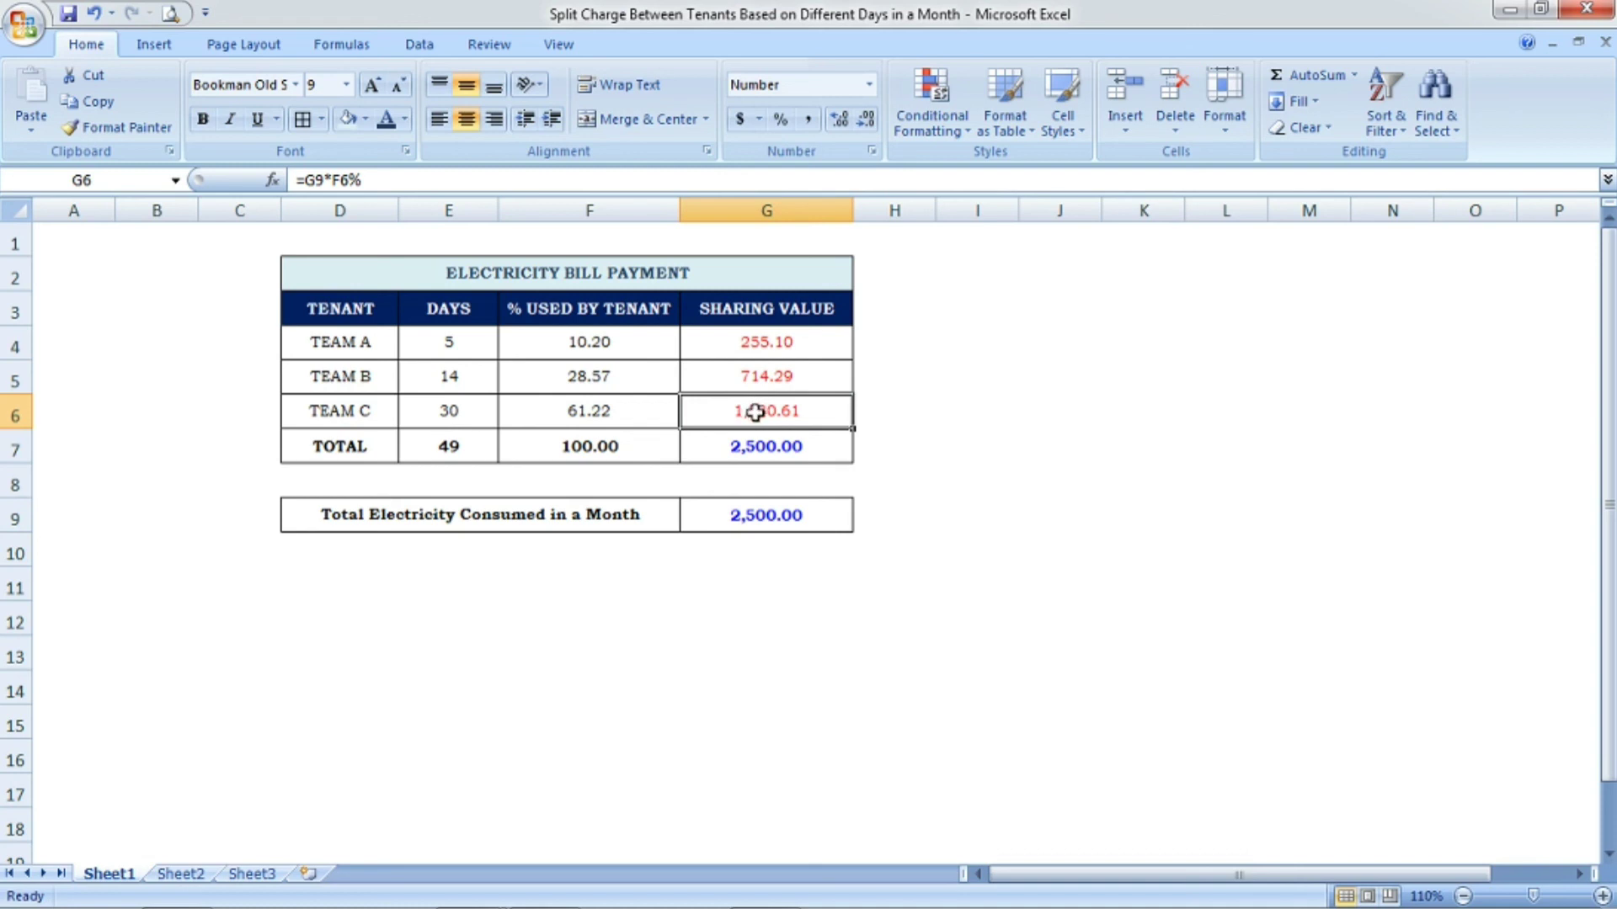
left_click(786, 379)
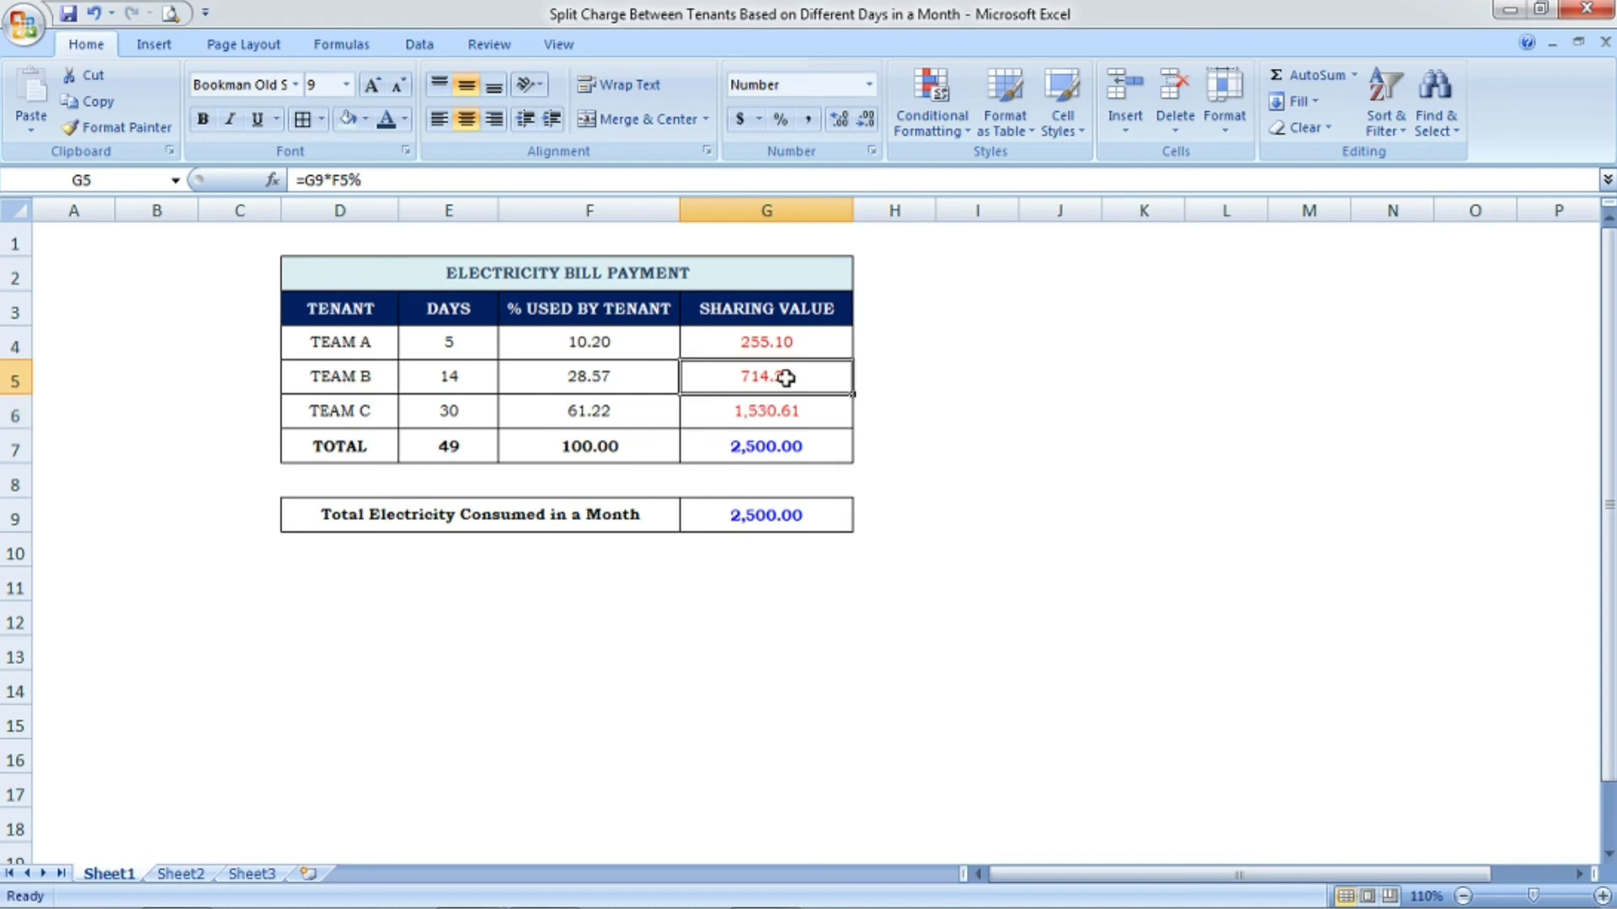
left_click(824, 345)
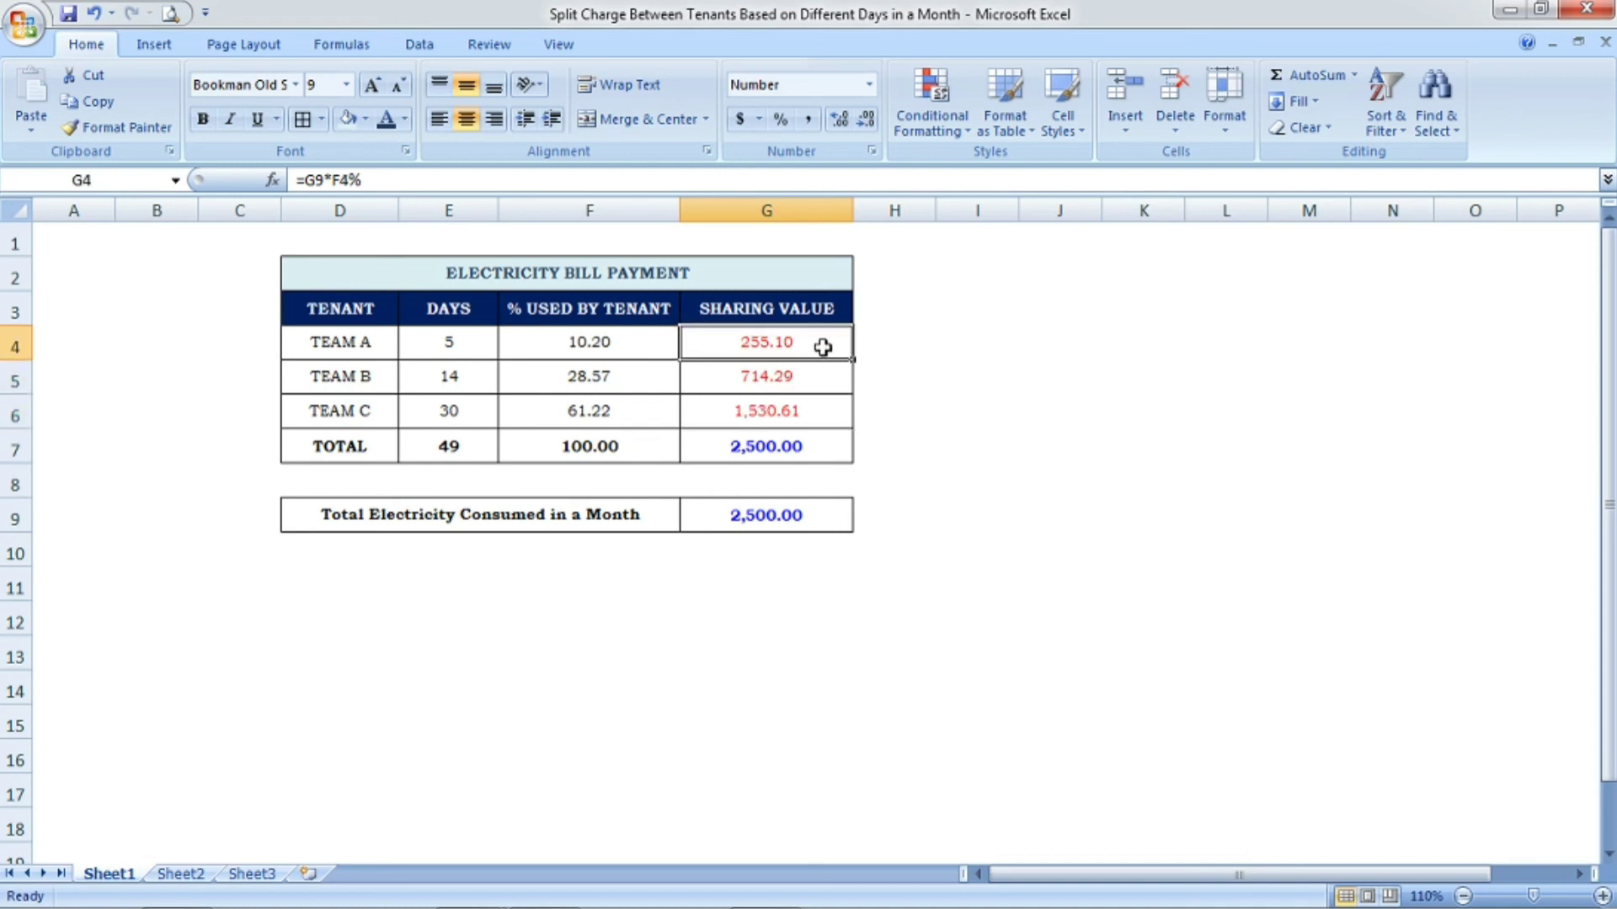
left_click(650, 346)
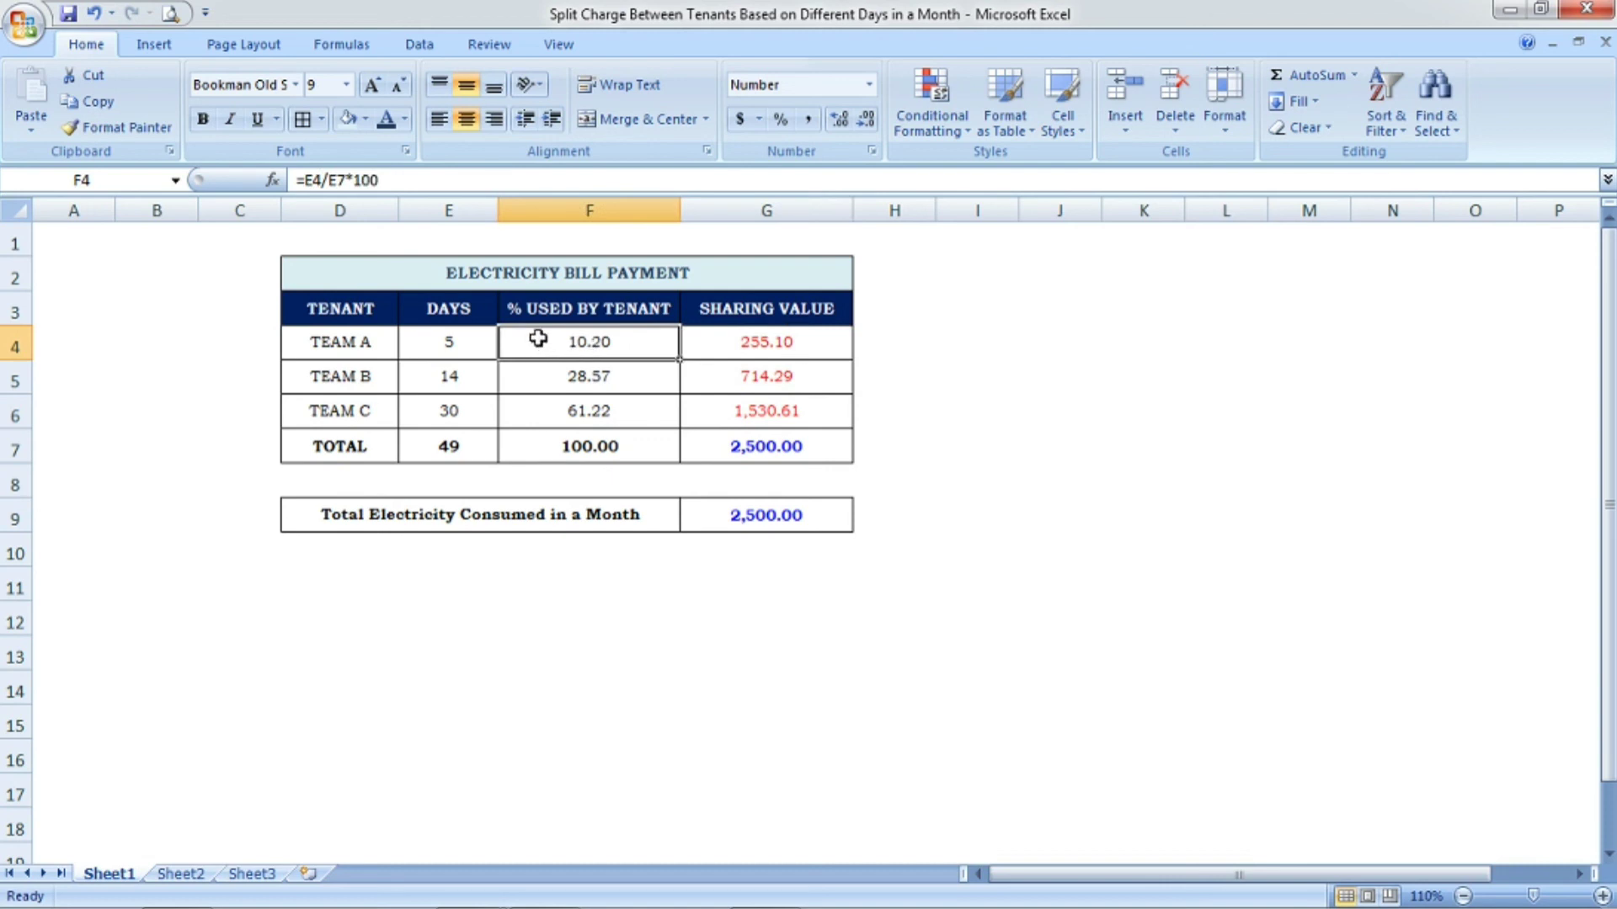
left_click(801, 442)
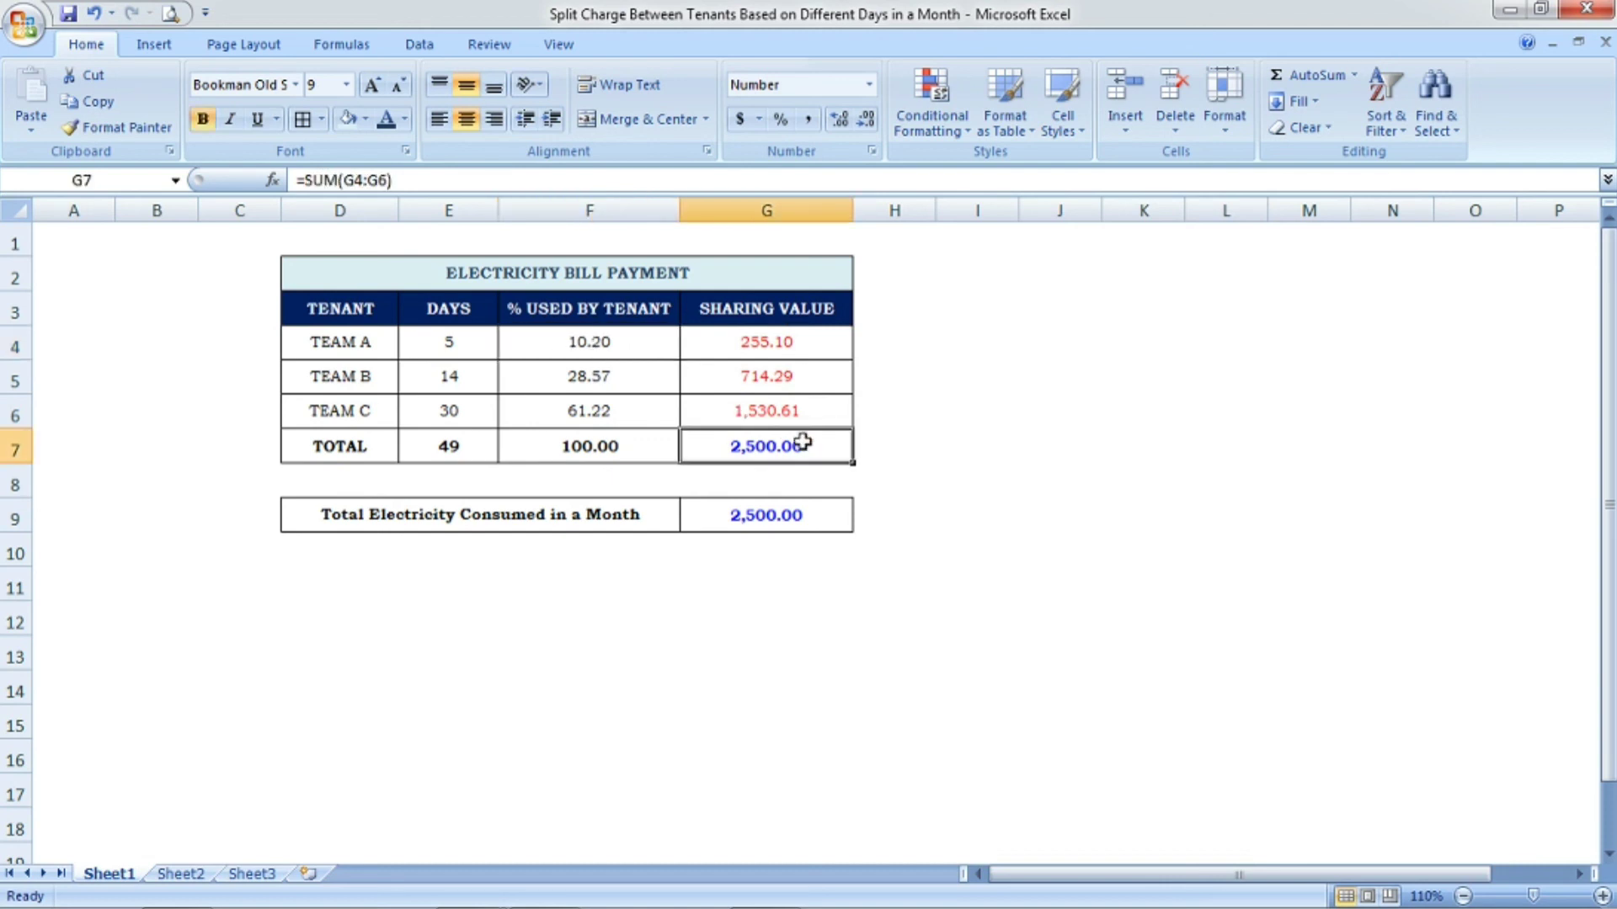